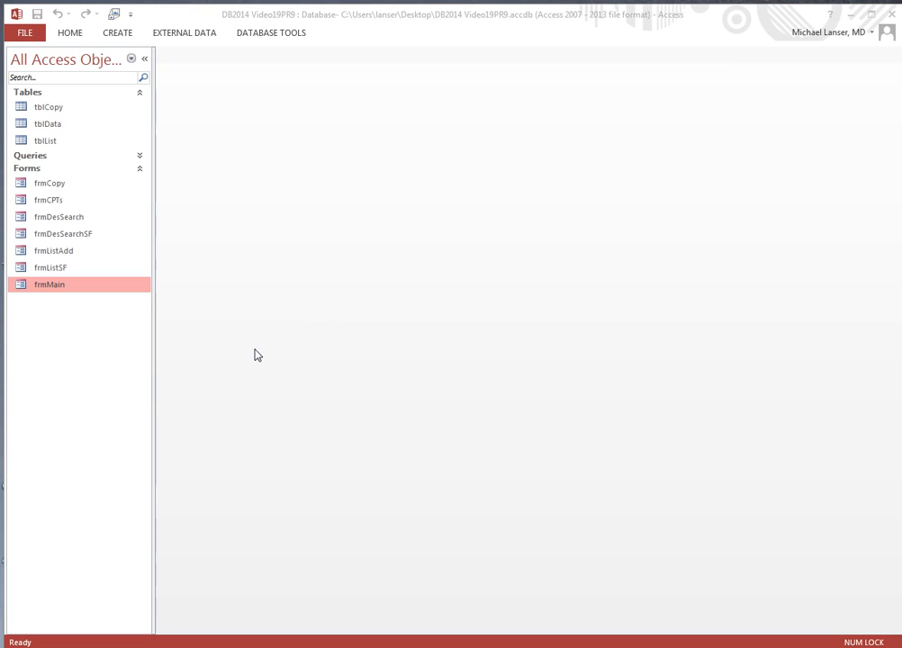
Step: Open frmMain in Design View and line up the CPT, DES, Copy and Exit buttons beside the Workload Tracker 2014 title
{"action": "double_click", "coordinate": [50, 285]}
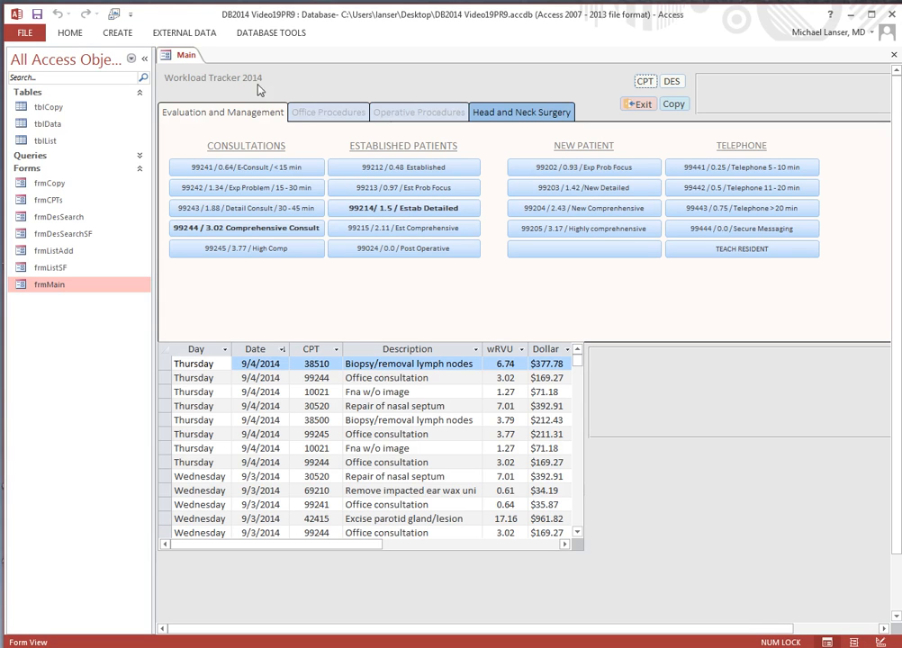
{"action": "right_click", "coordinate": [189, 58]}
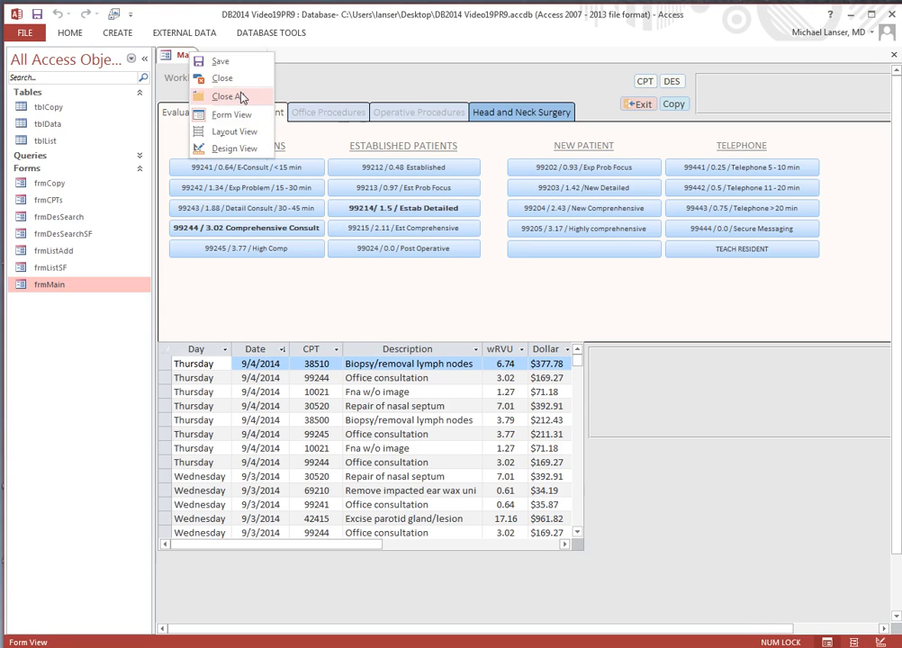
{"action": "left_click", "coordinate": [237, 150]}
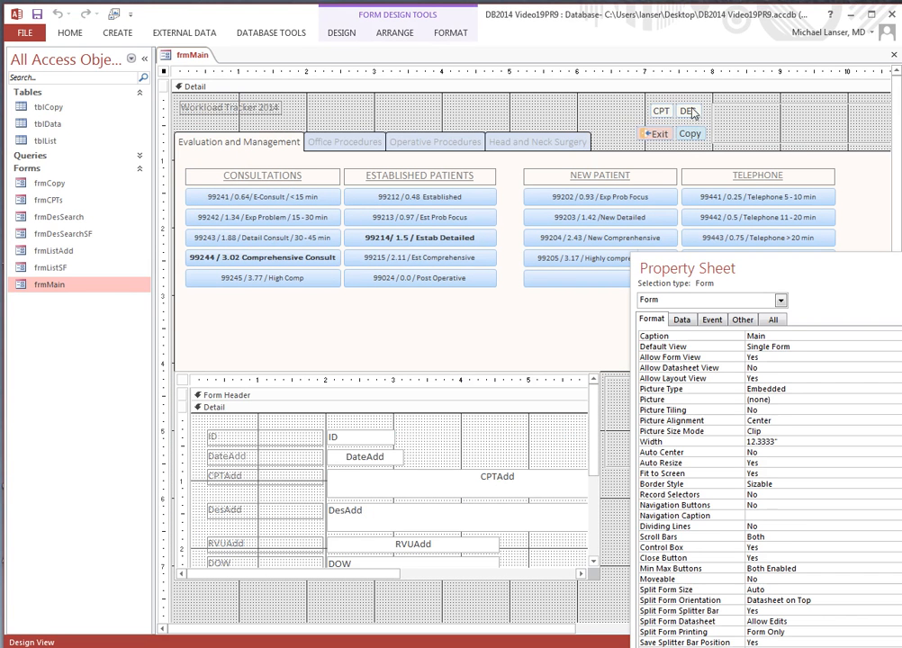
{"action": "left_click_drag", "start_coordinate": [665, 111], "coordinate": [298, 109]}
{"action": "left_click_drag", "start_coordinate": [684, 110], "coordinate": [323, 108]}
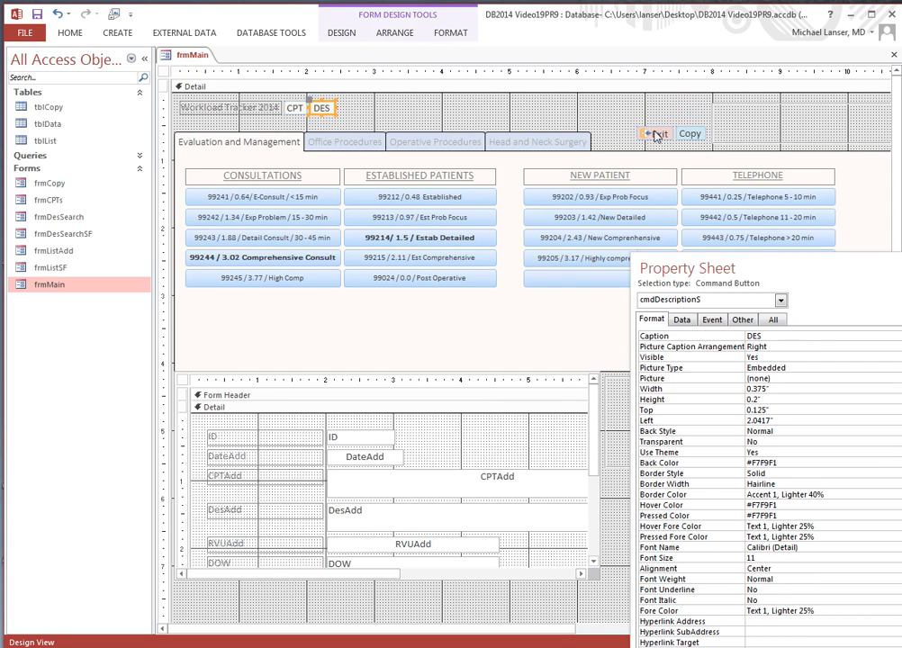
{"action": "left_click_drag", "start_coordinate": [690, 134], "coordinate": [354, 108]}
{"action": "left_click_drag", "start_coordinate": [646, 132], "coordinate": [400, 108]}
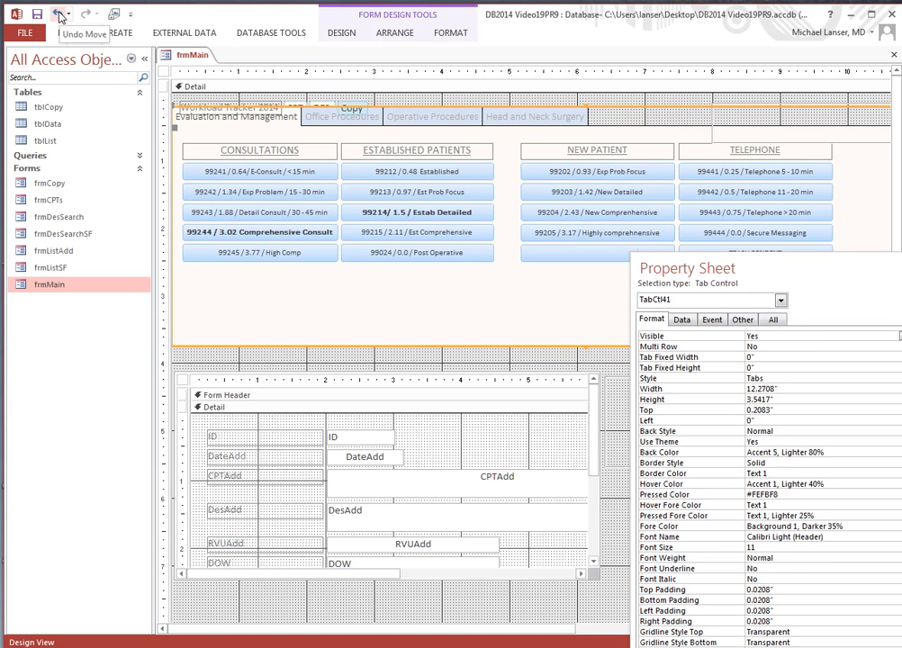
{"action": "left_click", "coordinate": [61, 12]}
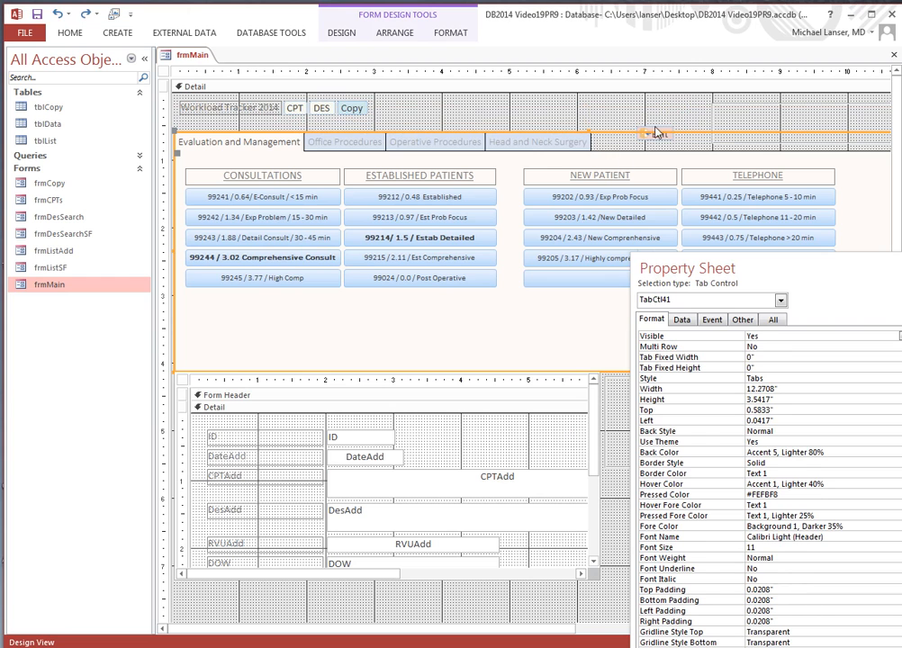
{"action": "left_click_drag", "start_coordinate": [657, 133], "coordinate": [391, 105]}
Step: Move the empty rectangle above the tab control to about 6.33" from the form's left edge and shrink it to about 1.13" by 0.67"
{"action": "left_click", "coordinate": [798, 136]}
{"action": "left_click", "coordinate": [748, 107]}
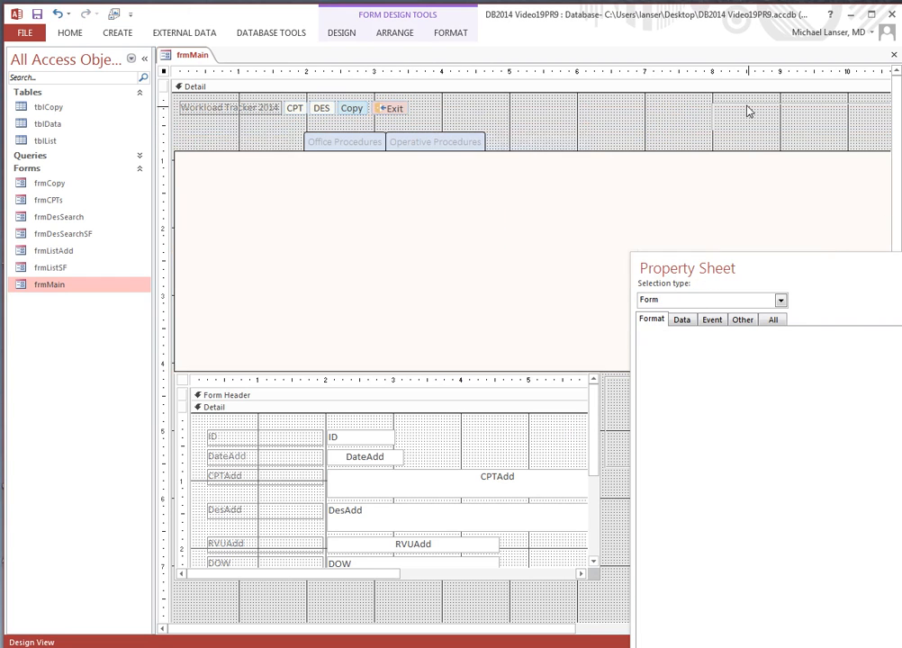
{"action": "left_click_drag", "start_coordinate": [728, 107], "coordinate": [600, 102]}
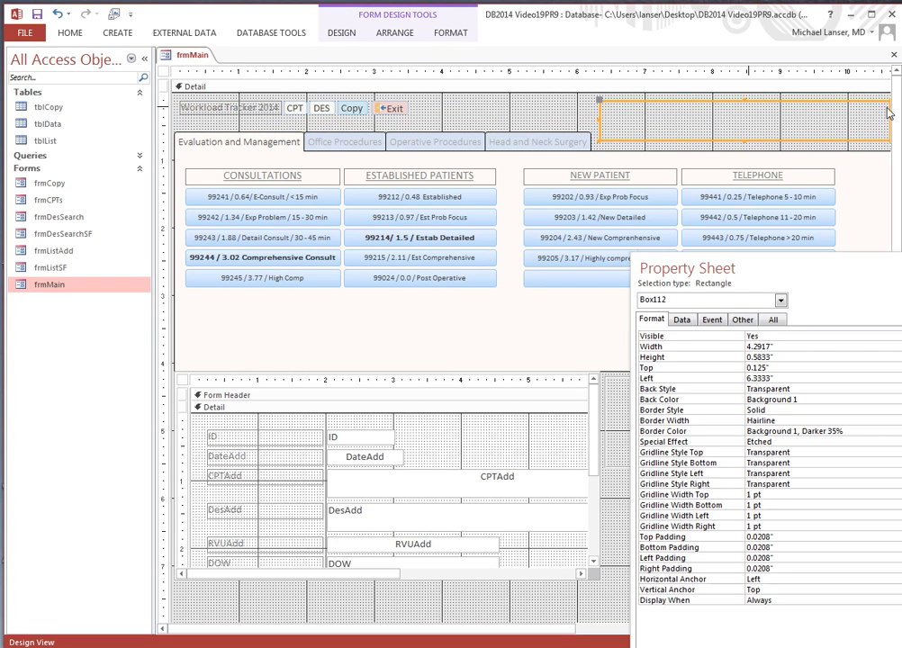
{"action": "left_click_drag", "start_coordinate": [888, 101], "coordinate": [676, 93]}
{"action": "left_click", "coordinate": [734, 111]}
{"action": "left_click", "coordinate": [680, 114]}
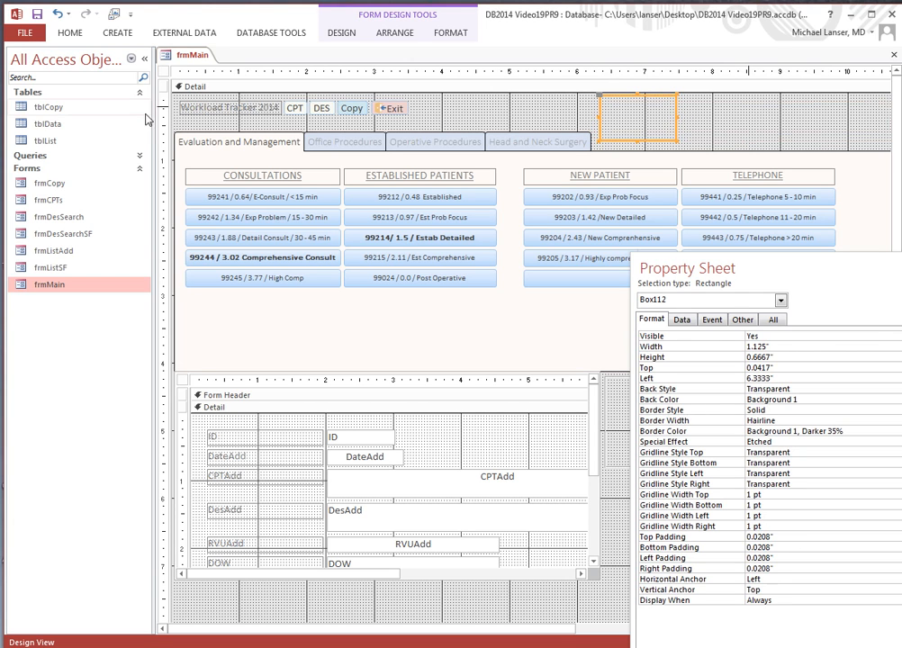
Step: Close the frmMain form and open the tblList table to view its records
{"action": "right_click", "coordinate": [191, 57]}
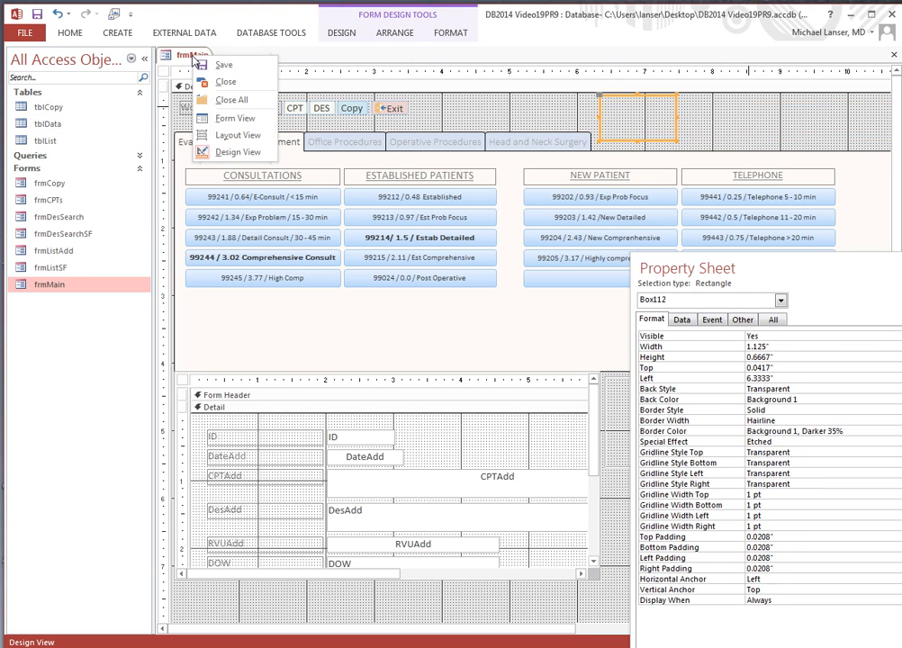
{"action": "left_click", "coordinate": [160, 52]}
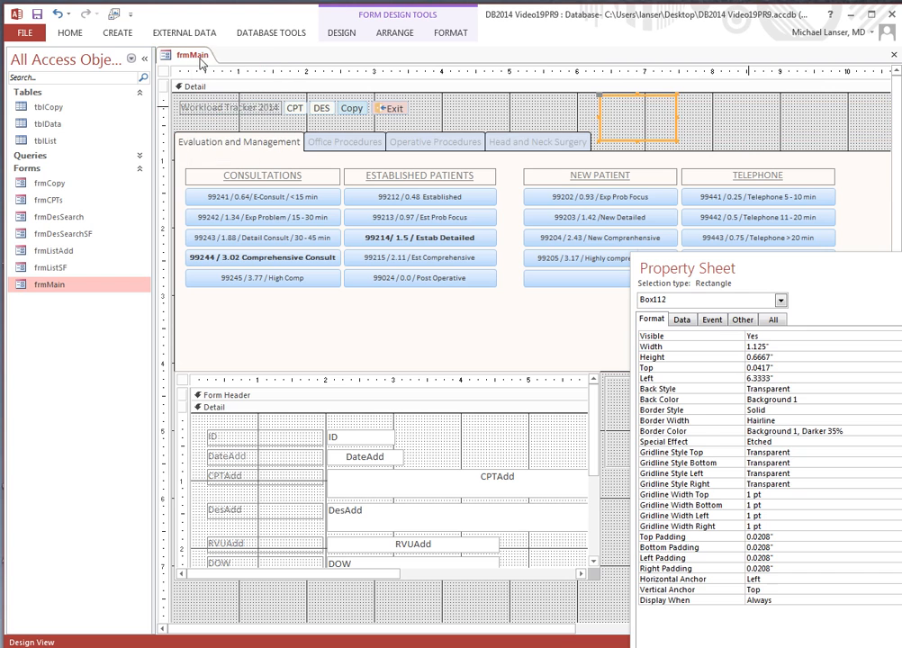
{"action": "right_click", "coordinate": [160, 52]}
{"action": "left_click", "coordinate": [212, 81]}
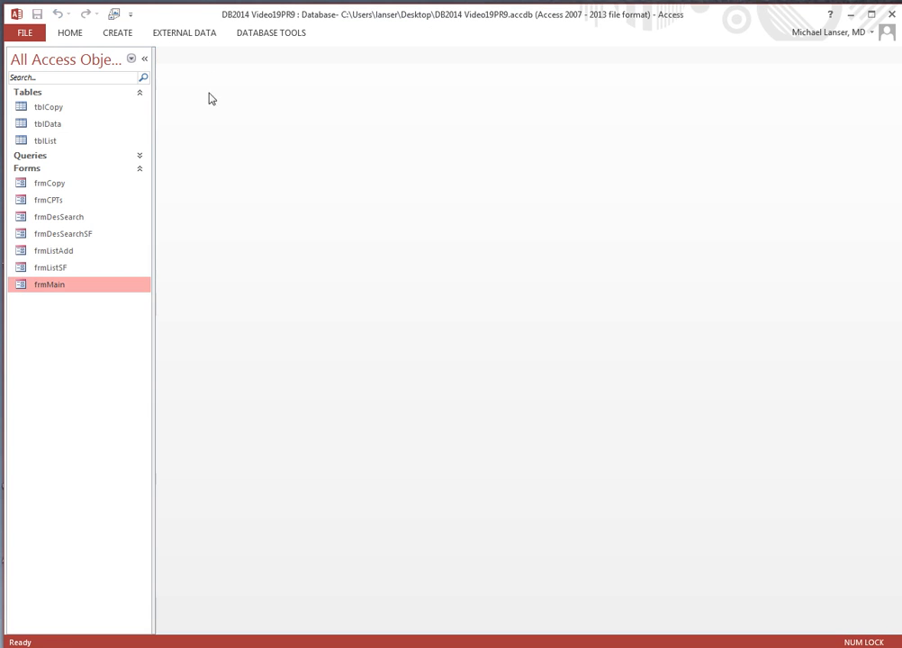
{"action": "double_click", "coordinate": [56, 141]}
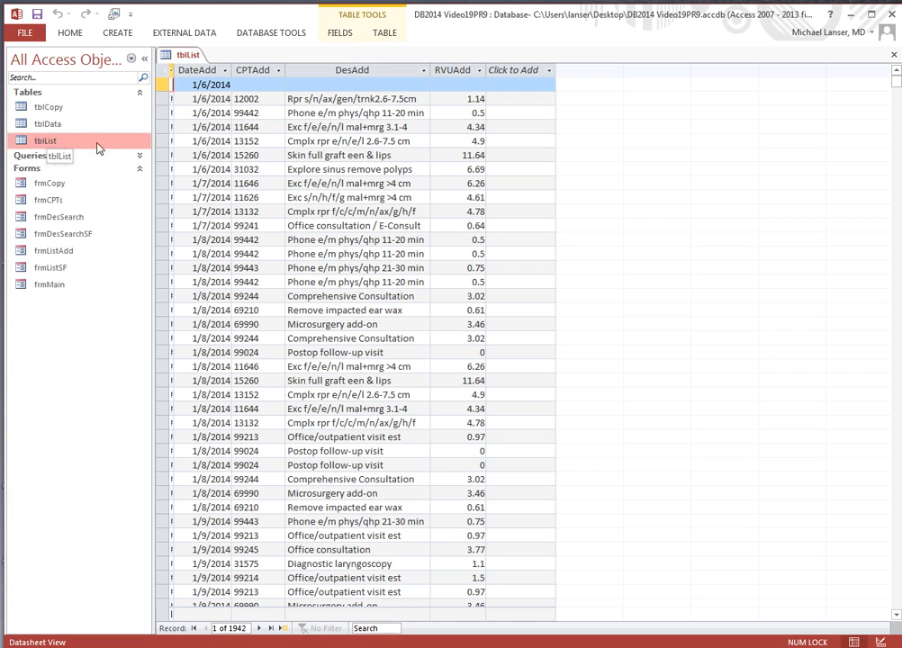
{"action": "scroll", "coordinate": [328, 142], "scroll_direction": "down", "scroll_amount": 3}
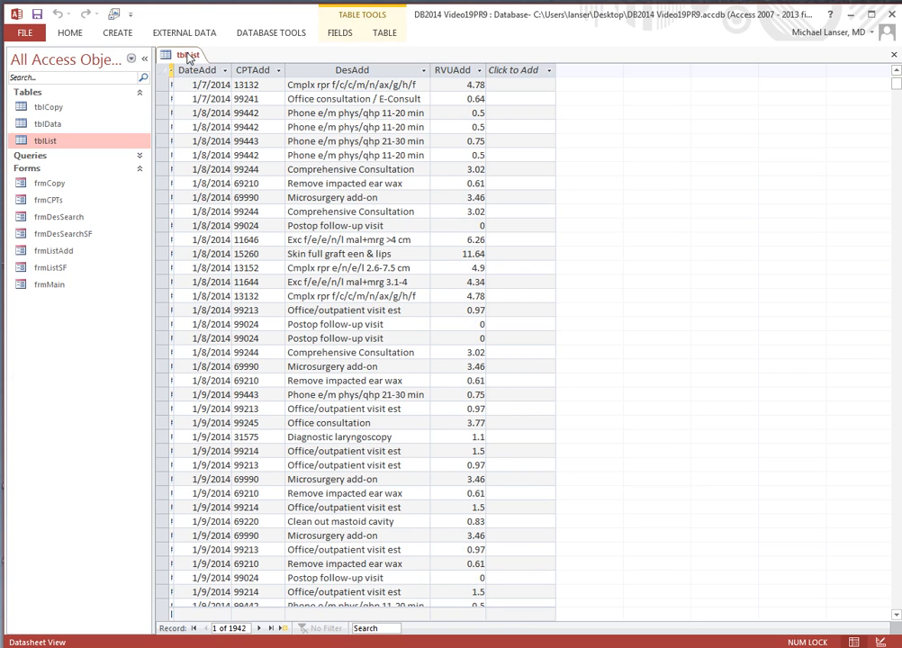
Step: Create a new query in Design View with tblList as its source table
{"action": "left_click", "coordinate": [117, 32]}
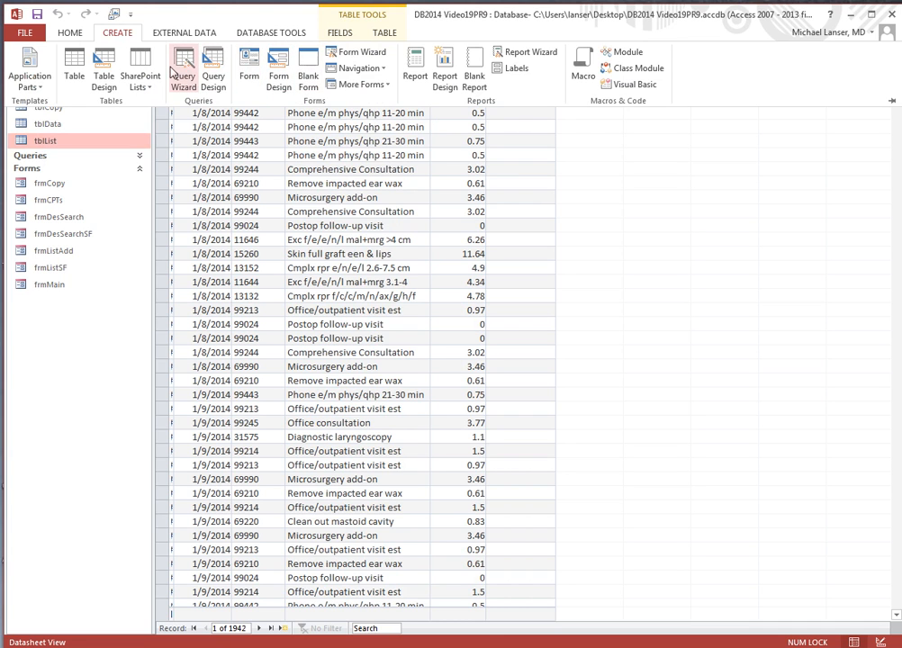
{"action": "left_click", "coordinate": [213, 72]}
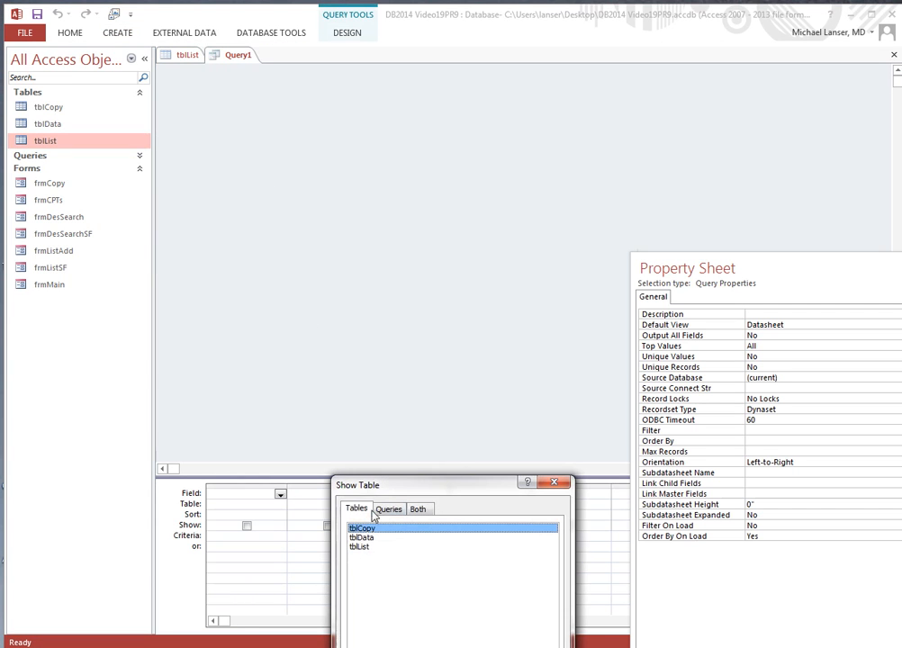
{"action": "left_click_drag", "start_coordinate": [379, 486], "coordinate": [347, 119]}
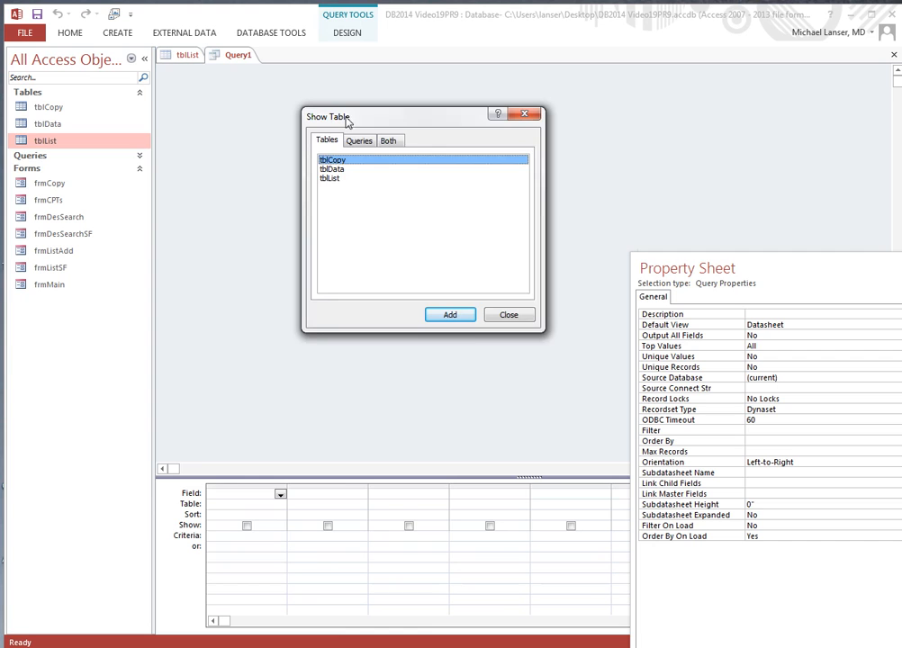
{"action": "left_click", "coordinate": [331, 178]}
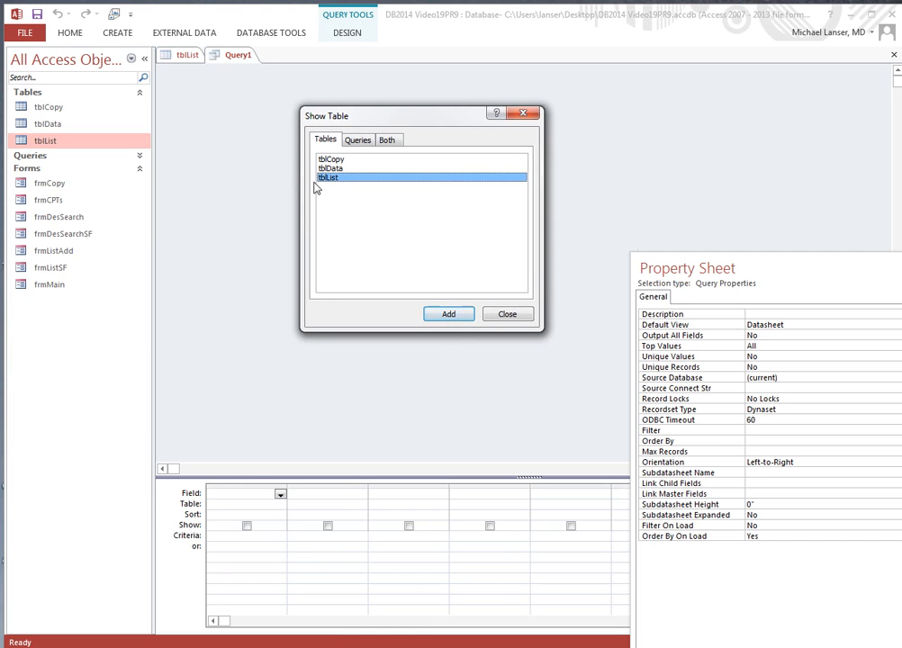
{"action": "left_click", "coordinate": [464, 314]}
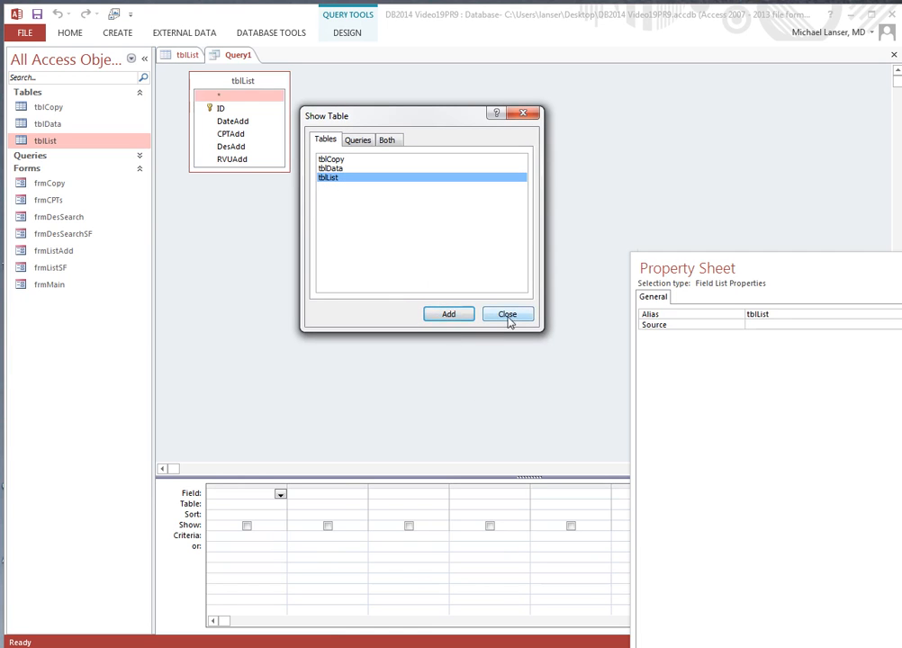
{"action": "left_click", "coordinate": [508, 315]}
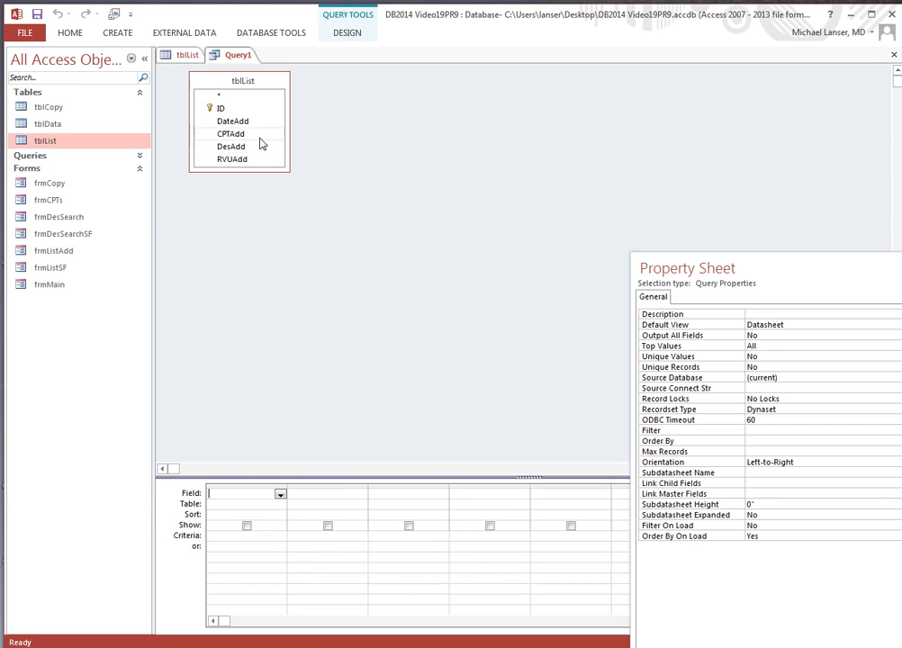
Step: Add the ID, DateAdd, CPTAdd, DesAdd and RVUAdd fields of tblList to the query grid and move the Property Sheet clear of it
{"action": "double_click", "coordinate": [211, 80]}
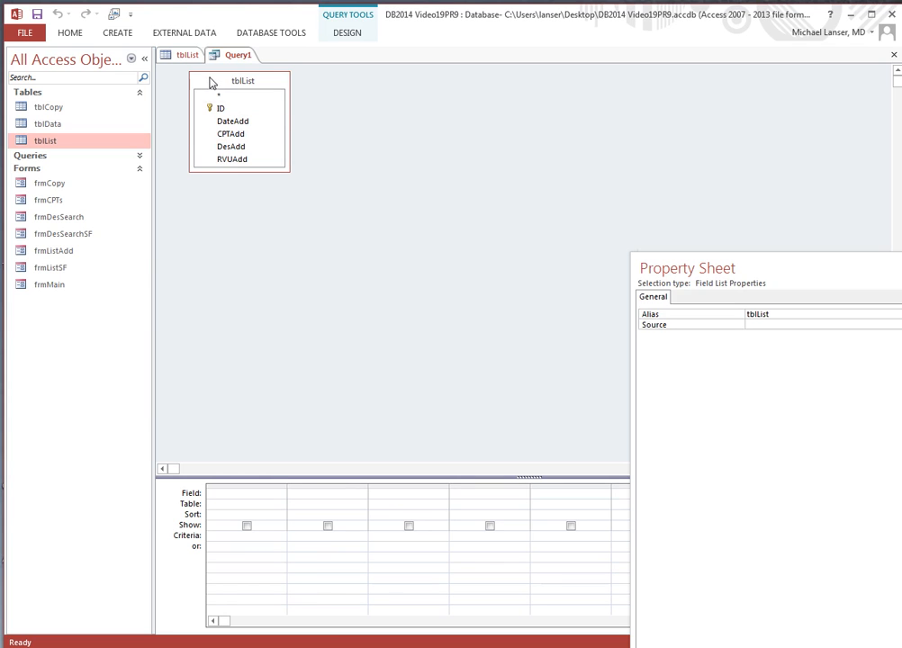
{"action": "left_click_drag", "start_coordinate": [263, 131], "coordinate": [245, 501]}
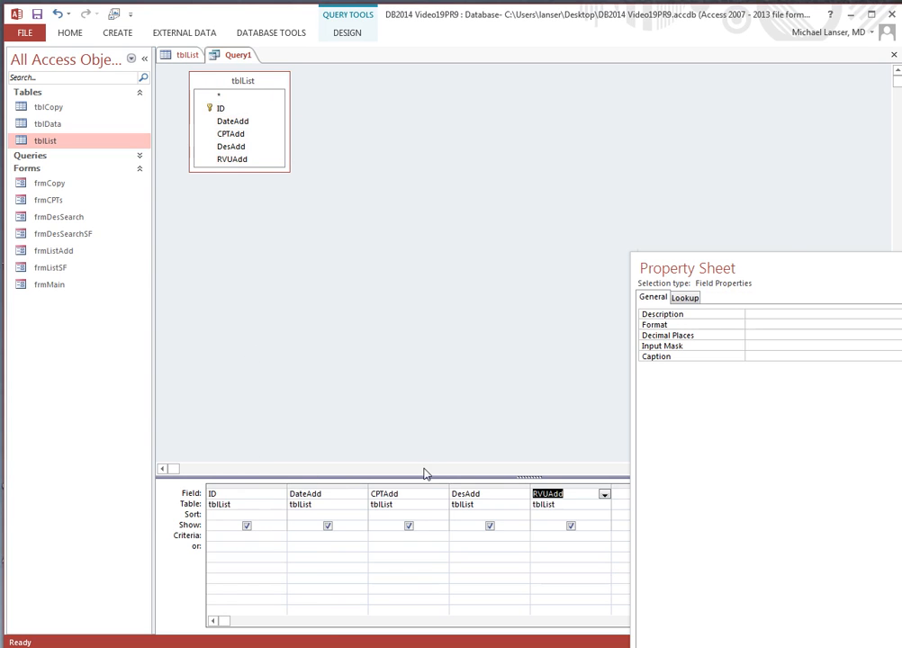
{"action": "left_click_drag", "start_coordinate": [748, 264], "coordinate": [781, 128]}
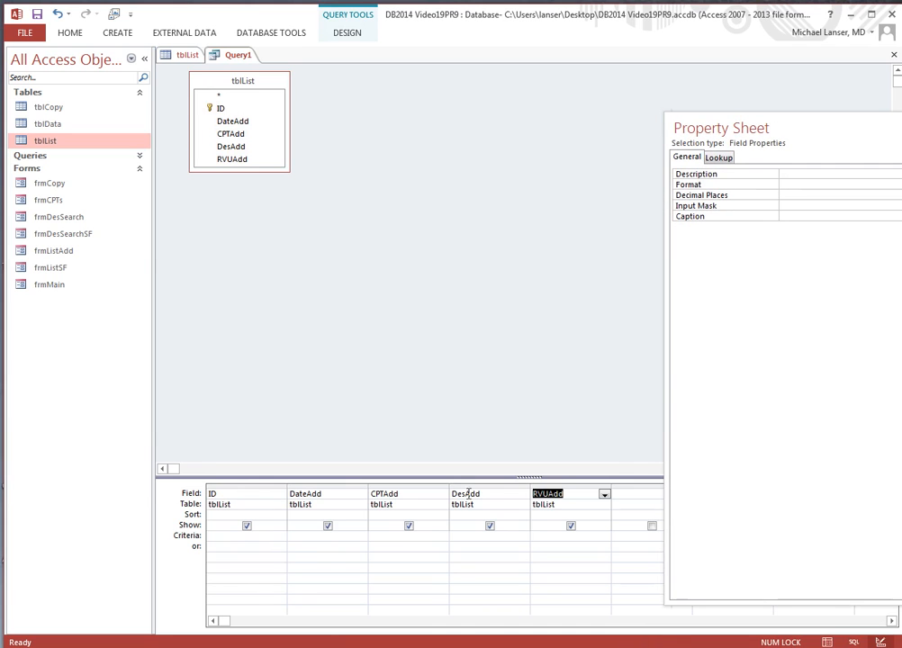
Step: Set the criteria of the DateAdd field to DateValue(Now())
{"action": "left_click", "coordinate": [296, 536]}
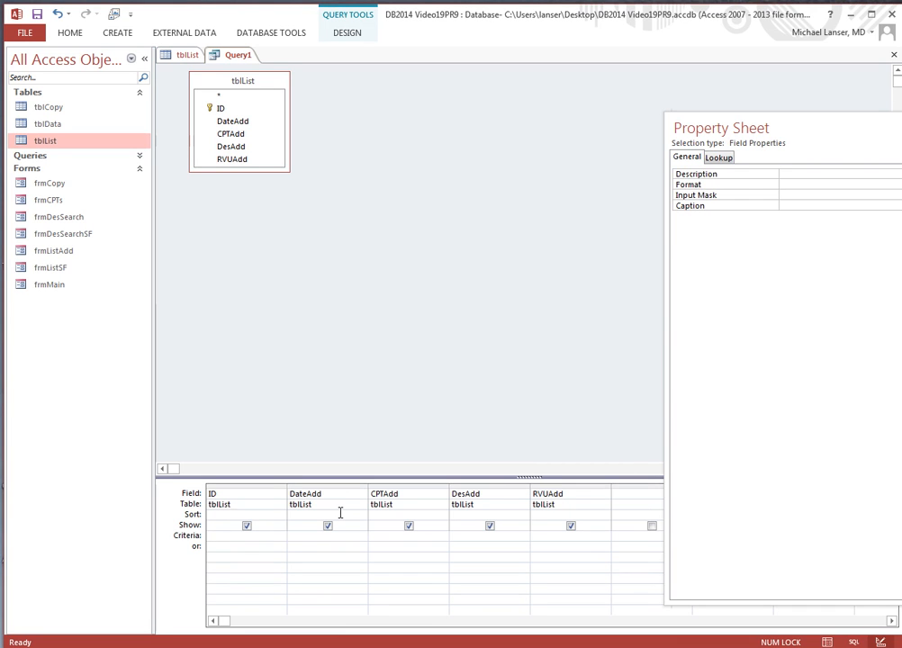
{"action": "type", "text": "da"}
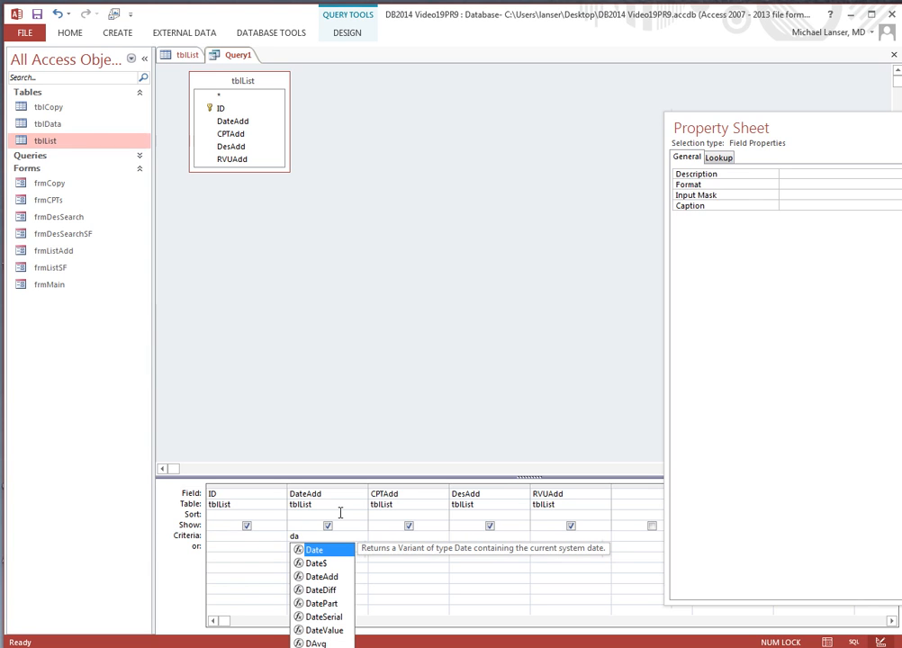
{"action": "type", "text": "tev("}
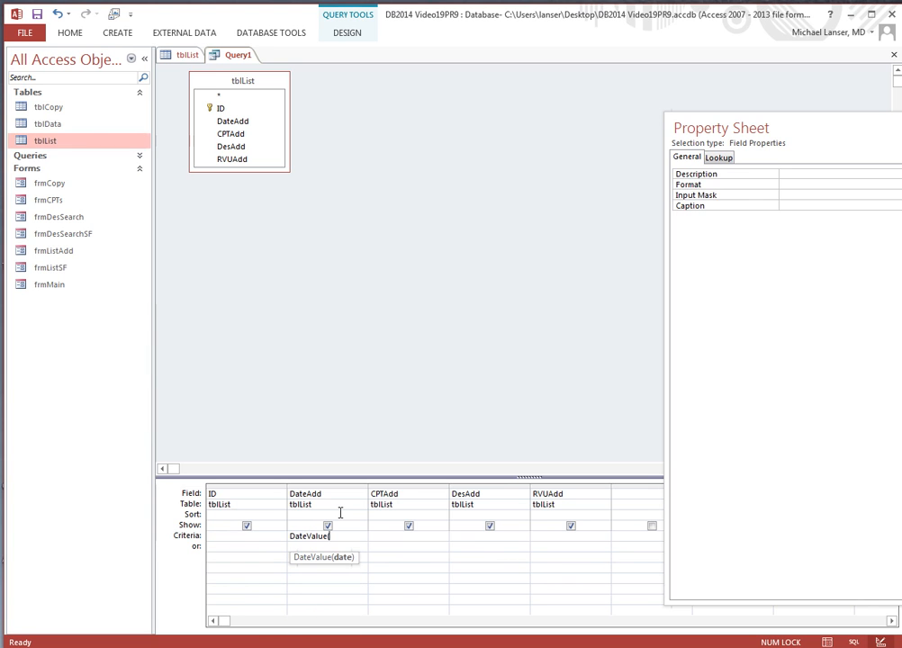
{"action": "type", "text": "now"}
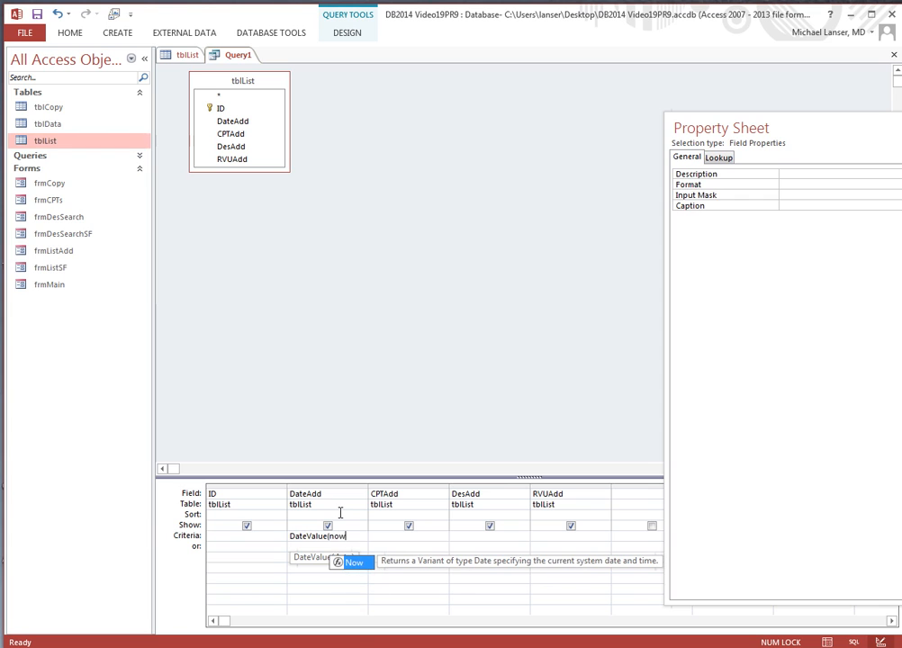
{"action": "type", "text": "())"}
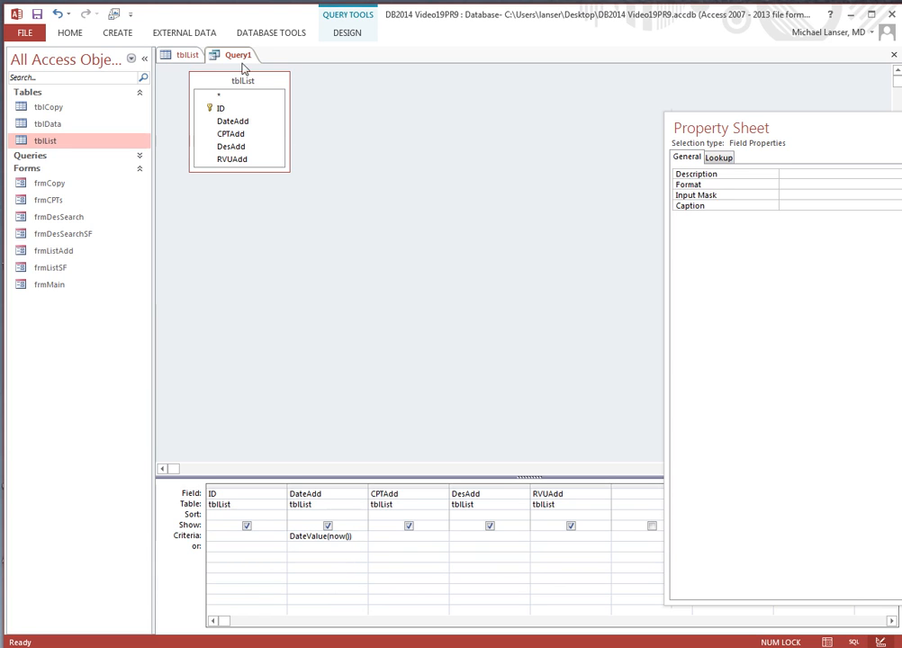
Step: Run the query to check its records, and return it to Design View
{"action": "left_click", "coordinate": [351, 34]}
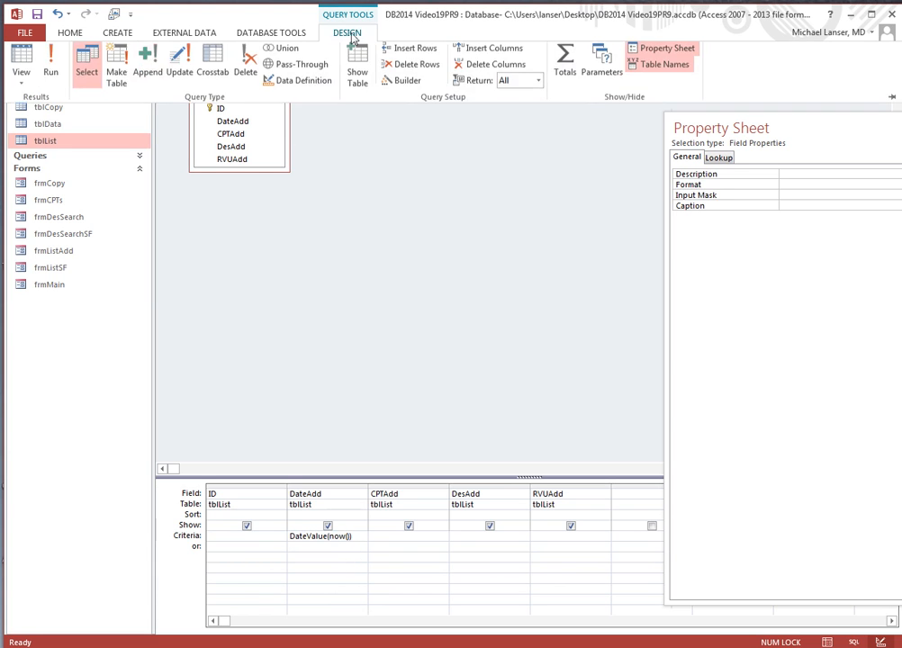
{"action": "left_click", "coordinate": [50, 63]}
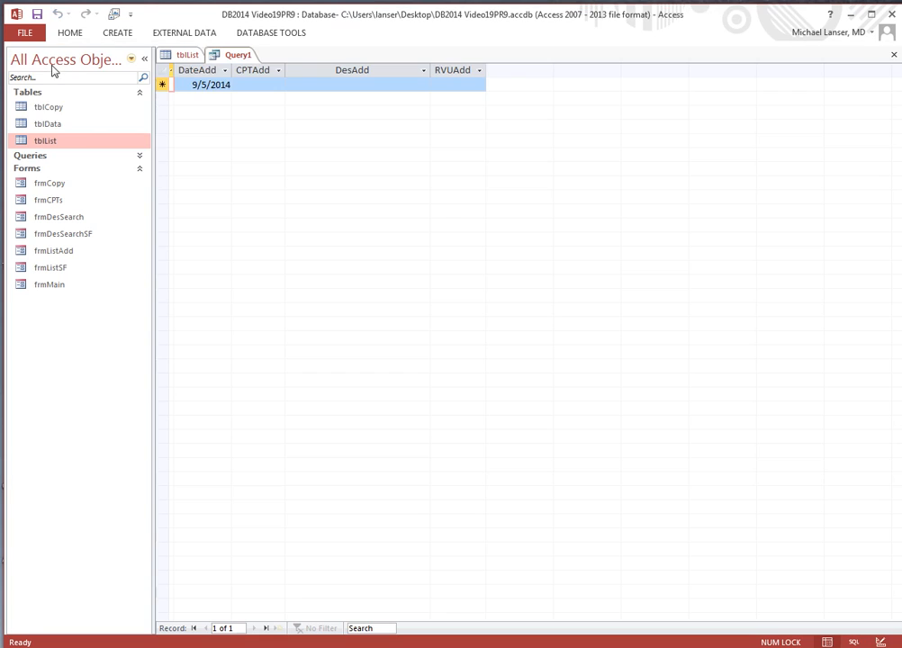
{"action": "right_click", "coordinate": [241, 59]}
{"action": "left_click", "coordinate": [269, 117]}
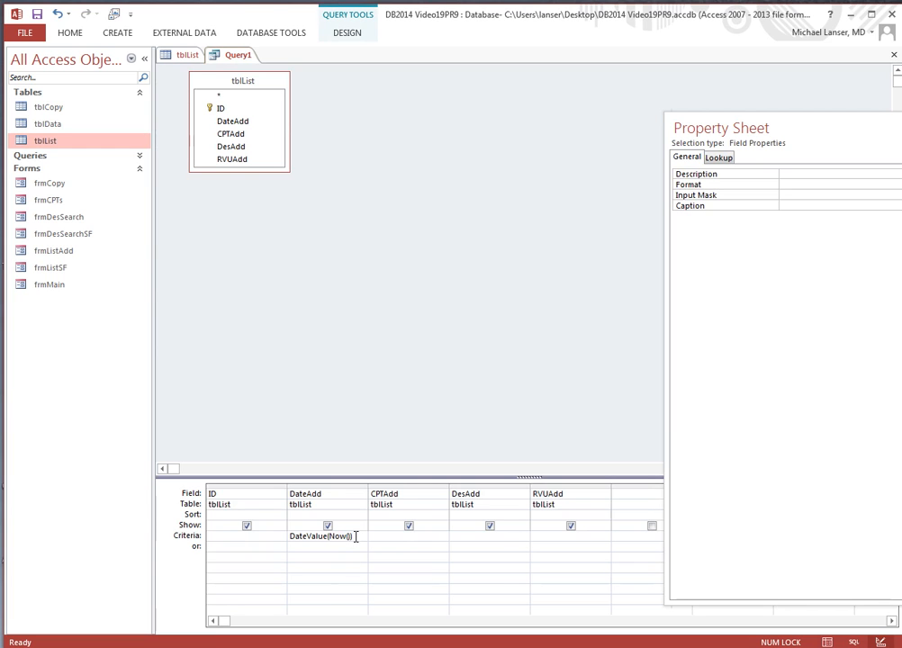
Step: Save the query as qryToday and close it
{"action": "right_click", "coordinate": [237, 55]}
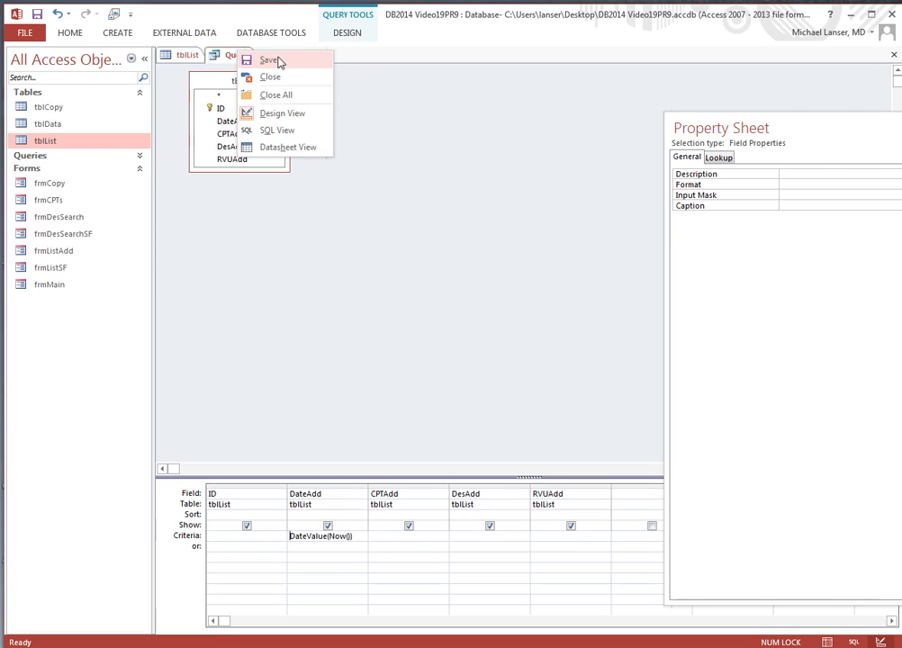
{"action": "left_click", "coordinate": [275, 59]}
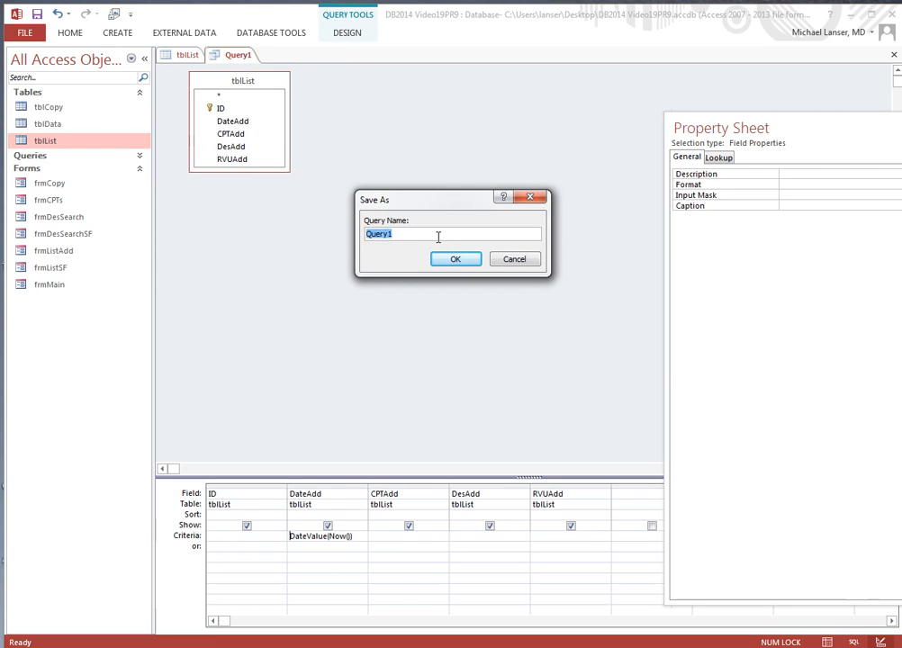
{"action": "type", "text": "qryToday"}
{"action": "left_click", "coordinate": [455, 258]}
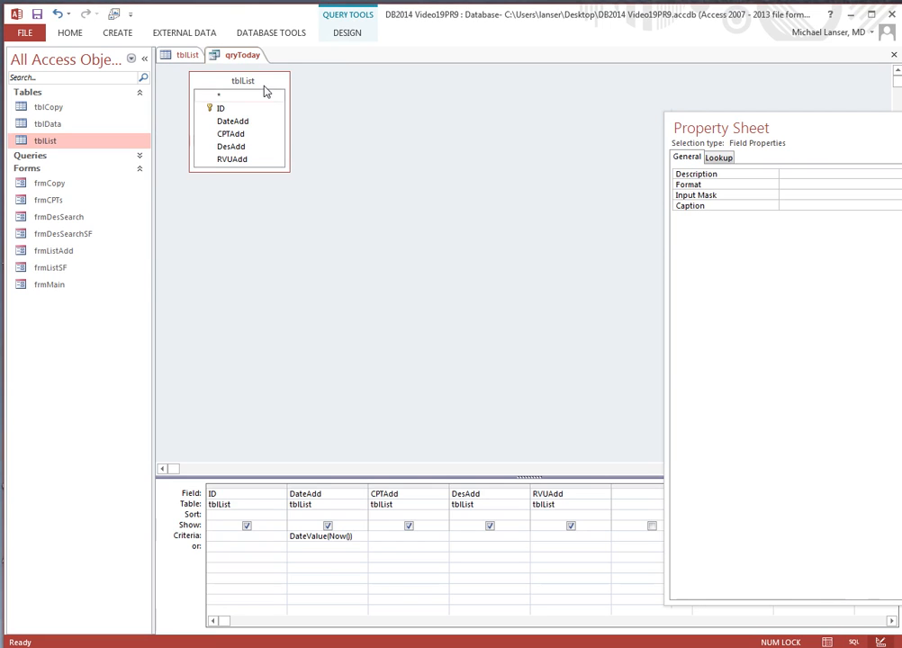
{"action": "right_click", "coordinate": [246, 58]}
{"action": "left_click", "coordinate": [268, 78]}
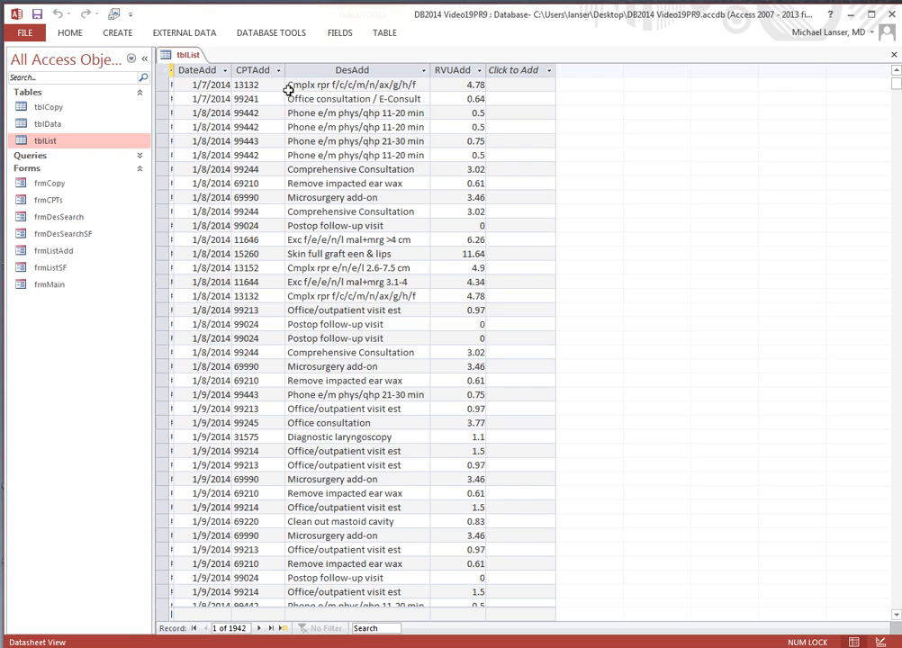
Step: Close the tblList table and open the frmMain form
{"action": "right_click", "coordinate": [185, 55]}
{"action": "right_click", "coordinate": [194, 55]}
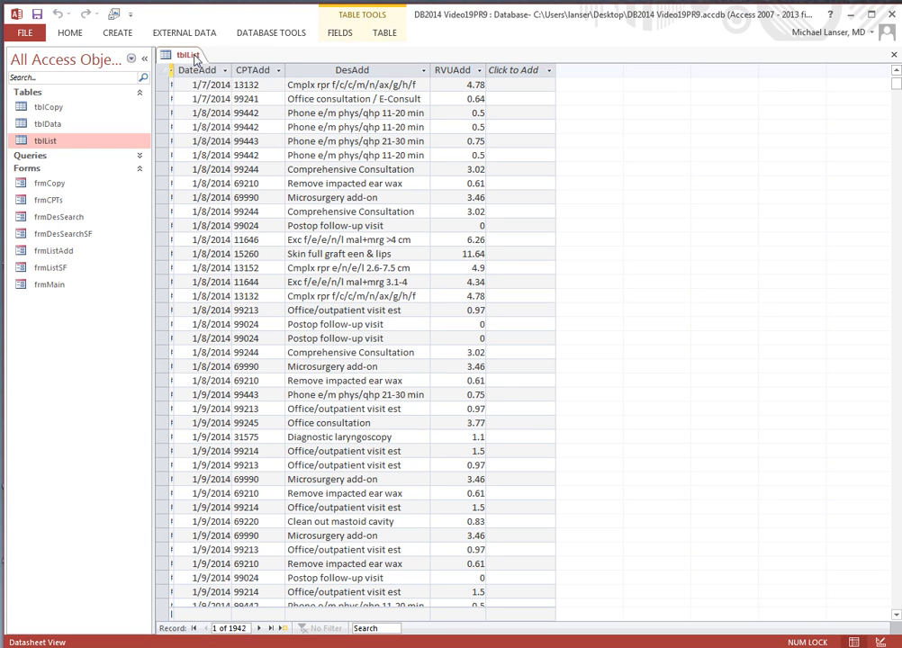
{"action": "left_click", "coordinate": [227, 82]}
{"action": "double_click", "coordinate": [44, 285]}
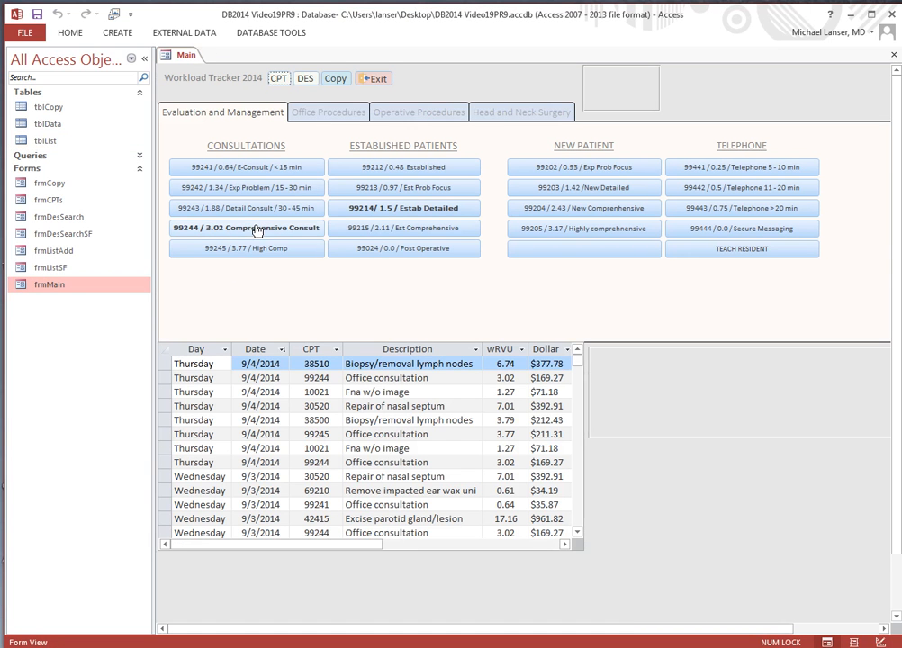
Step: Record entries for 99244 Comprehensive Consult, 10021 FNA without image and 30520 Septoplasty on the main form
{"action": "left_click", "coordinate": [280, 228]}
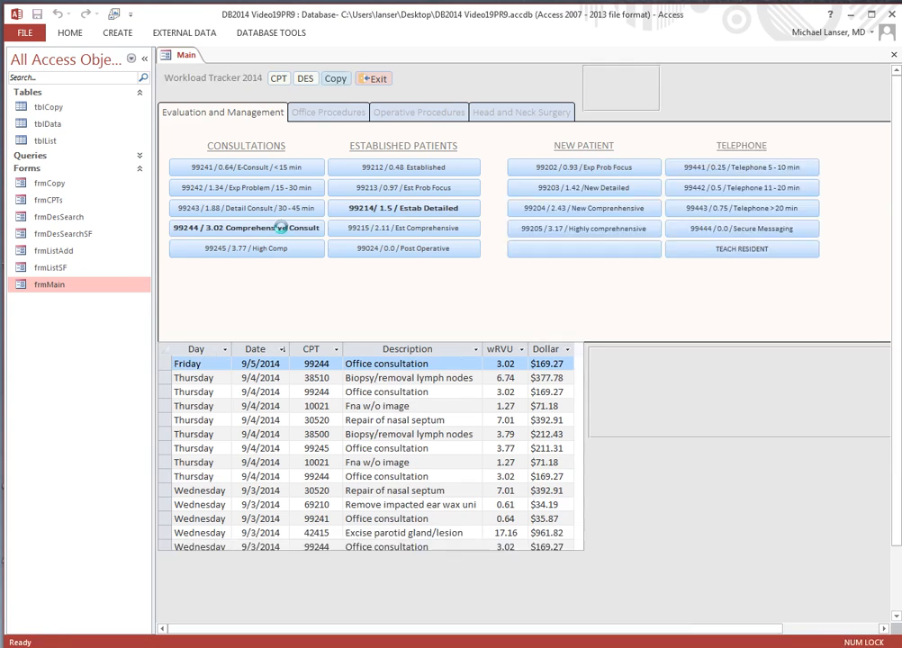
{"action": "left_click", "coordinate": [347, 114]}
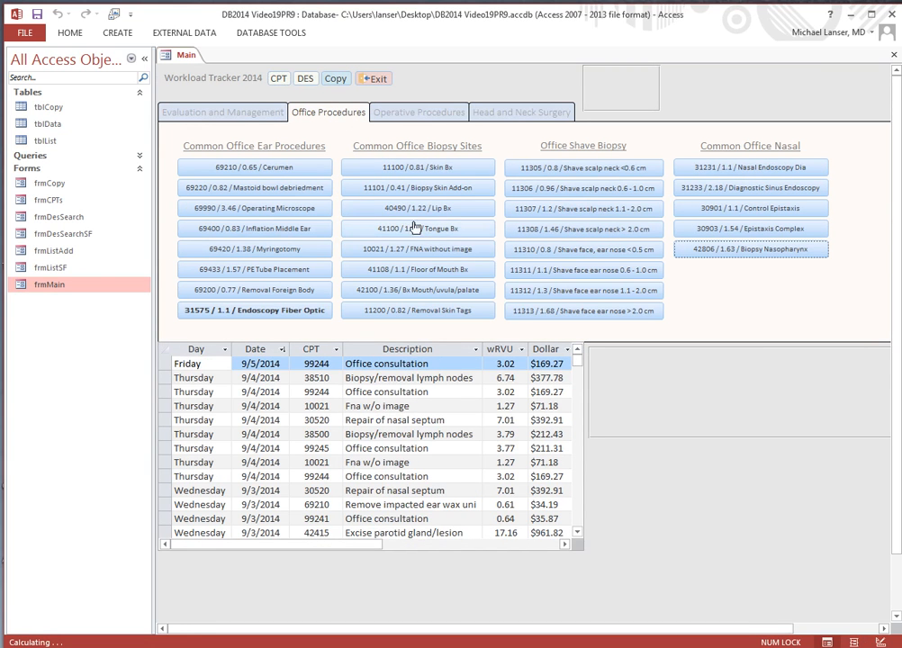
{"action": "left_click", "coordinate": [416, 249]}
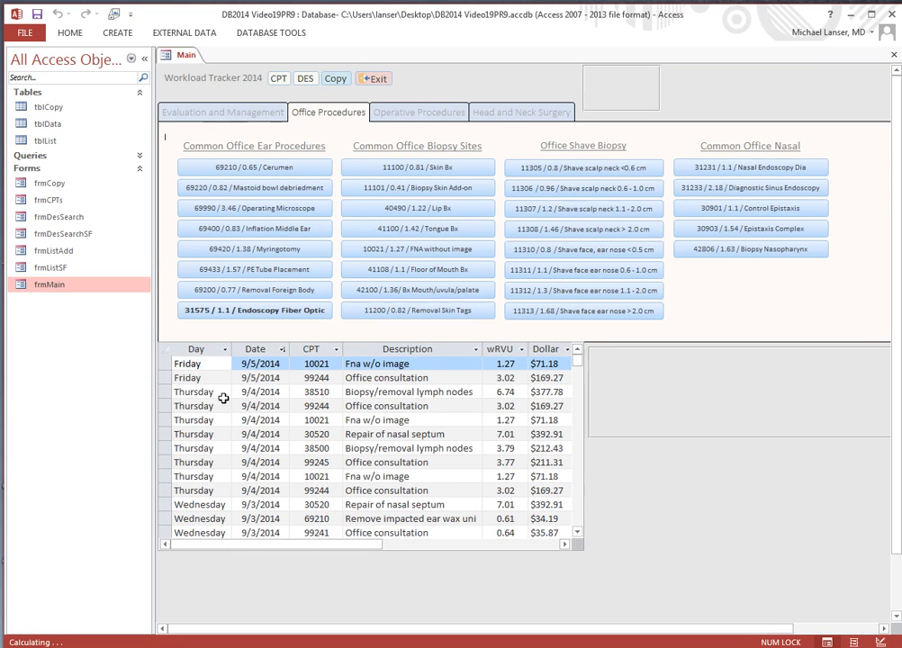
{"action": "left_click", "coordinate": [418, 113]}
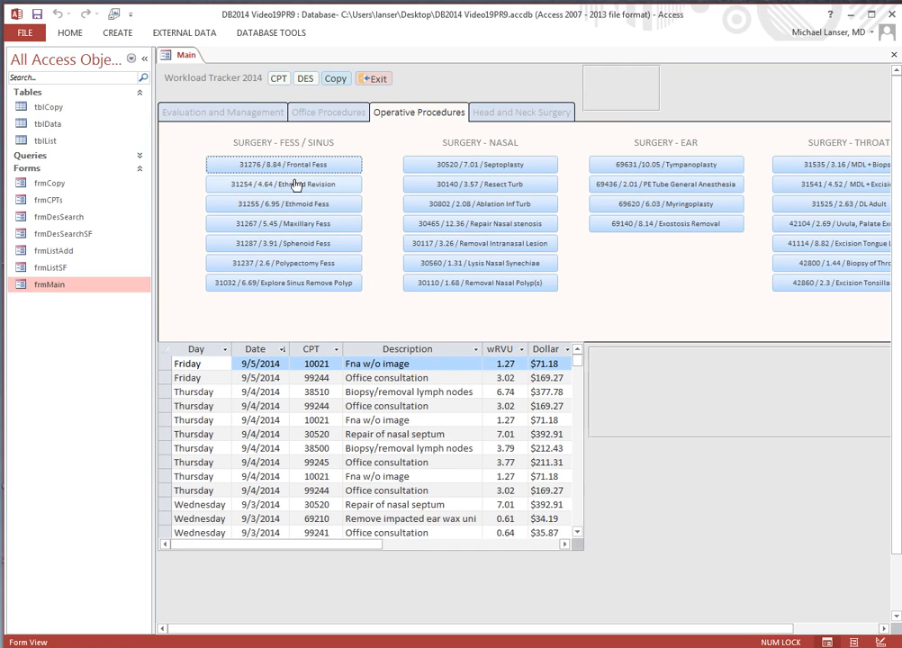
{"action": "left_click", "coordinate": [493, 168]}
Step: Record a 42415 Parotidectomy entry from the Head and Neck Surgery procedures
{"action": "left_click", "coordinate": [516, 114]}
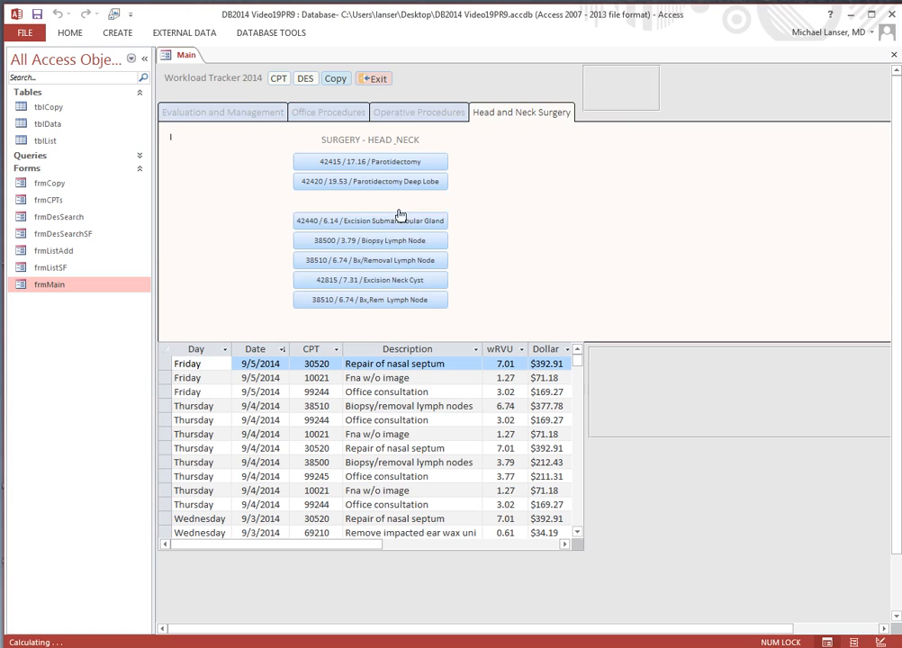
{"action": "left_click", "coordinate": [358, 283]}
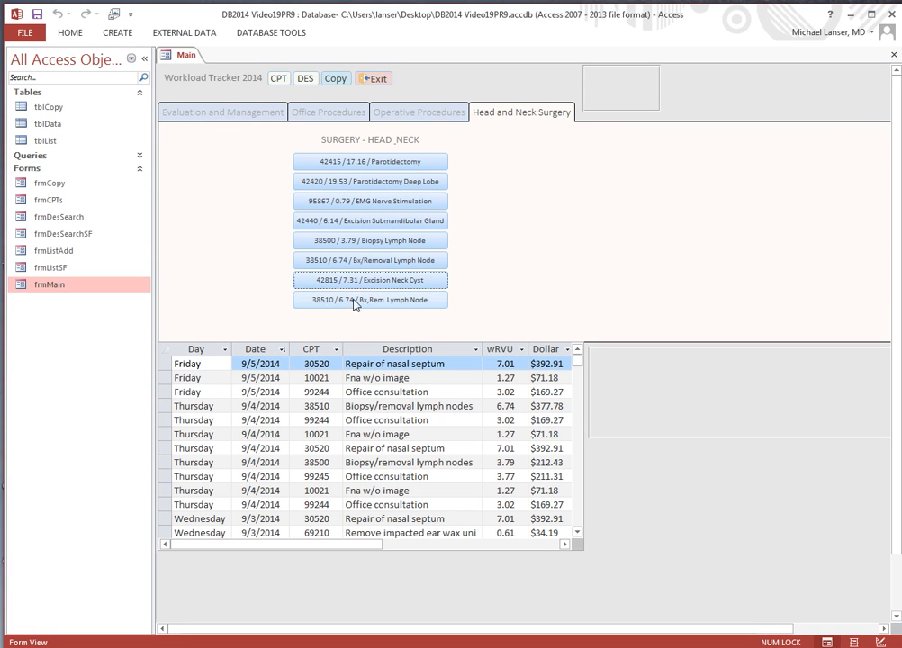
{"action": "left_click", "coordinate": [359, 262]}
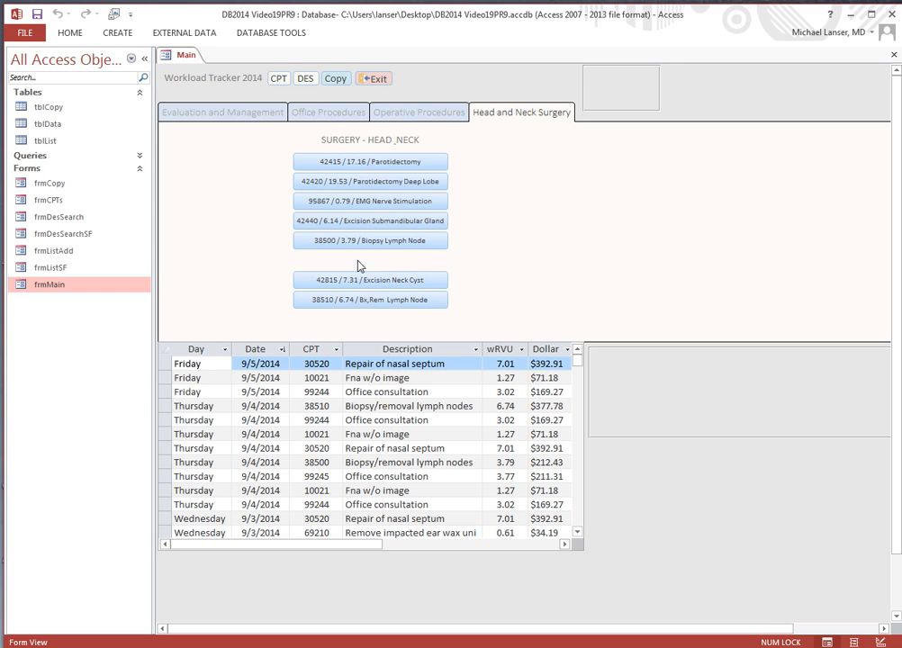
{"action": "left_click", "coordinate": [383, 161]}
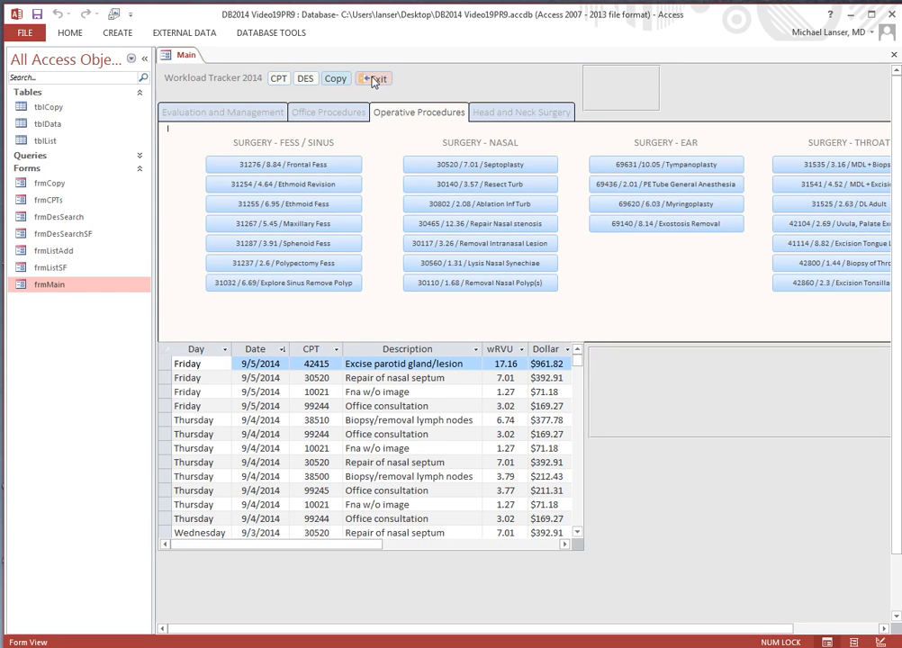
Step: Save the main form and close it
{"action": "right_click", "coordinate": [190, 54]}
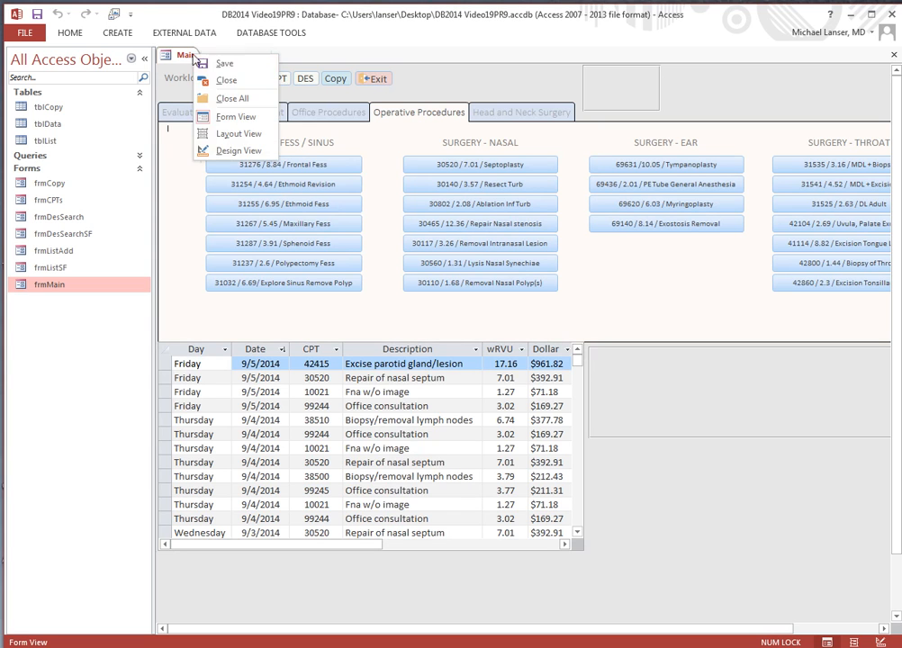
{"action": "left_click", "coordinate": [204, 64]}
{"action": "right_click", "coordinate": [191, 54]}
{"action": "left_click", "coordinate": [216, 80]}
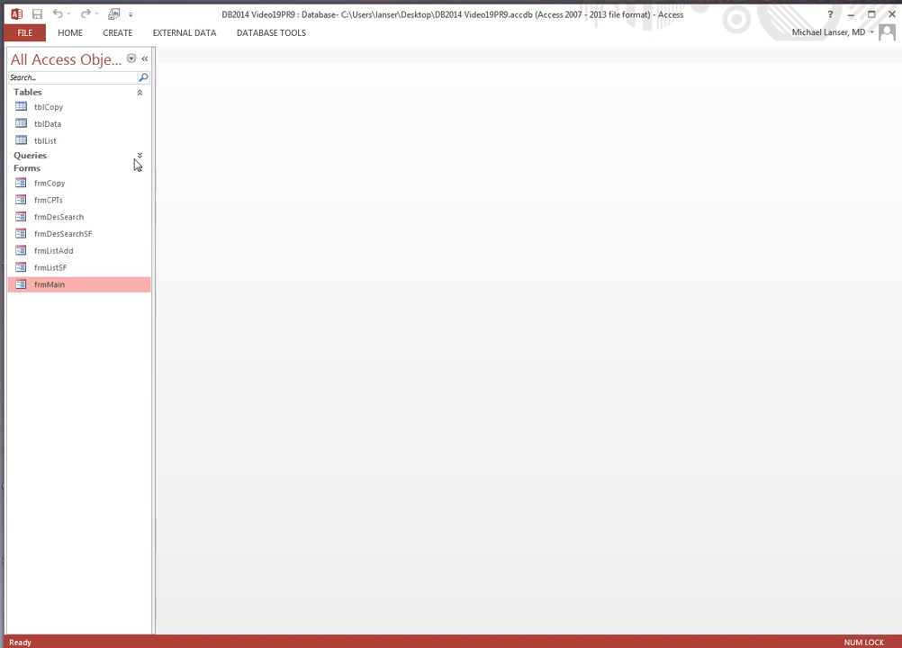
Step: Expand the list of queries, open qryToday to check its records, and close it
{"action": "left_click", "coordinate": [134, 157]}
{"action": "double_click", "coordinate": [131, 209]}
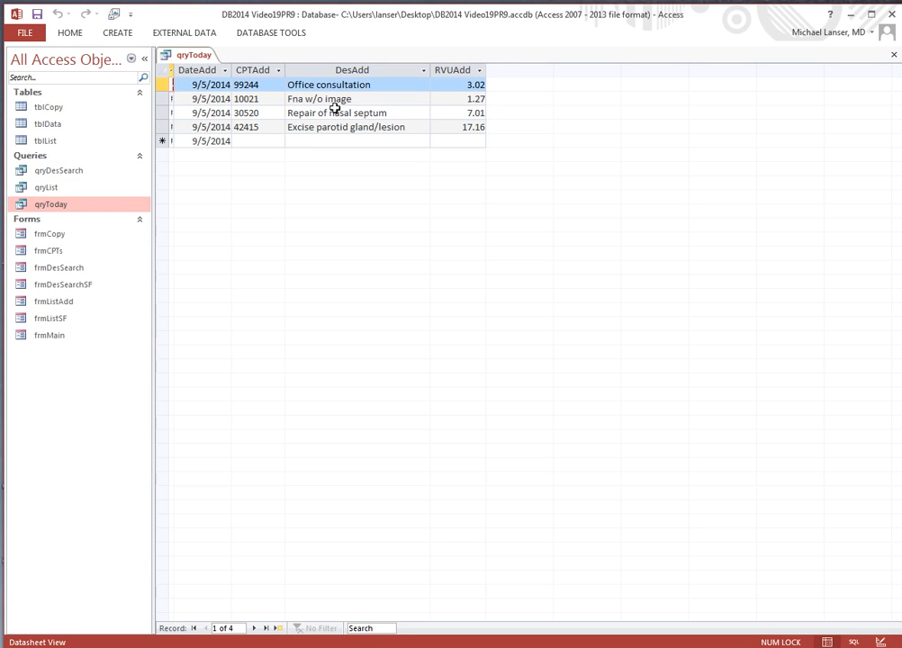
{"action": "right_click", "coordinate": [200, 58]}
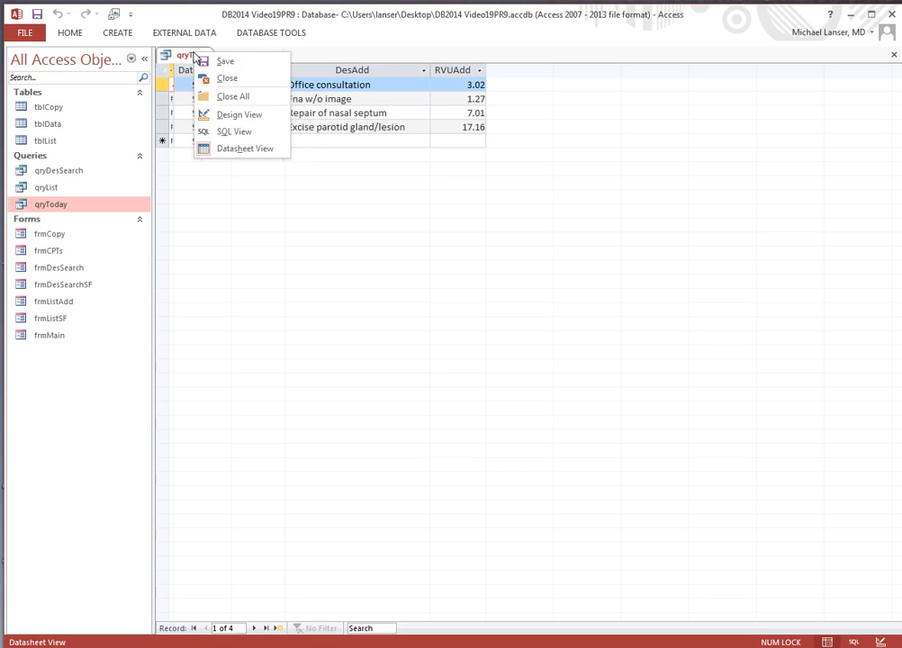
{"action": "left_click", "coordinate": [233, 78]}
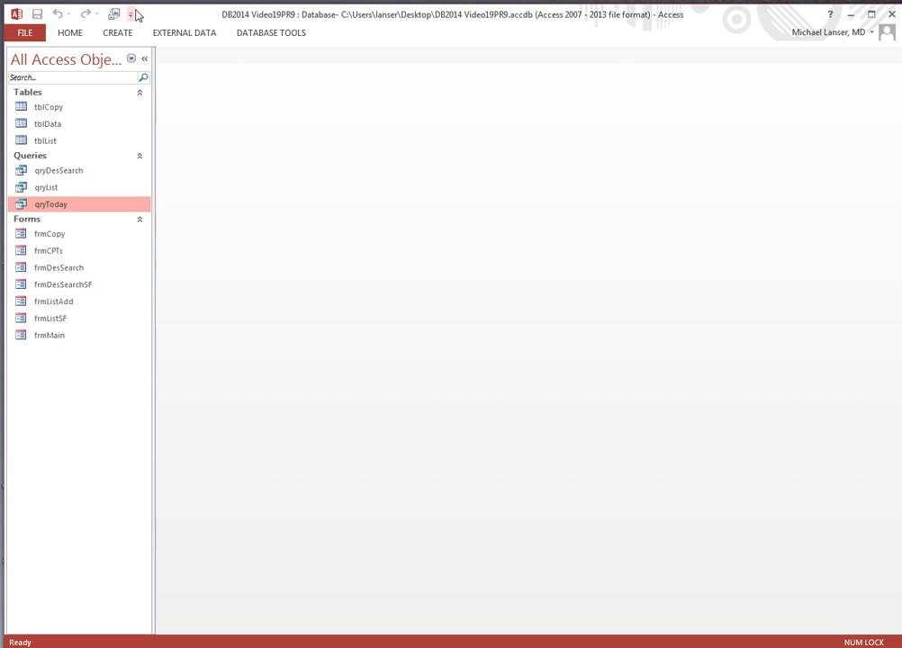
Step: Create a report based on qryToday and move the Property Sheet clear of the report's fields
{"action": "left_click", "coordinate": [118, 33]}
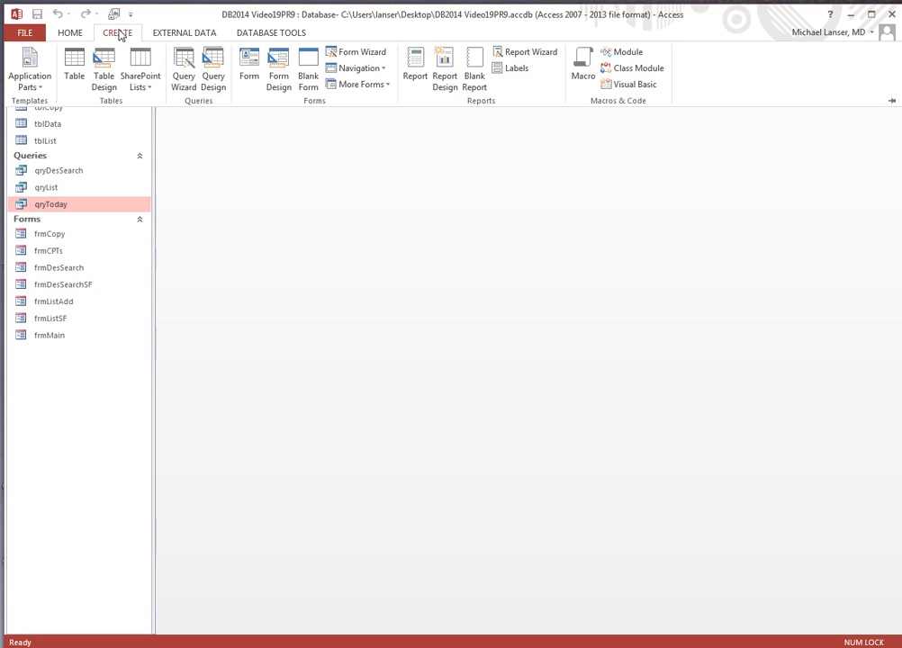
{"action": "left_click", "coordinate": [416, 69]}
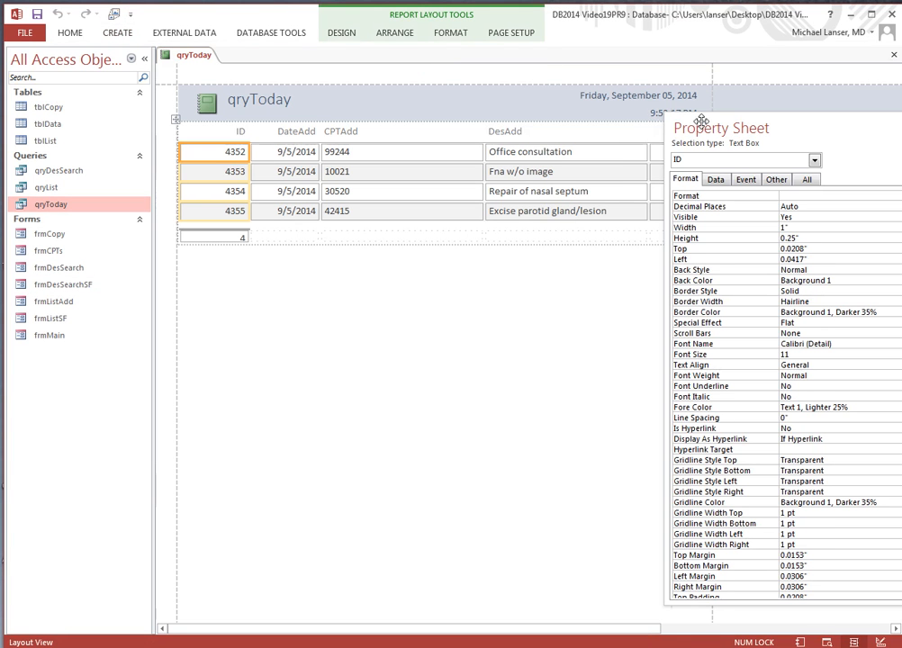
{"action": "left_click_drag", "start_coordinate": [716, 126], "coordinate": [599, 341]}
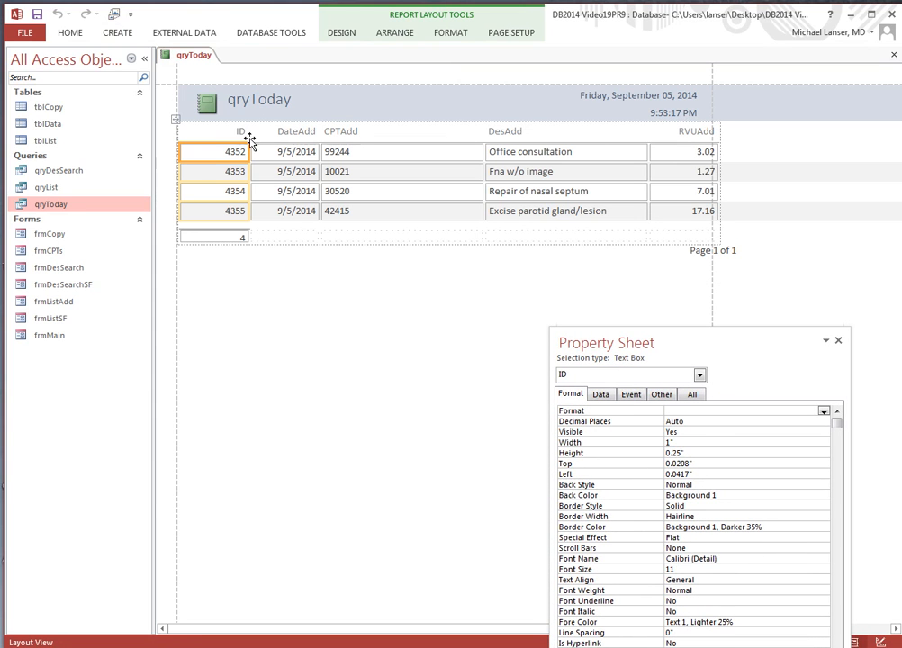
Step: Switch the report to Design View and delete all controls from every section
{"action": "right_click", "coordinate": [192, 56]}
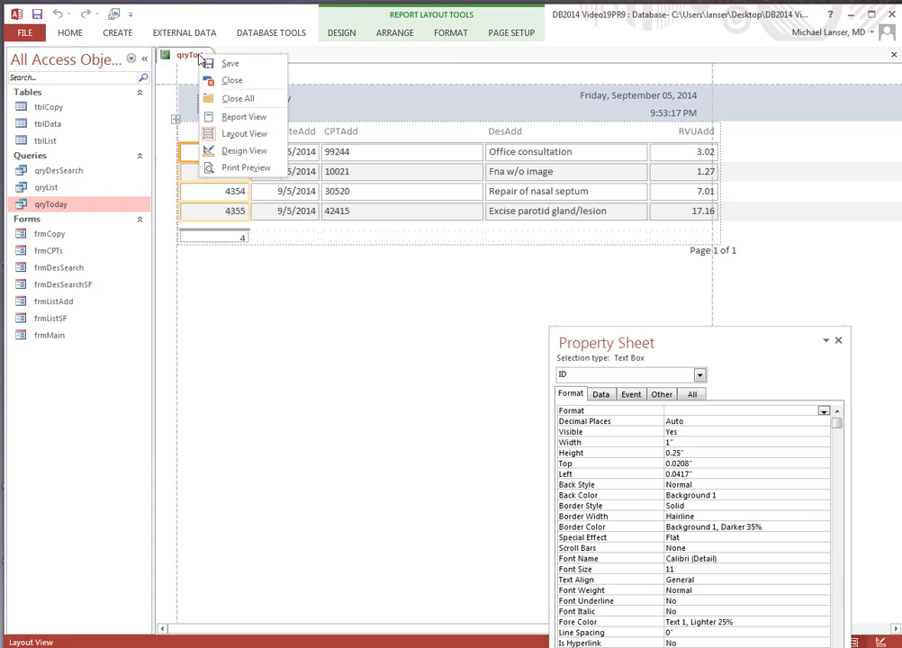
{"action": "left_click", "coordinate": [231, 151]}
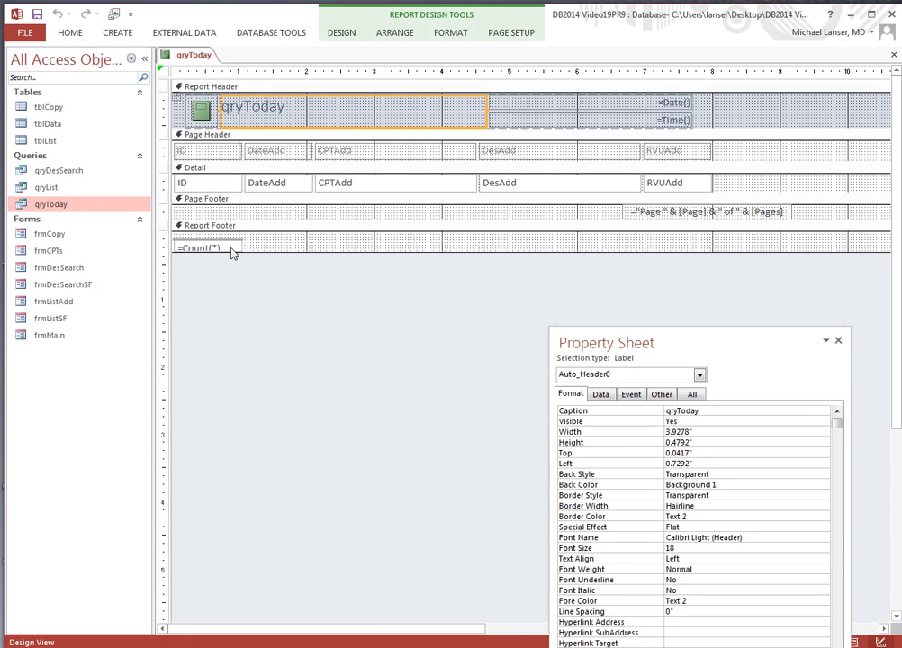
{"action": "left_click", "coordinate": [243, 250]}
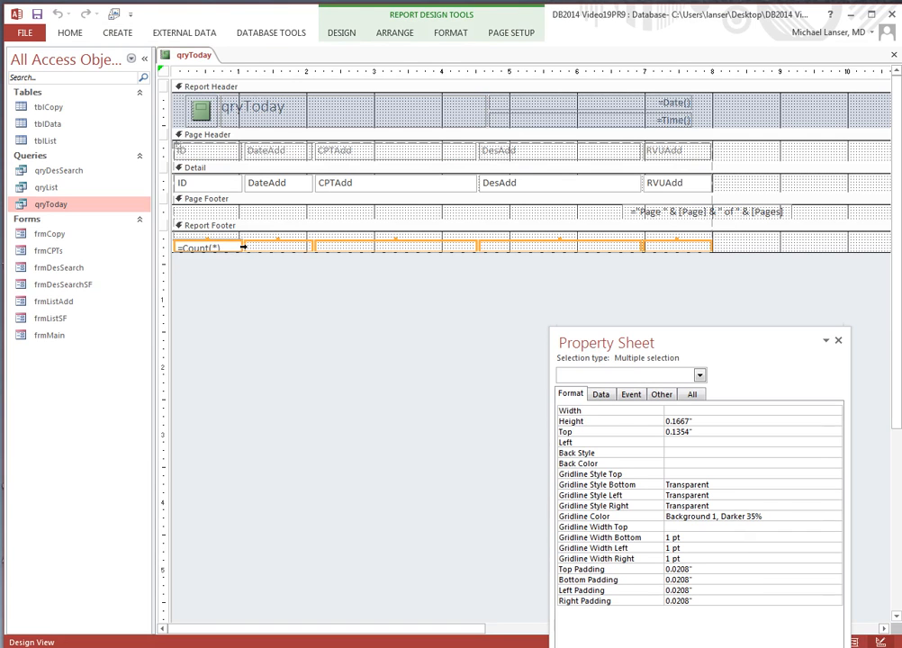
{"action": "key", "text": "ctrl+a"}
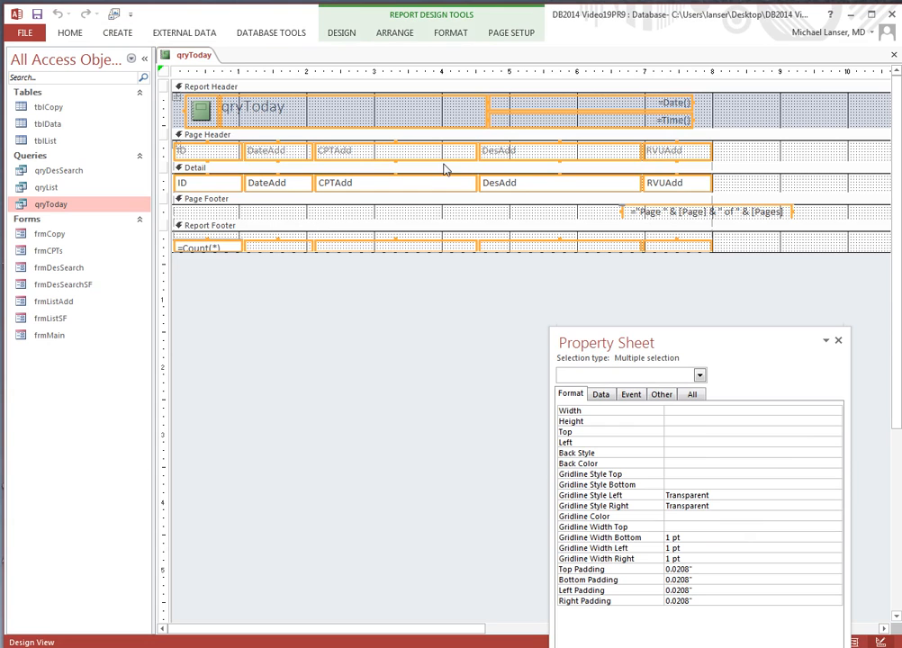
{"action": "key", "text": "Delete"}
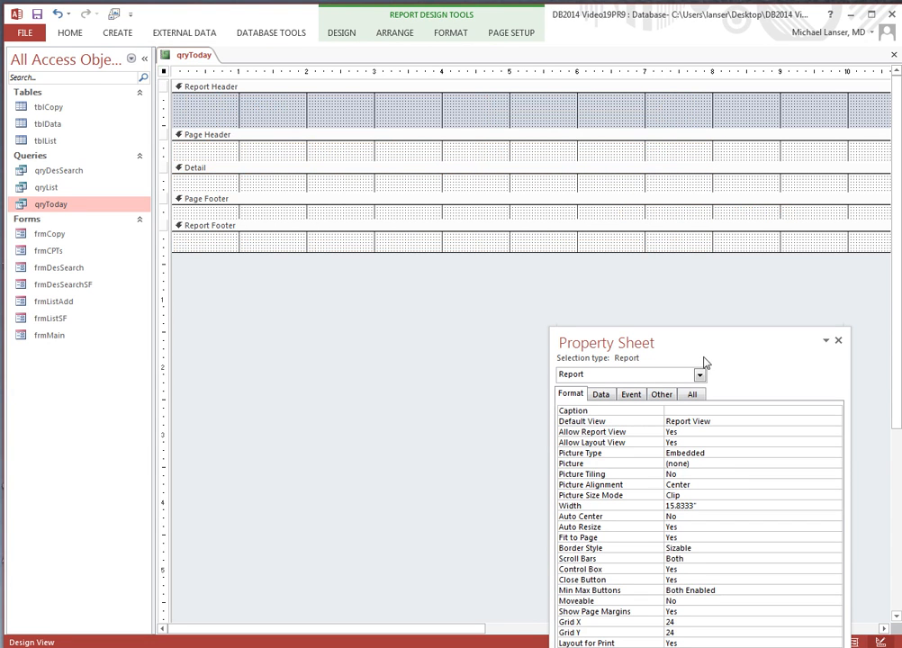
Step: Narrow the report to about 1.625" and collapse every section except the Report Header
{"action": "left_click_drag", "start_coordinate": [697, 348], "coordinate": [446, 298]}
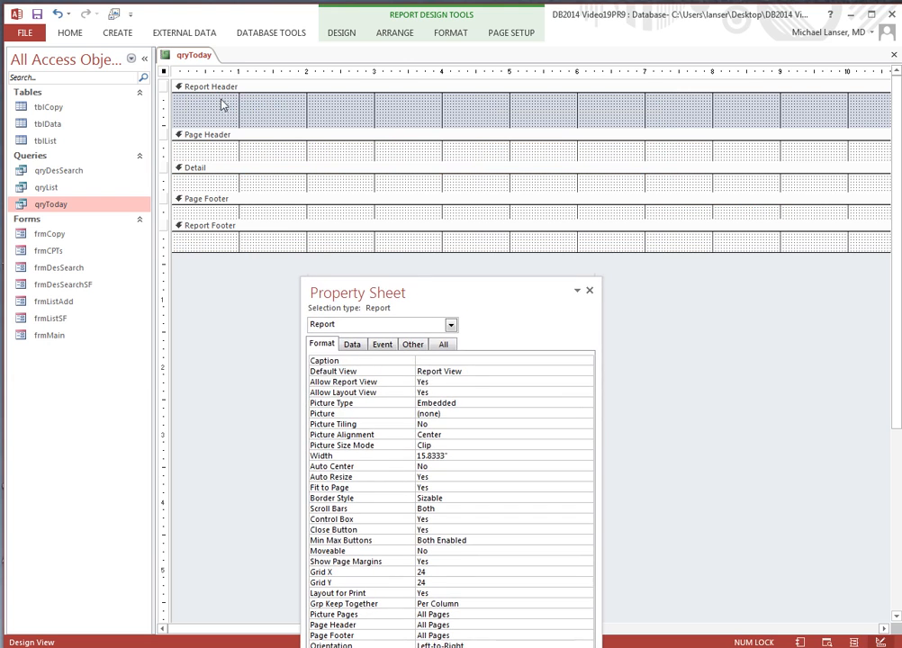
{"action": "left_click", "coordinate": [870, 629]}
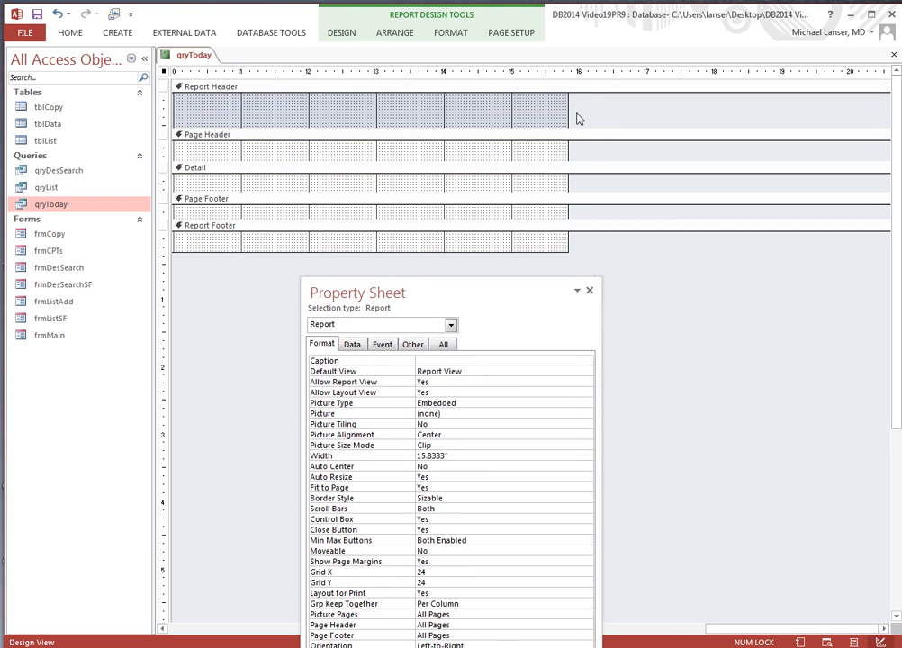
{"action": "left_click_drag", "start_coordinate": [569, 105], "coordinate": [280, 104]}
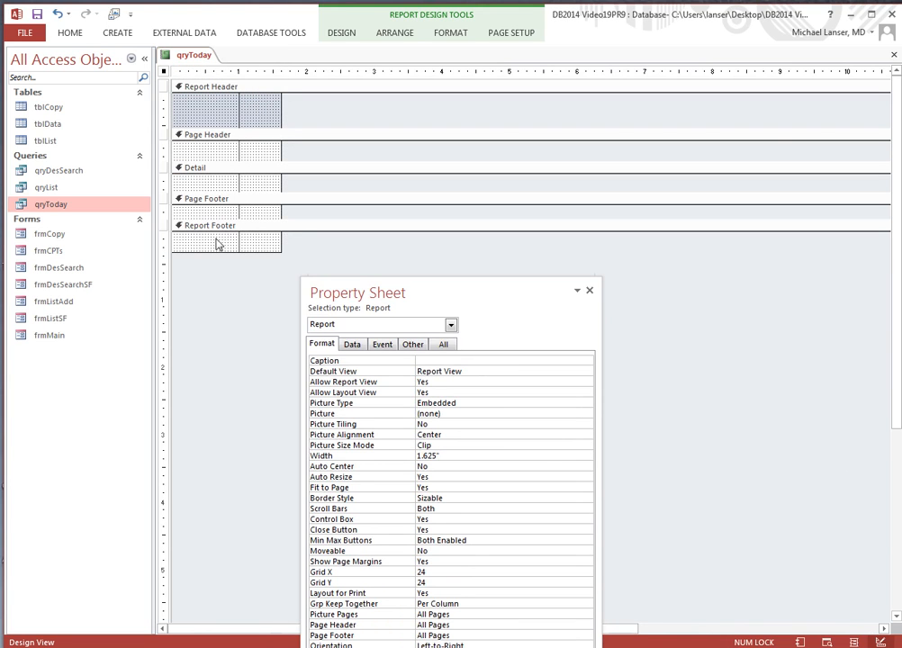
{"action": "left_click_drag", "start_coordinate": [206, 252], "coordinate": [225, 135]}
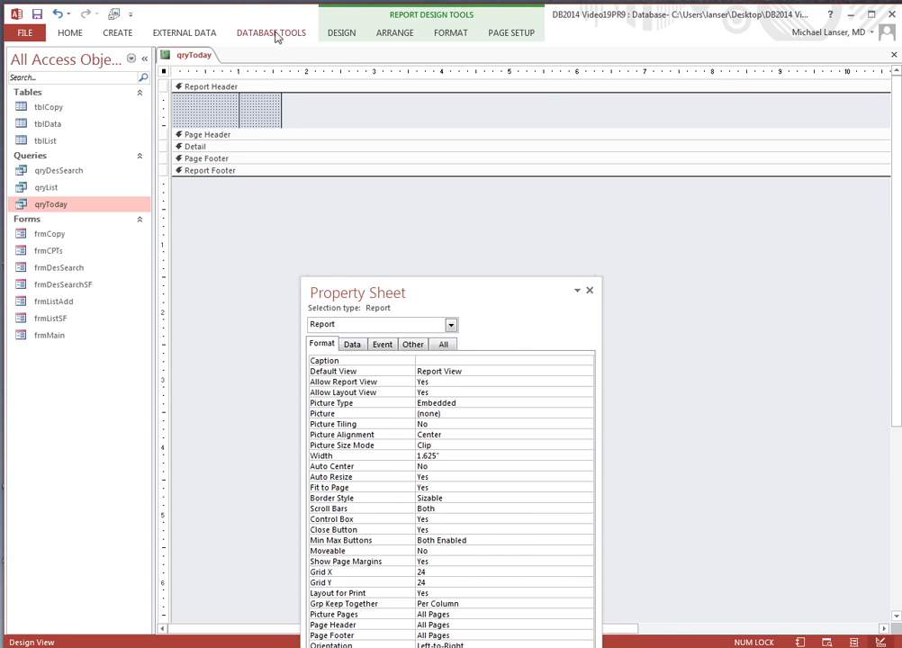
Step: Add a text box to the Report Header and delete its attached label
{"action": "left_click", "coordinate": [342, 34]}
{"action": "left_click", "coordinate": [275, 68]}
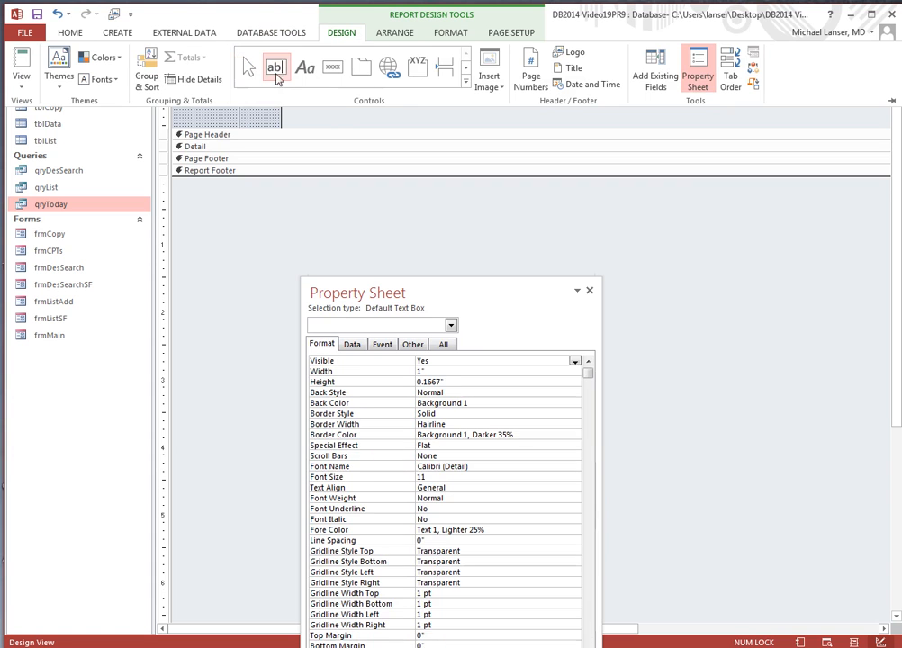
{"action": "left_click", "coordinate": [209, 106]}
{"action": "left_click", "coordinate": [191, 115]}
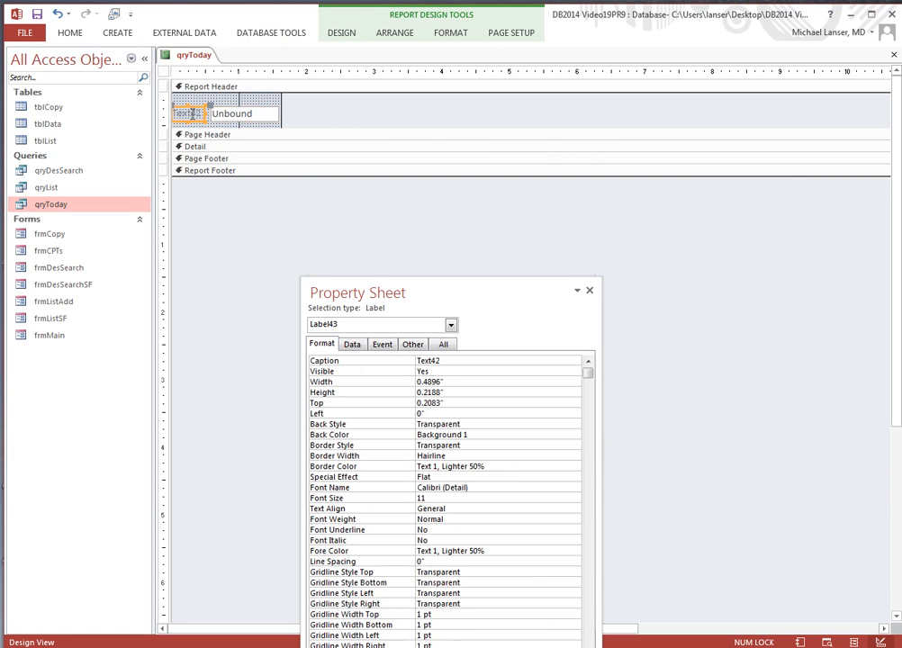
{"action": "right_click", "coordinate": [191, 115]}
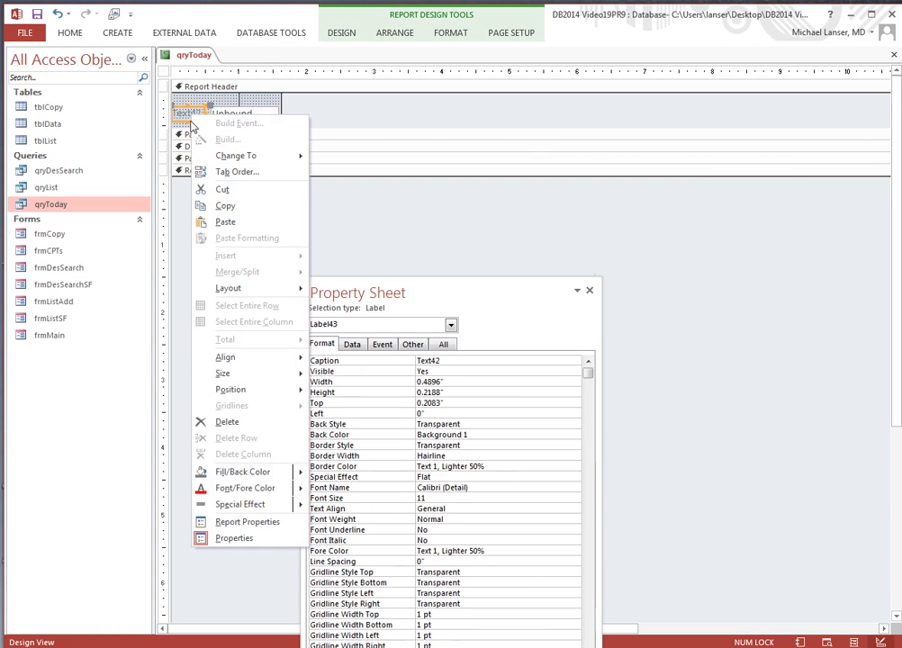
{"action": "left_click", "coordinate": [227, 424]}
Step: Move the text box to about 0.29" from the left and 0.125" from the top, and bring the Property Sheet beside it
{"action": "left_click", "coordinate": [211, 111]}
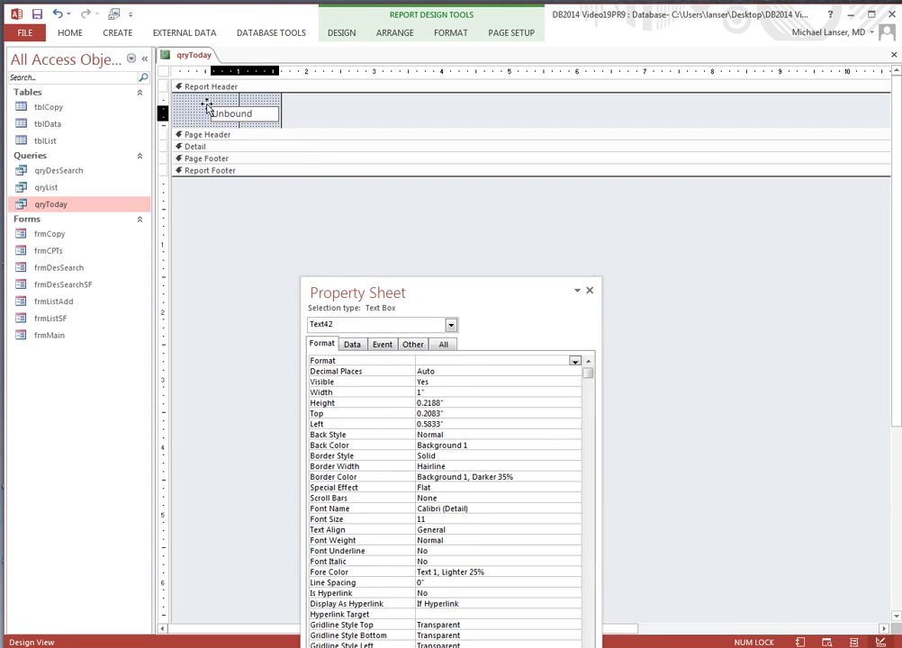
{"action": "left_click_drag", "start_coordinate": [206, 106], "coordinate": [186, 101]}
{"action": "left_click_drag", "start_coordinate": [359, 298], "coordinate": [333, 110]}
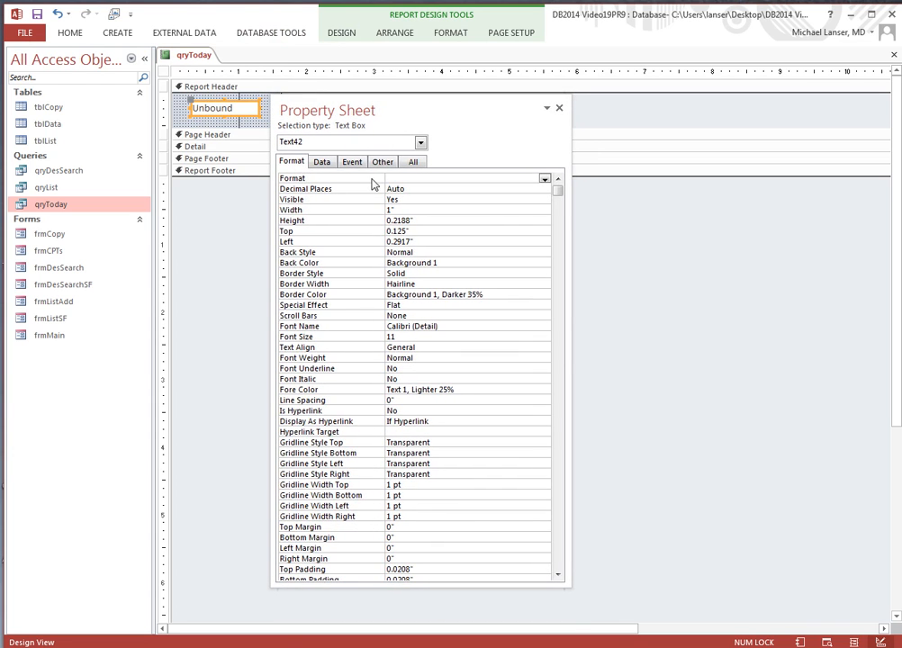
Step: Name the text box txtRVUToday
{"action": "left_click", "coordinate": [382, 161]}
{"action": "left_click", "coordinate": [358, 180]}
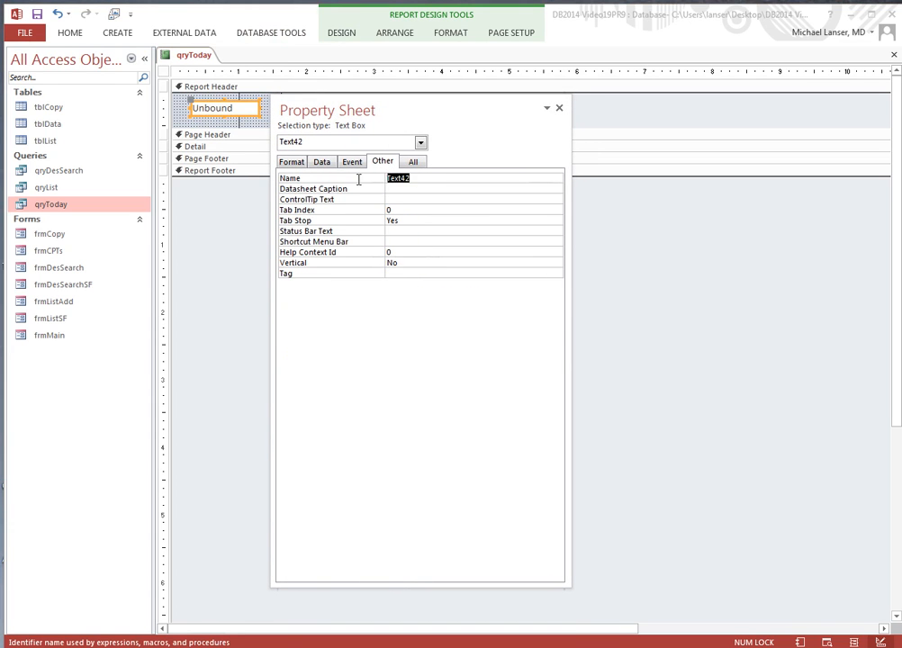
{"action": "type", "text": "txtRVUToday"}
{"action": "left_click", "coordinate": [445, 219]}
Step: Set the txtRVUToday text box's number format to Standard
{"action": "left_click", "coordinate": [291, 161]}
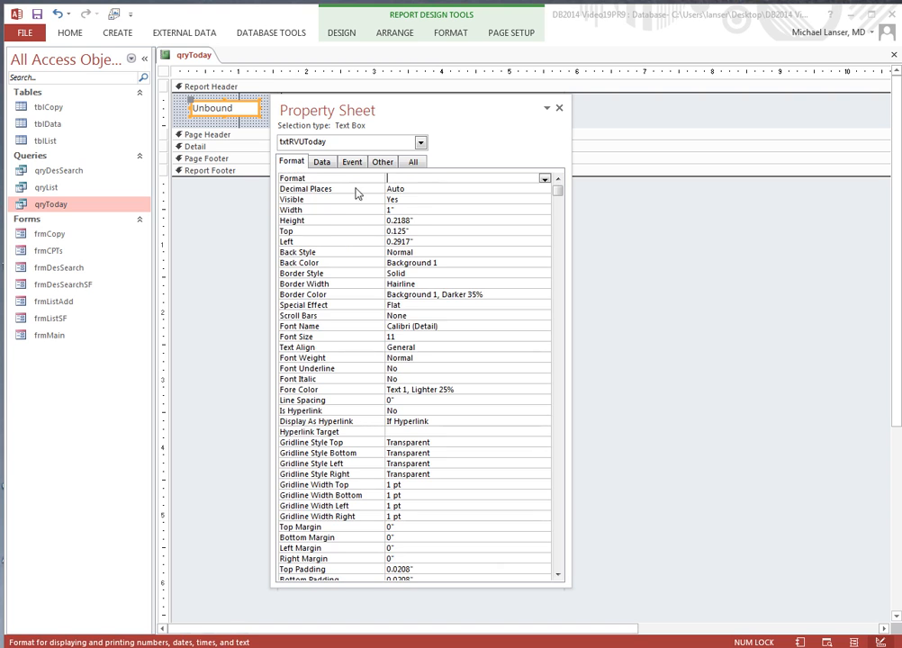
{"action": "left_click", "coordinate": [549, 181]}
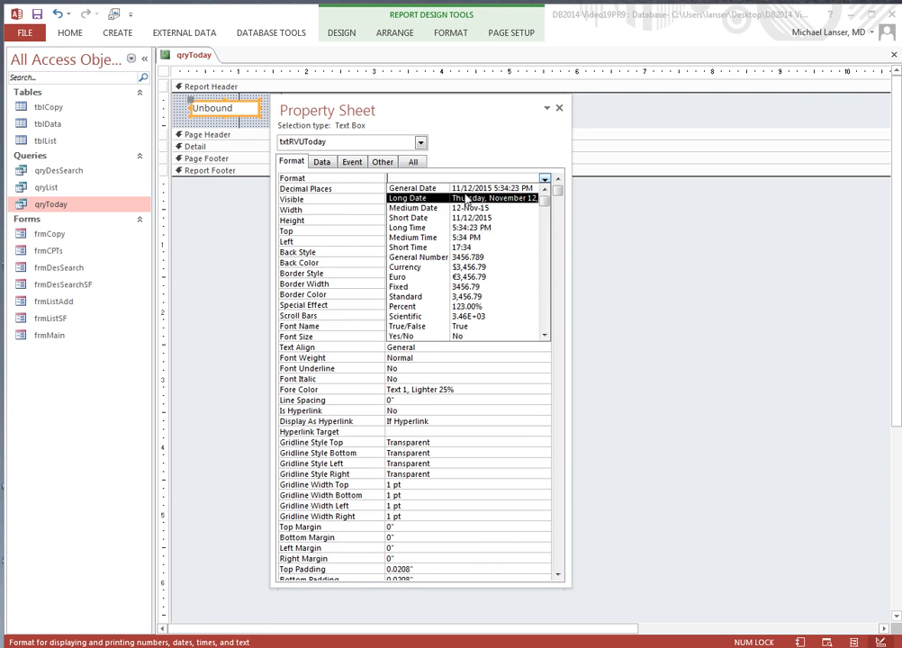
{"action": "left_click", "coordinate": [463, 297]}
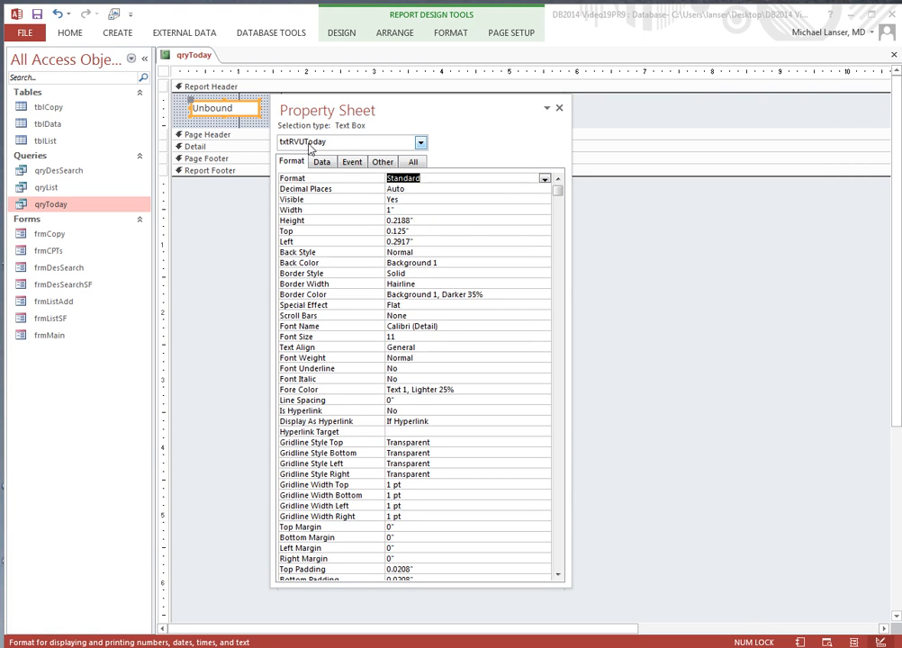
Step: Set the text box's back style to Transparent, and pick the Background 2 theme color as its back color
{"action": "left_click", "coordinate": [415, 253]}
{"action": "left_click", "coordinate": [544, 253]}
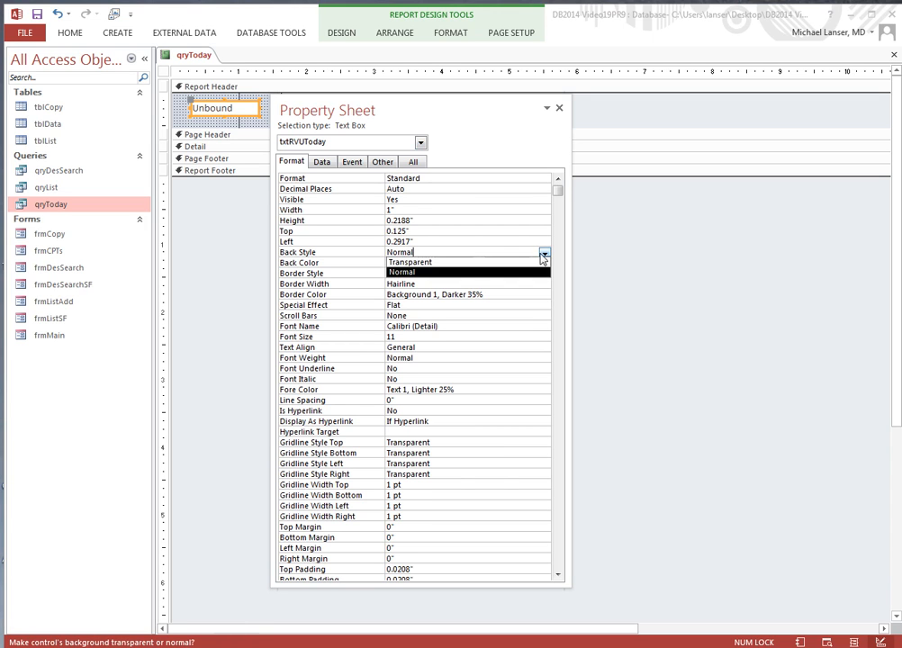
{"action": "left_click", "coordinate": [482, 262]}
{"action": "left_click", "coordinate": [461, 262]}
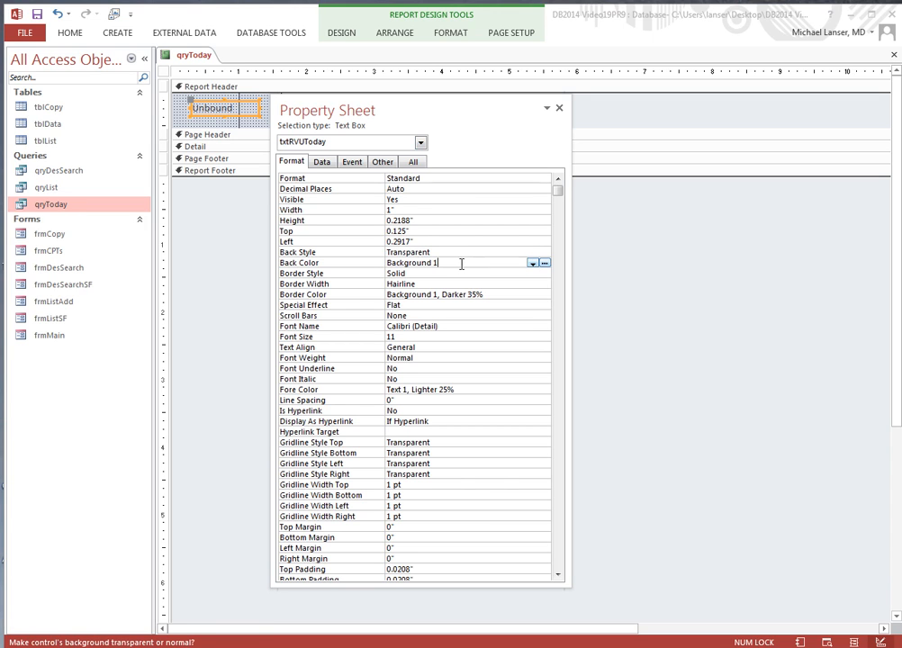
{"action": "left_click", "coordinate": [533, 262]}
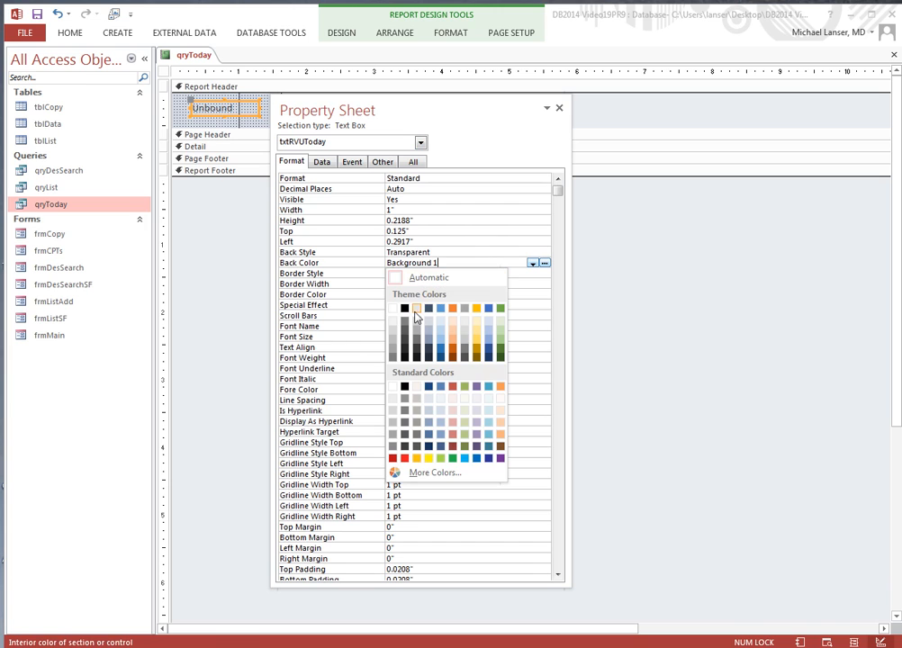
{"action": "left_click", "coordinate": [416, 309]}
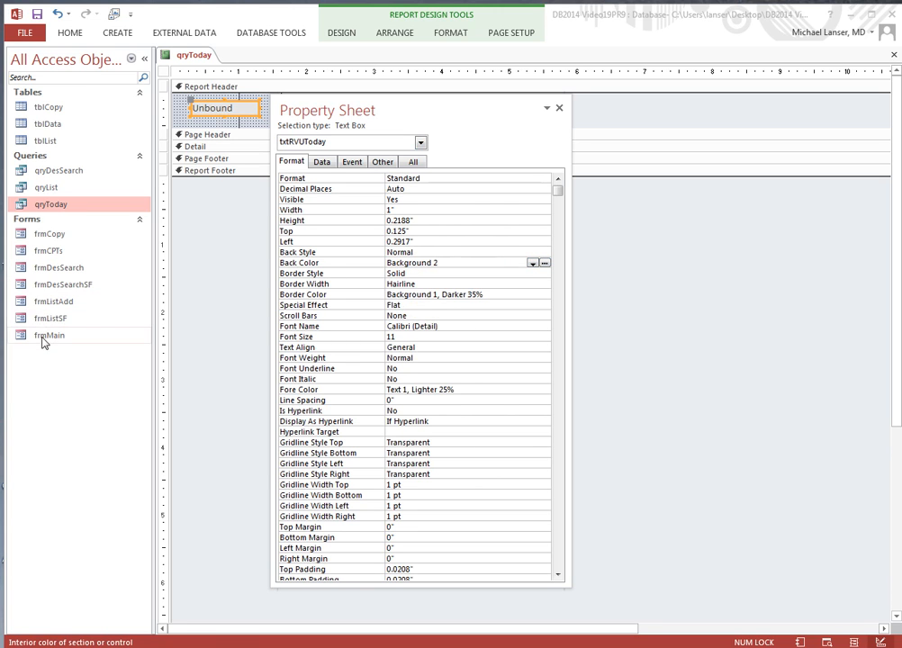
Step: Set the text box's border style to Transparent, and pick the Background 2 theme color as its border color
{"action": "left_click", "coordinate": [433, 273]}
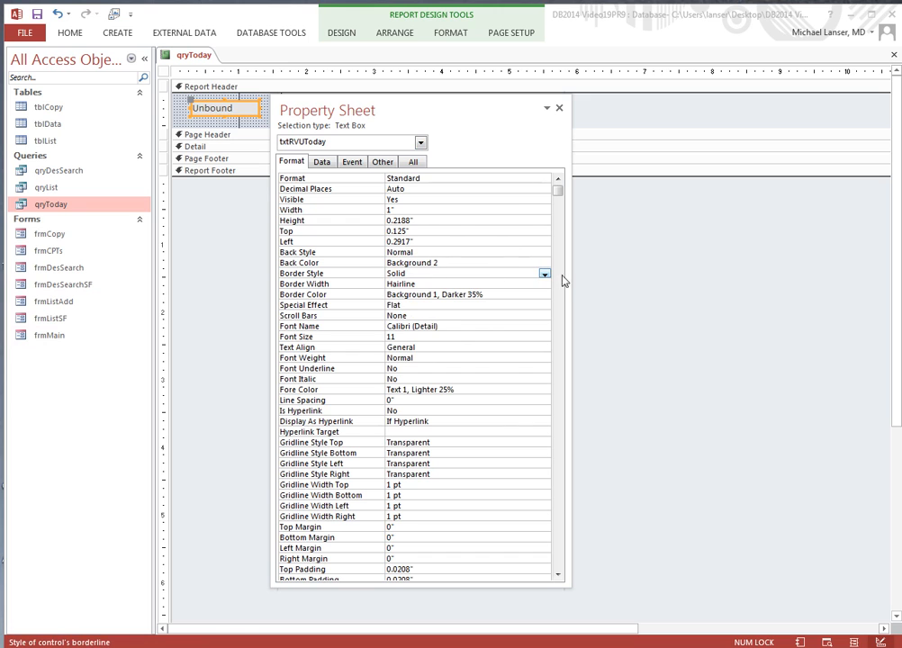
{"action": "left_click", "coordinate": [544, 273]}
{"action": "left_click", "coordinate": [441, 284]}
{"action": "left_click", "coordinate": [491, 295]}
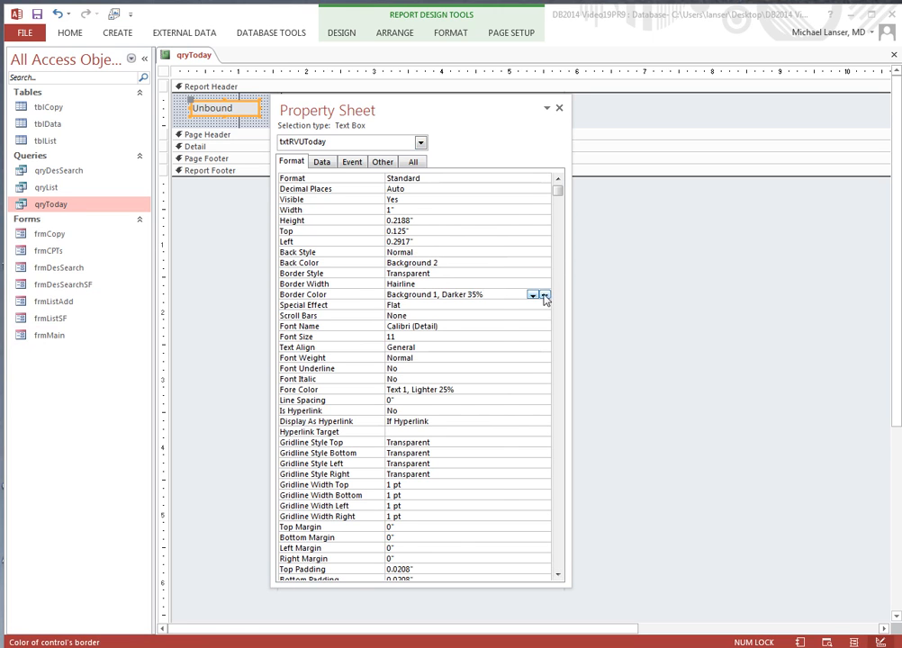
{"action": "left_click", "coordinate": [534, 295]}
{"action": "left_click", "coordinate": [416, 340]}
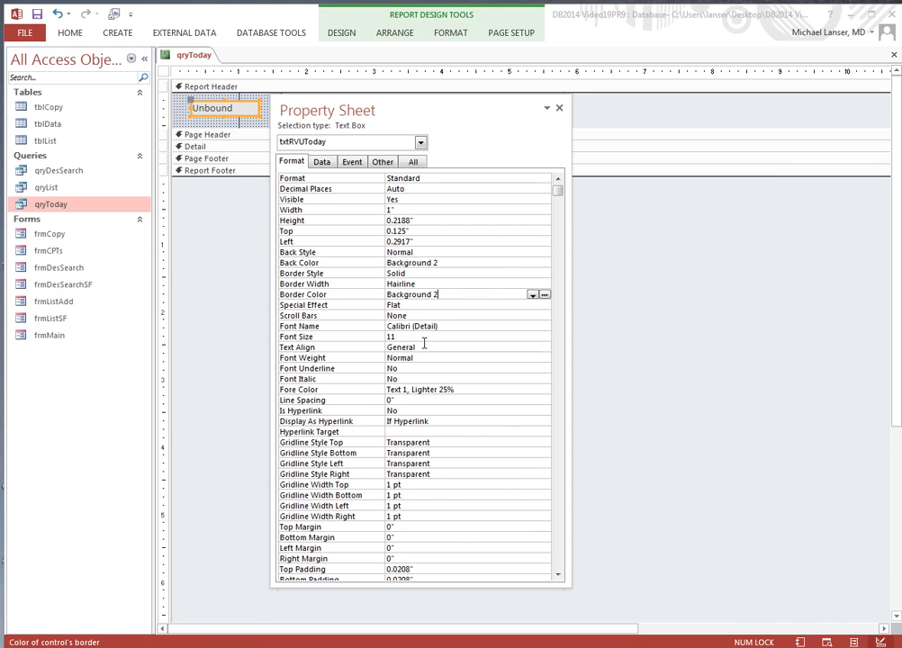
Step: Center the text in the text box and set its fore color to Text 1
{"action": "left_click", "coordinate": [424, 344]}
{"action": "left_click", "coordinate": [544, 349]}
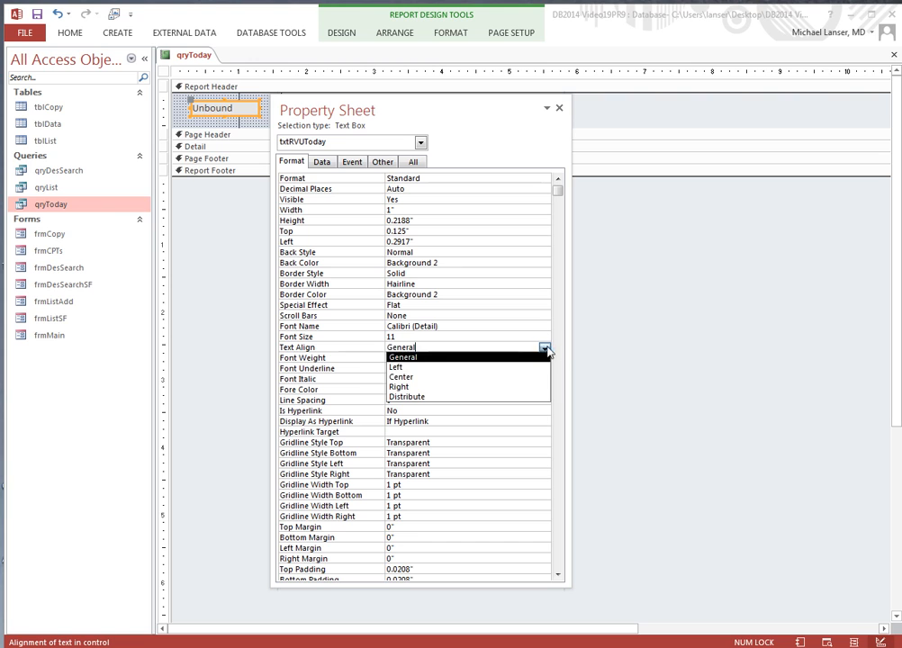
{"action": "left_click", "coordinate": [416, 379]}
{"action": "left_click", "coordinate": [427, 358]}
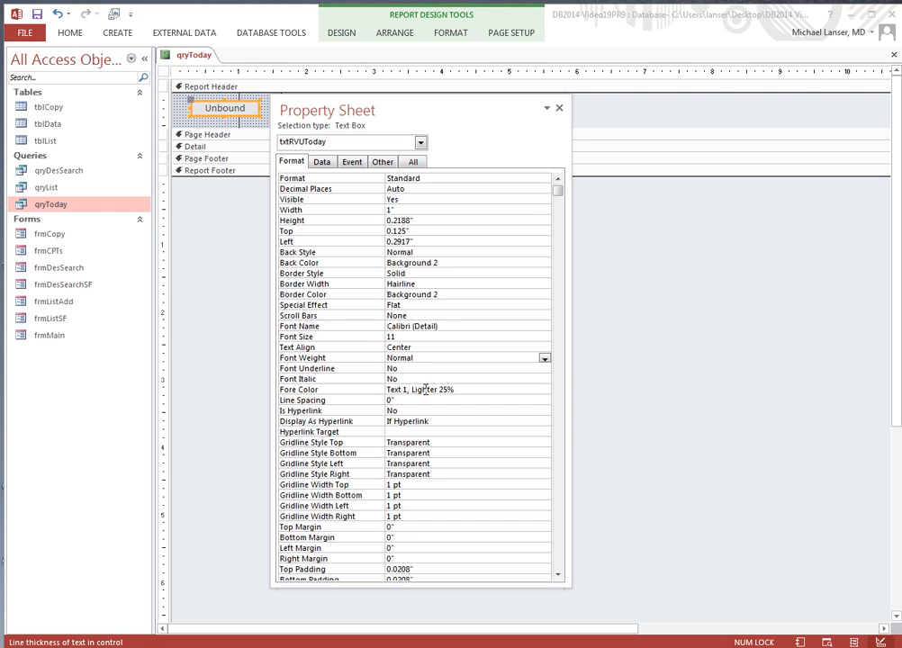
{"action": "left_click", "coordinate": [469, 393]}
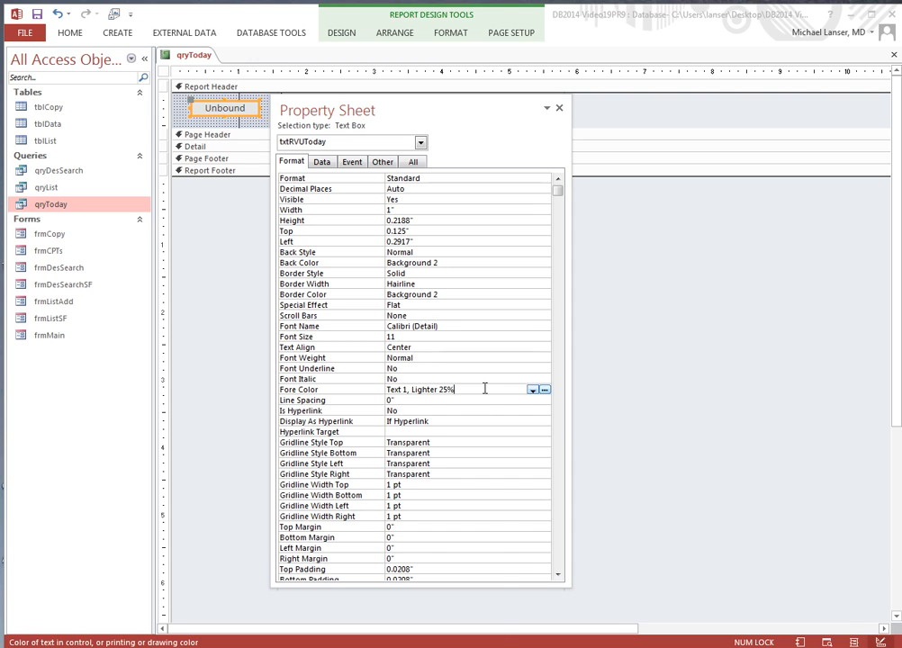
{"action": "left_click", "coordinate": [533, 391]}
{"action": "left_click", "coordinate": [397, 407]}
Step: Save the report under the name rptRVUToday
{"action": "right_click", "coordinate": [194, 53]}
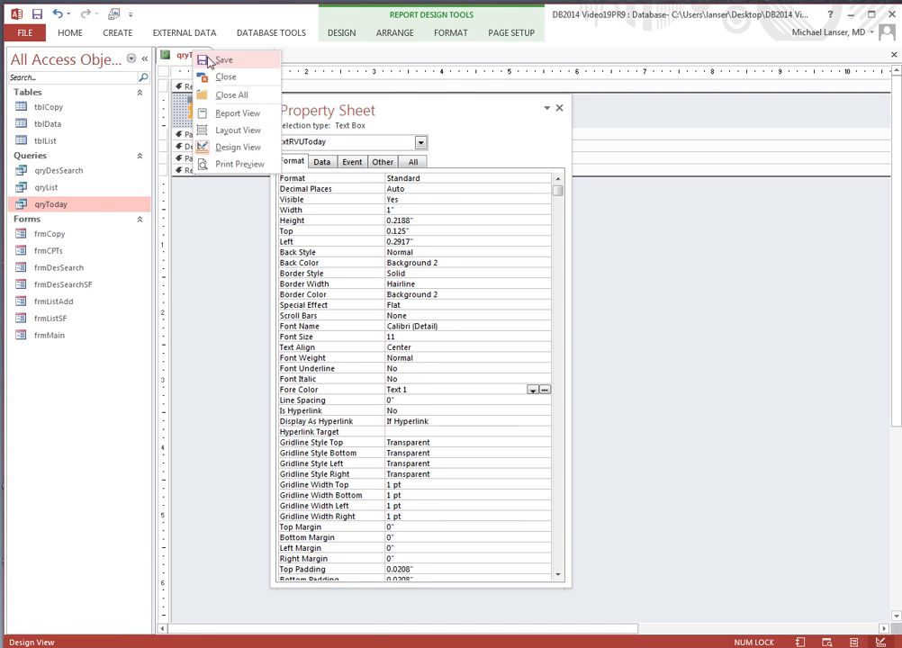
{"action": "left_click", "coordinate": [212, 62]}
{"action": "left_click", "coordinate": [377, 236]}
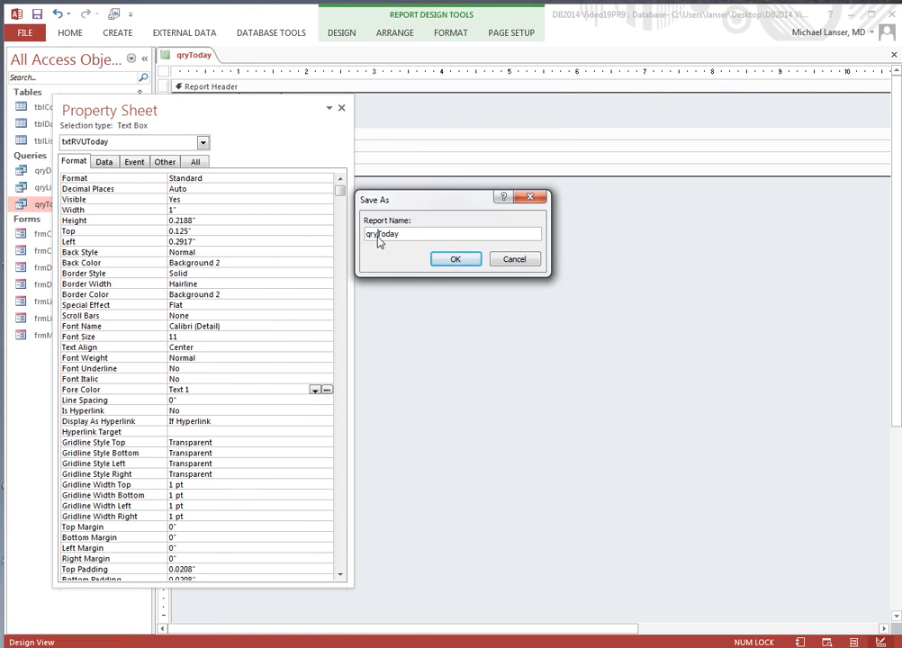
{"action": "left_click_drag", "start_coordinate": [378, 234], "coordinate": [346, 238]}
{"action": "type", "text": "rptRVU"}
{"action": "left_click", "coordinate": [456, 259]}
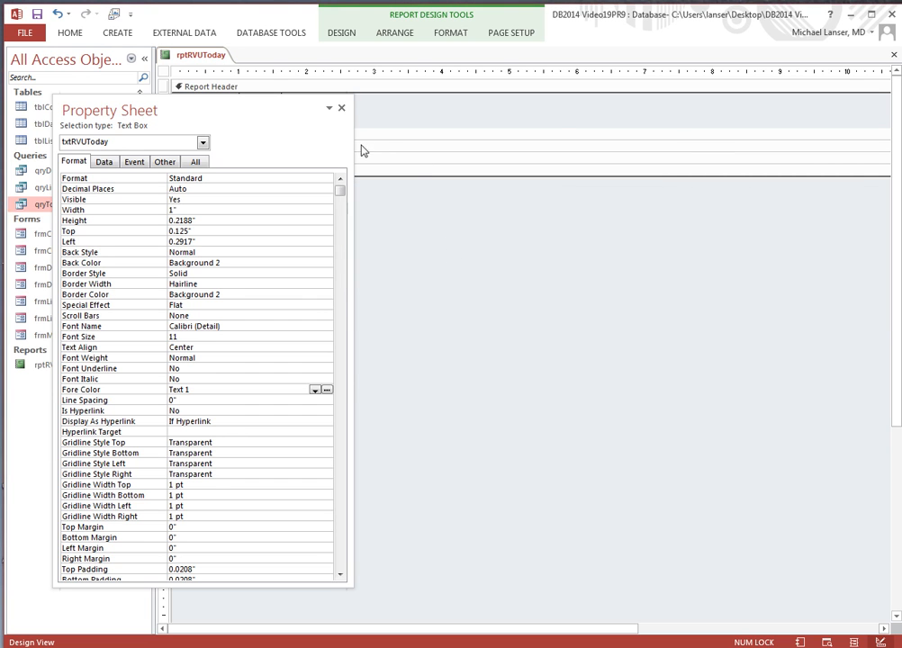
Step: Move the Property Sheet off the report header and set the Detail section's back color to Background 2
{"action": "left_click_drag", "start_coordinate": [161, 96], "coordinate": [355, 115]}
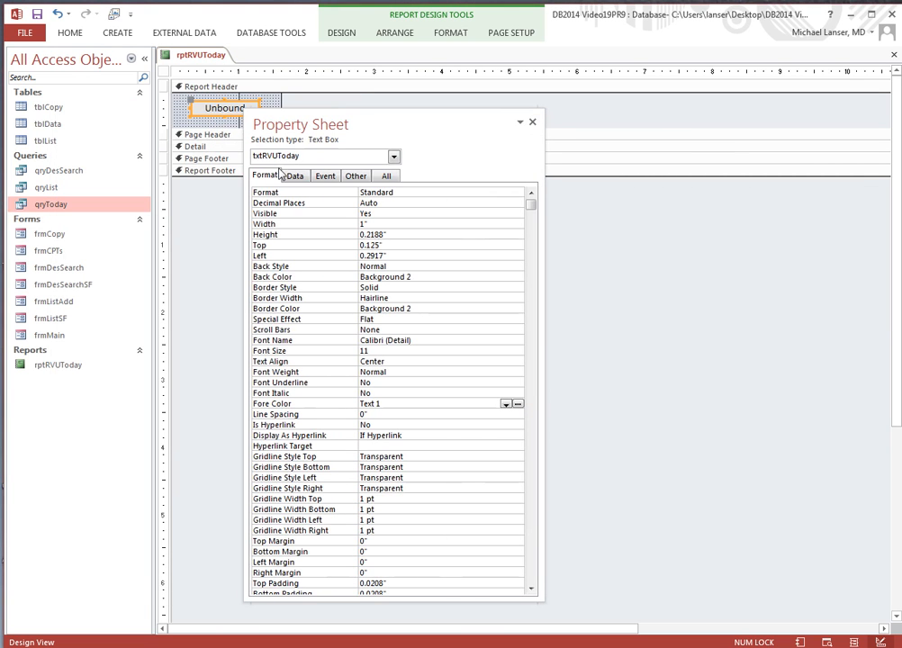
{"action": "left_click", "coordinate": [394, 157]}
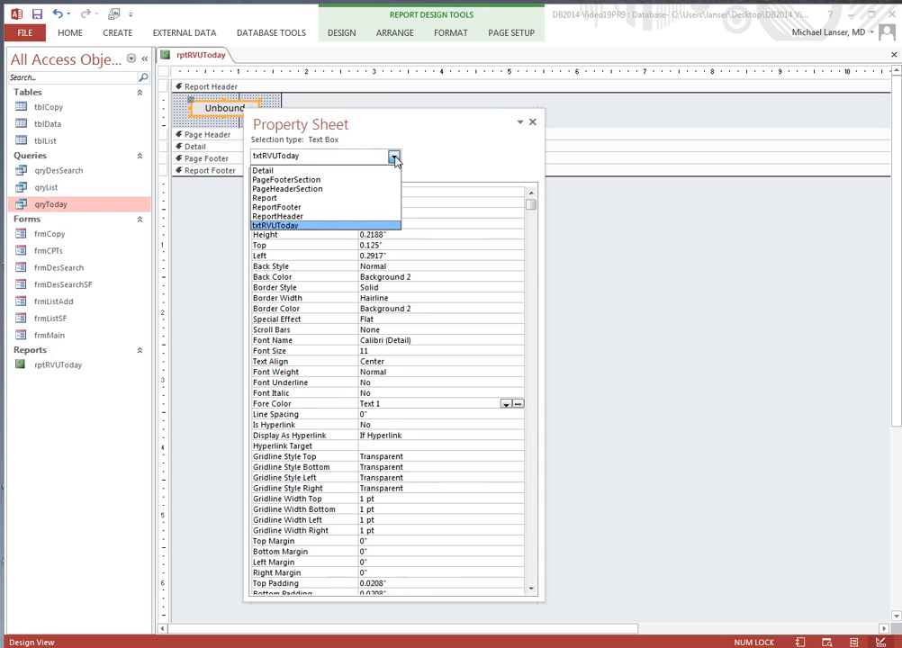
{"action": "left_click", "coordinate": [300, 171]}
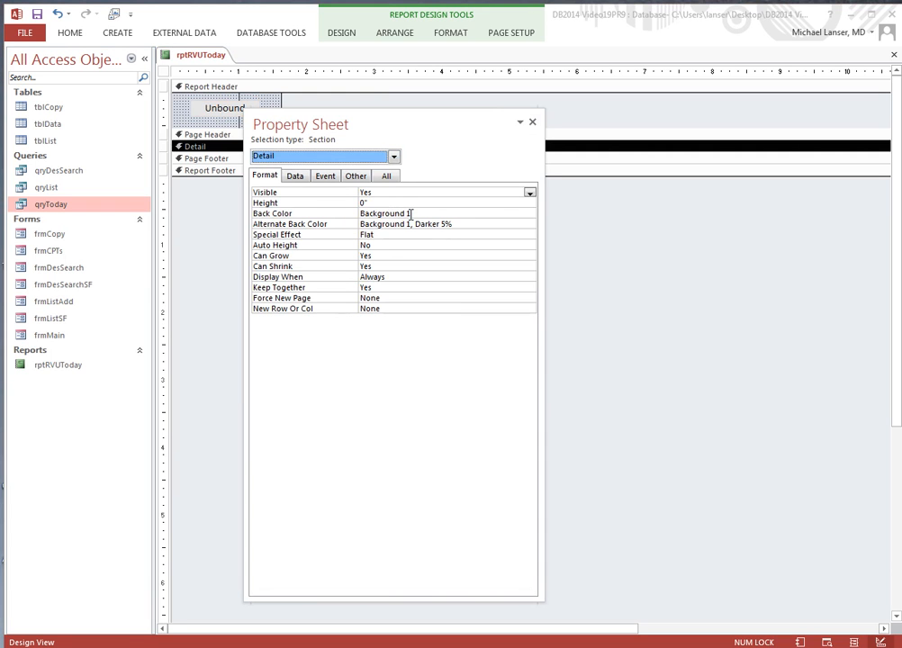
{"action": "left_click", "coordinate": [410, 214]}
{"action": "left_click", "coordinate": [518, 213]}
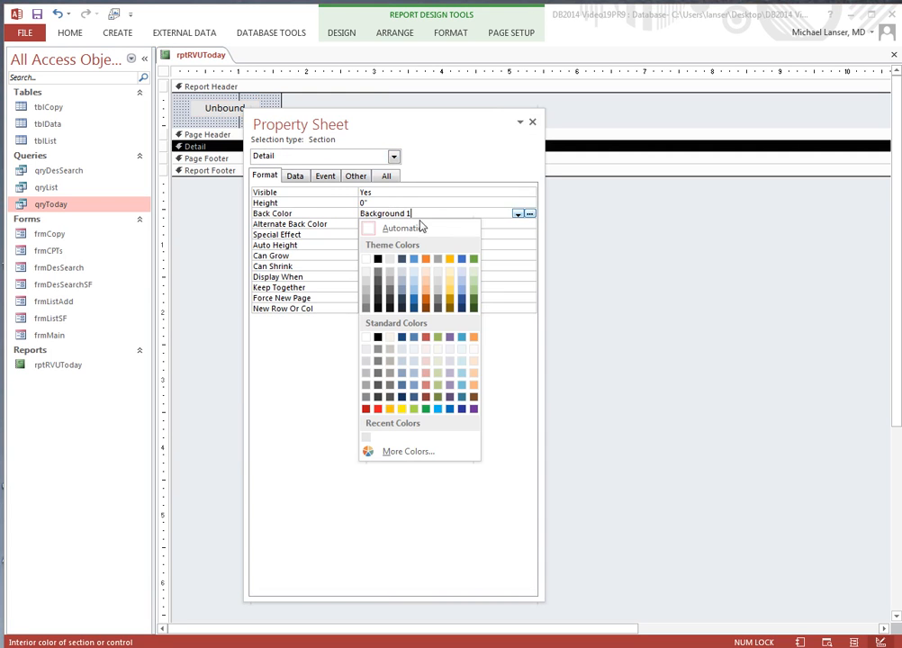
{"action": "left_click", "coordinate": [390, 259]}
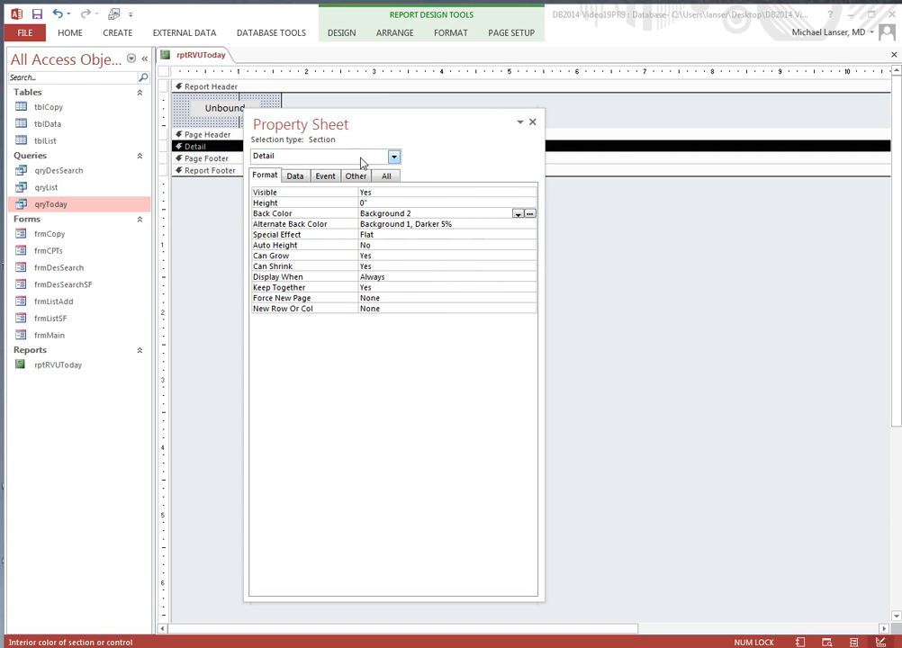
Step: Set the back color of the Page Footer and Page Header sections to Background 2
{"action": "left_click", "coordinate": [393, 156]}
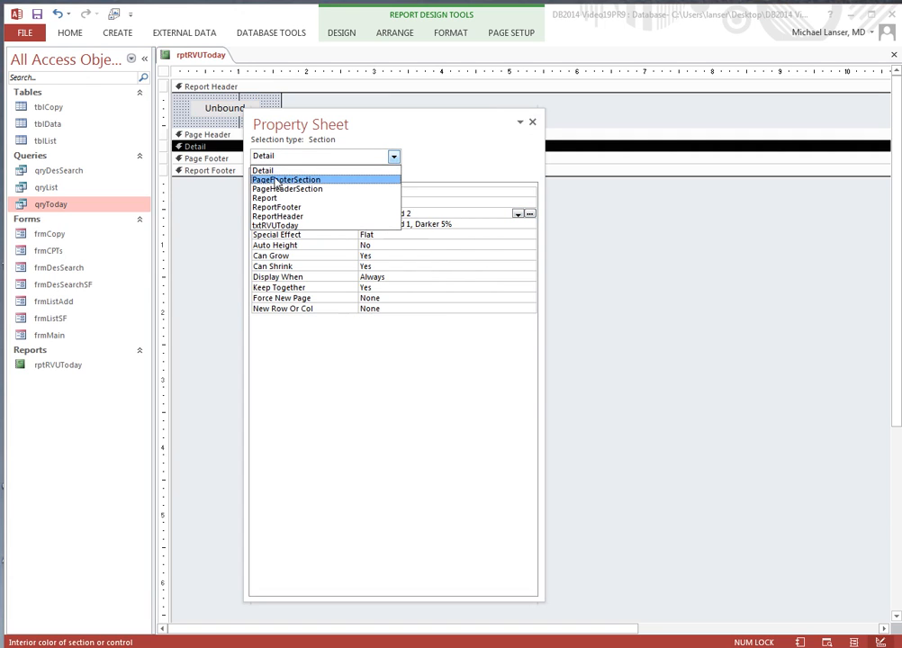
{"action": "left_click", "coordinate": [270, 181]}
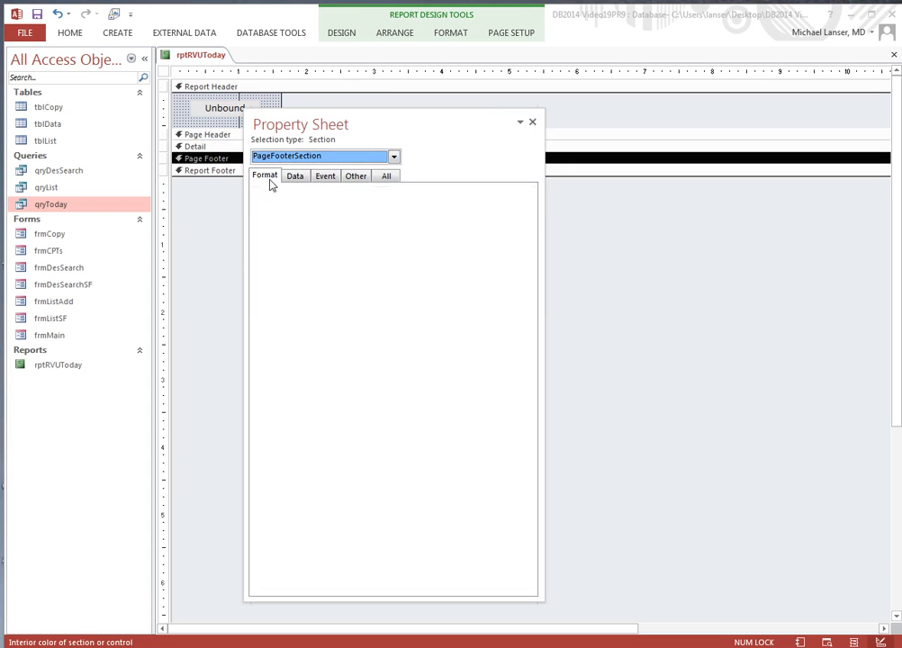
{"action": "left_click", "coordinate": [518, 215]}
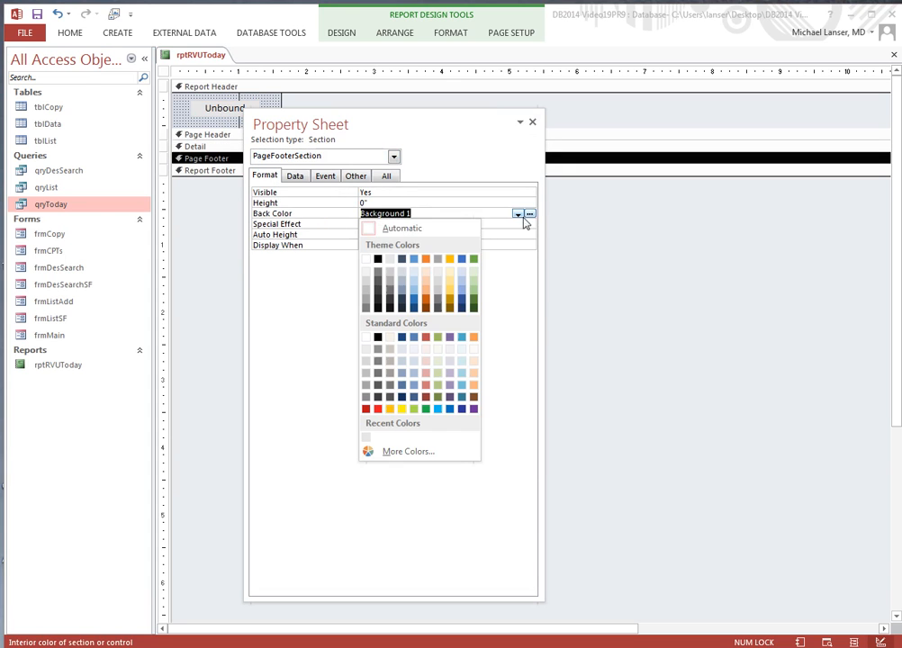
{"action": "left_click", "coordinate": [391, 260]}
{"action": "left_click", "coordinate": [394, 156]}
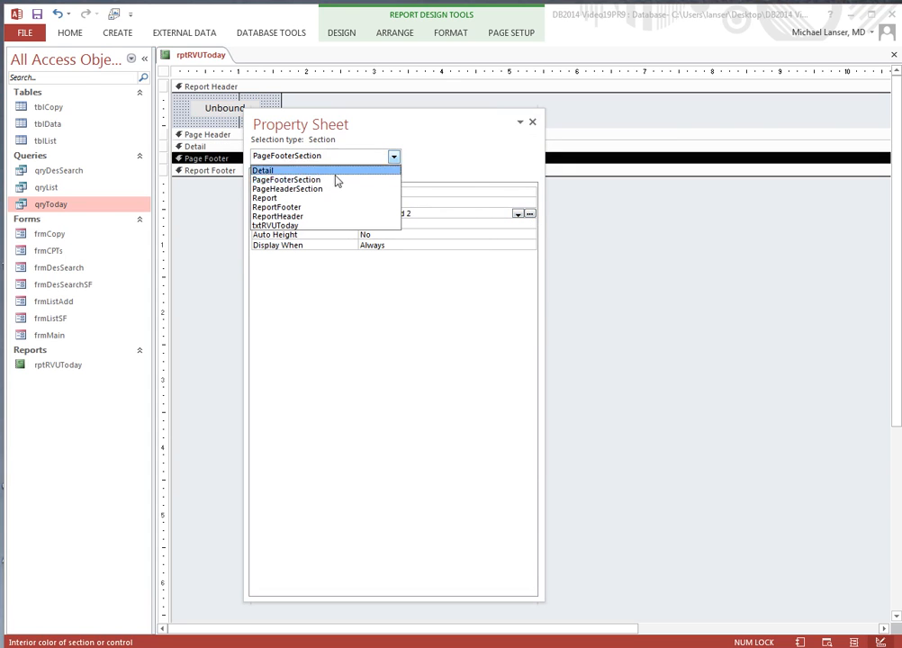
{"action": "left_click", "coordinate": [315, 189]}
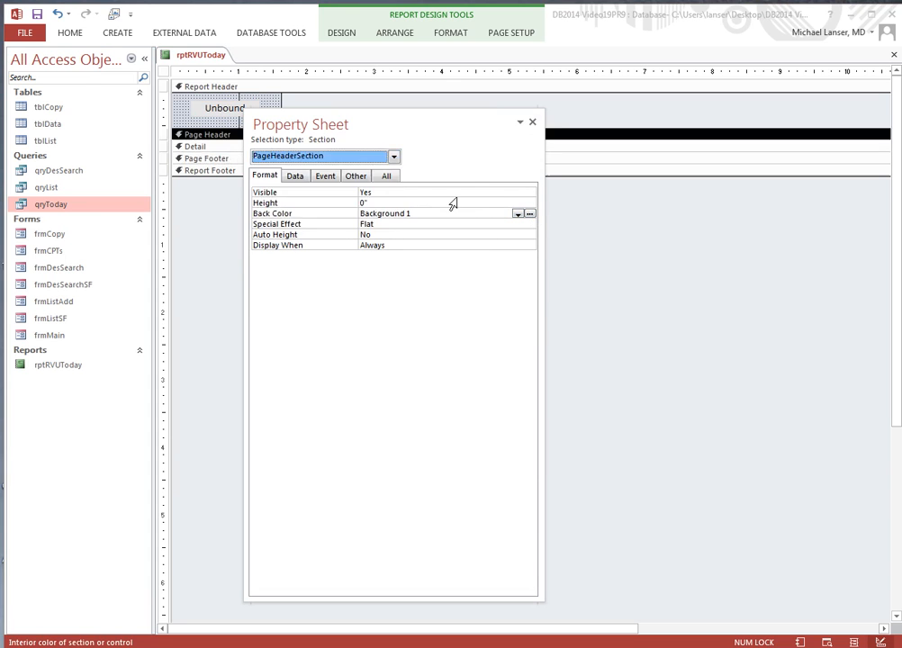
{"action": "left_click", "coordinate": [531, 216]}
{"action": "left_click", "coordinate": [392, 262]}
Step: For the report itself, set Scroll Bars to Neither and Control Box to No
{"action": "left_click", "coordinate": [394, 156]}
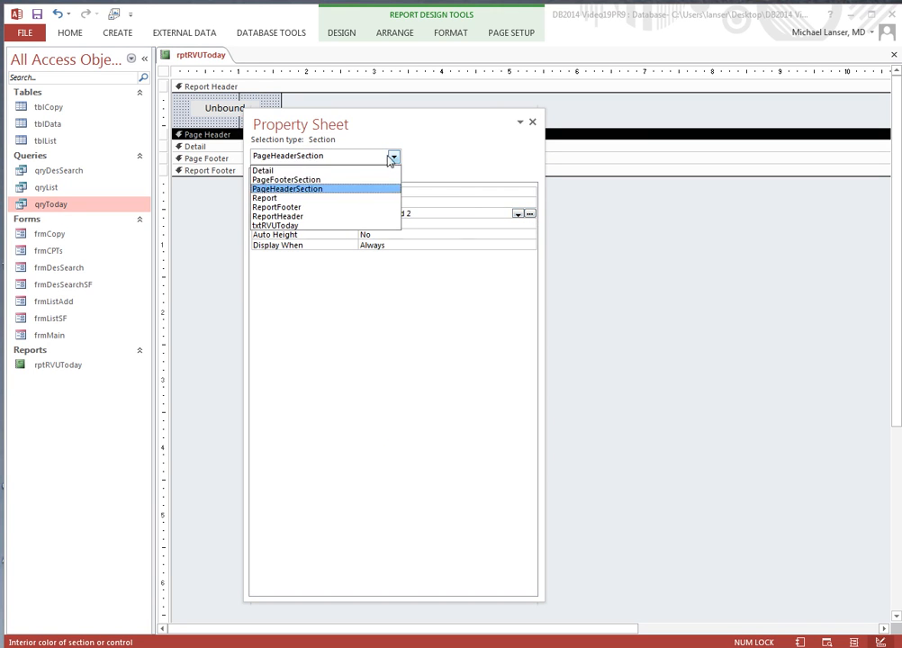
{"action": "left_click", "coordinate": [315, 199]}
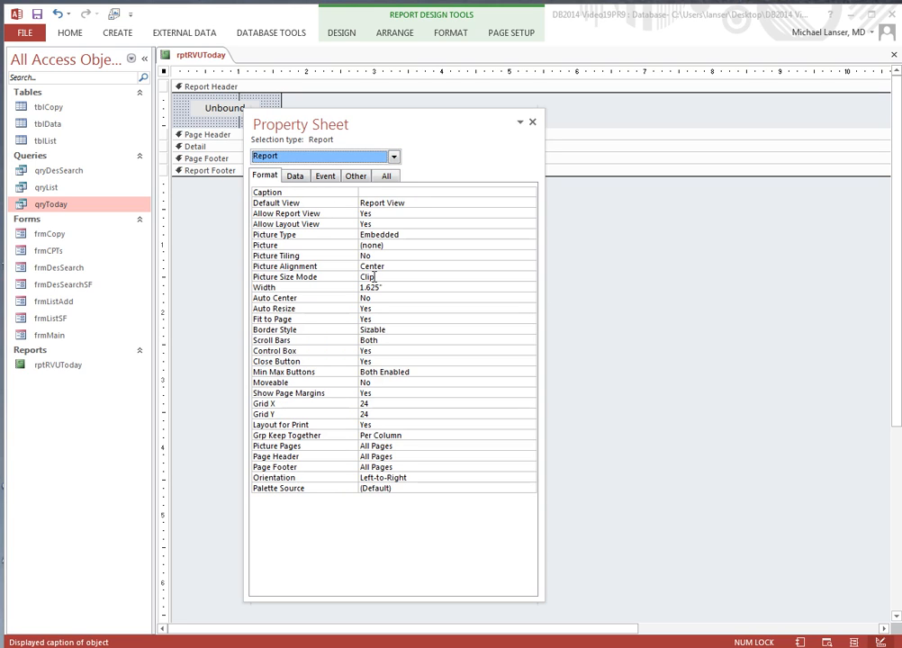
{"action": "left_click", "coordinate": [379, 340]}
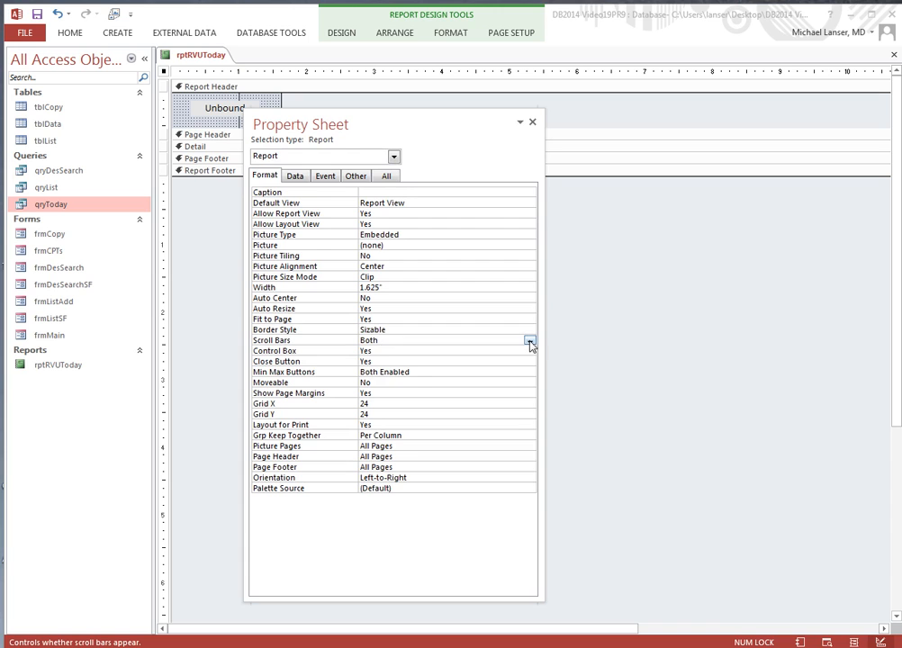
{"action": "left_click", "coordinate": [529, 342]}
{"action": "left_click", "coordinate": [392, 350]}
{"action": "left_click", "coordinate": [401, 351]}
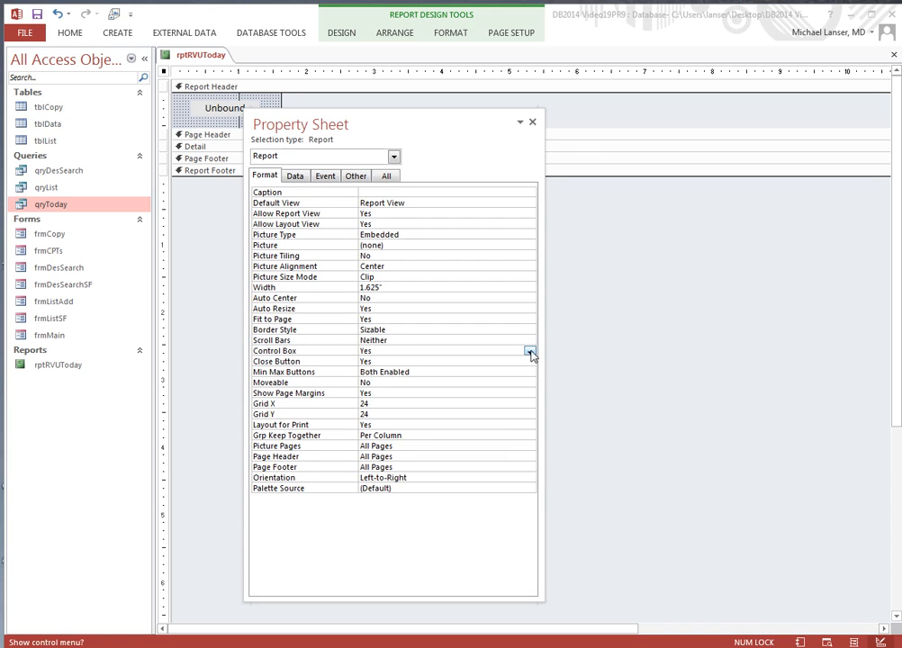
{"action": "left_click", "coordinate": [530, 352]}
{"action": "left_click", "coordinate": [410, 371]}
Step: Set the report's Close Button to No and its Min Max Buttons to None
{"action": "left_click", "coordinate": [409, 363]}
{"action": "left_click", "coordinate": [530, 361]}
{"action": "left_click", "coordinate": [464, 381]}
{"action": "left_click", "coordinate": [501, 371]}
{"action": "left_click", "coordinate": [531, 372]}
{"action": "left_click", "coordinate": [404, 382]}
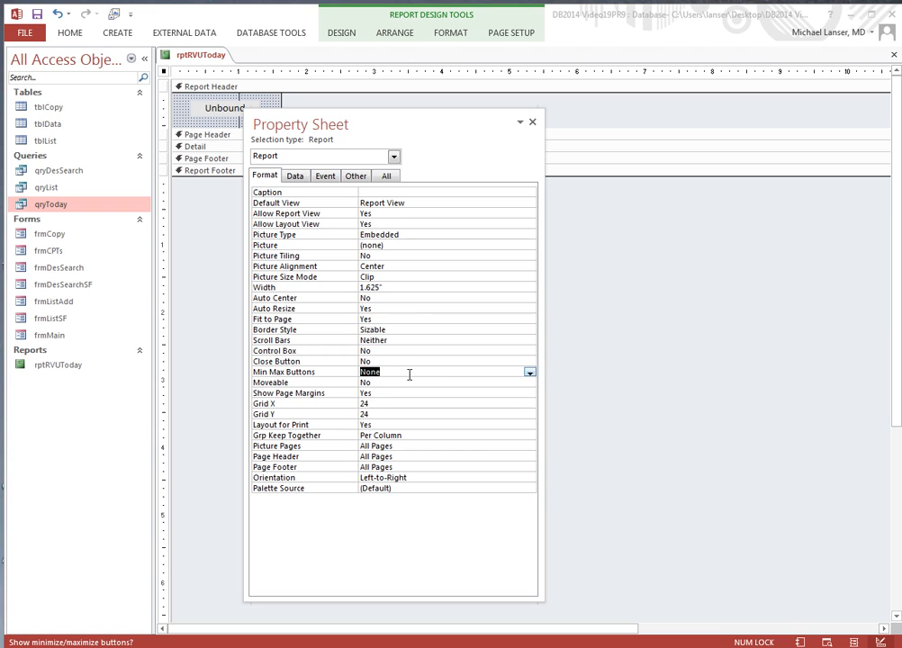
Step: Set the Report Footer section's back color to Background 2
{"action": "left_click", "coordinate": [393, 157]}
{"action": "left_click", "coordinate": [313, 208]}
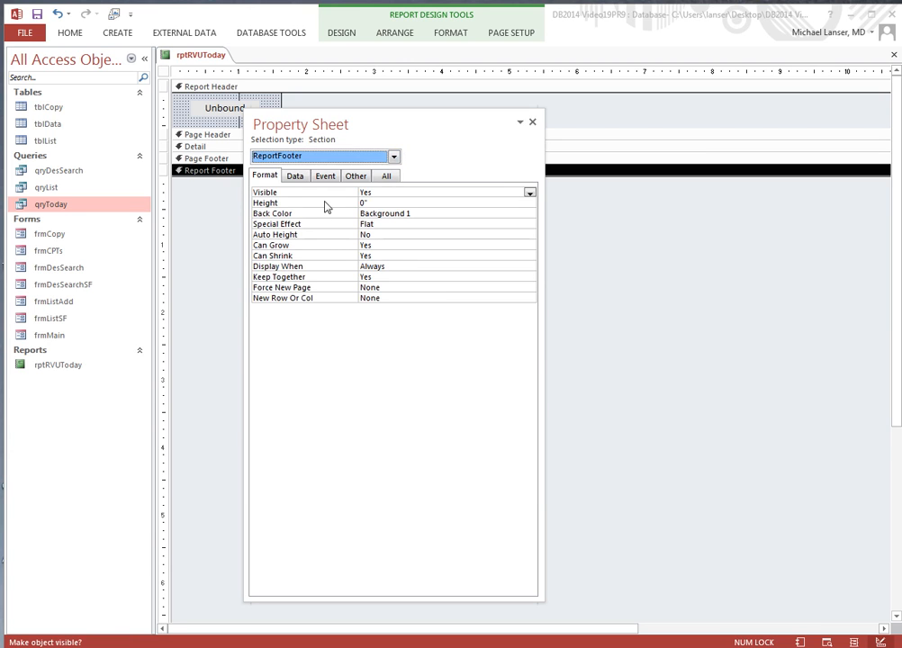
{"action": "left_click", "coordinate": [411, 214]}
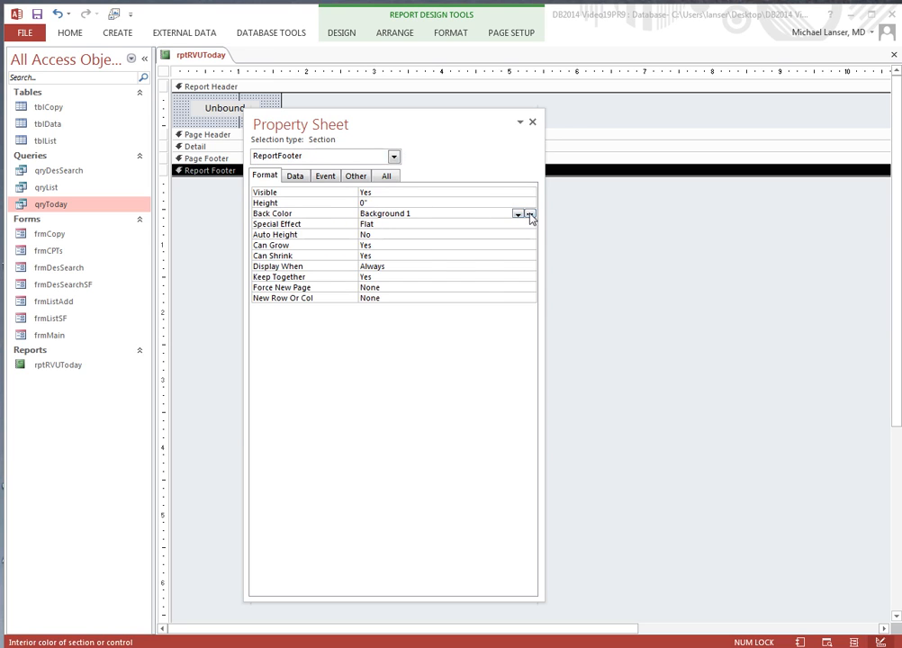
{"action": "left_click", "coordinate": [517, 215]}
{"action": "left_click", "coordinate": [394, 259]}
Step: Set the back color of the Report Header section to Background 2
{"action": "left_click", "coordinate": [394, 157]}
{"action": "left_click", "coordinate": [307, 217]}
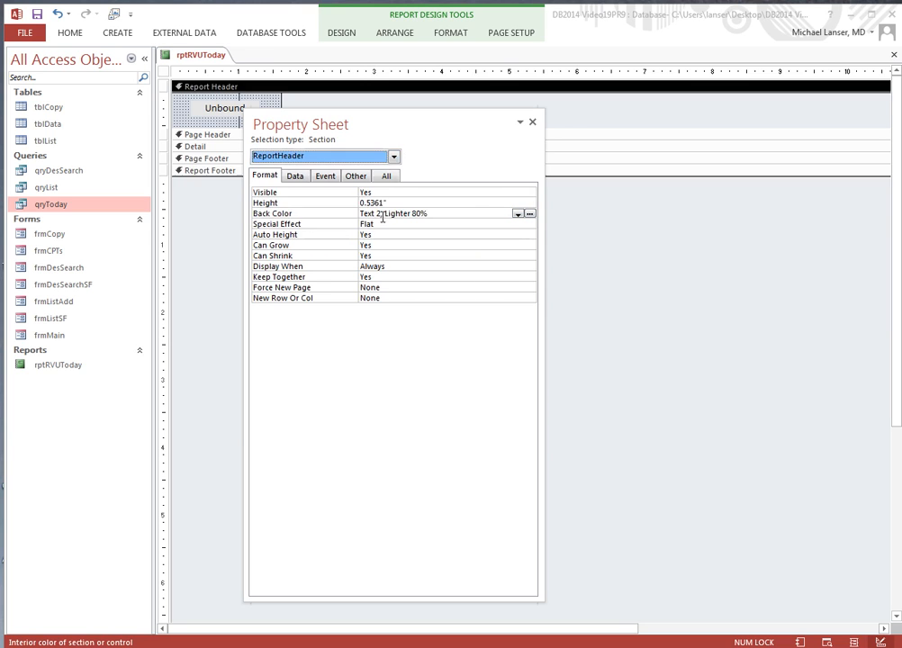
{"action": "left_click", "coordinate": [518, 214]}
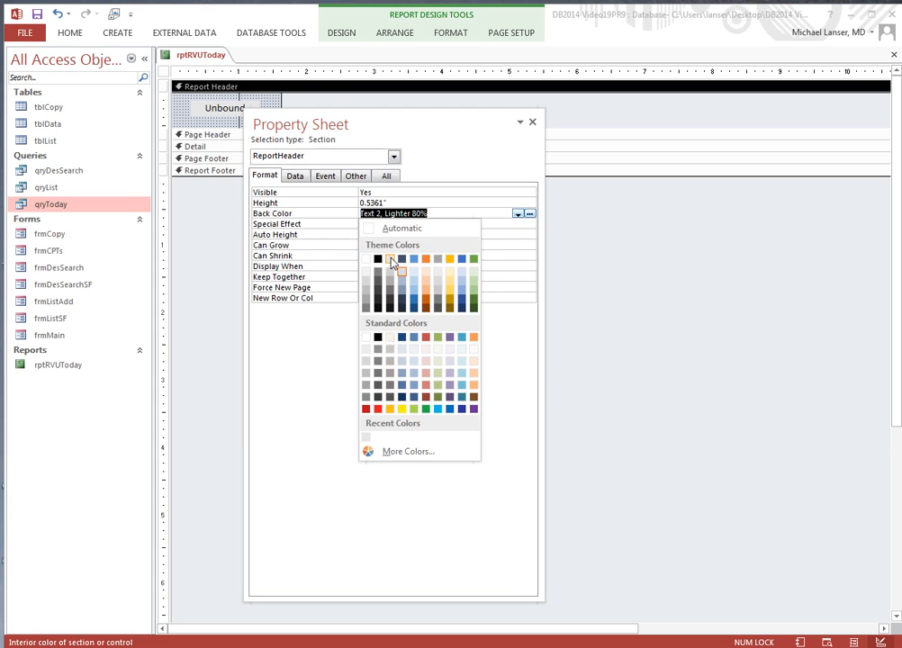
{"action": "left_click", "coordinate": [394, 258]}
Step: Set the txtRVUToday text box's border style to Transparent and save the report
{"action": "left_click", "coordinate": [394, 157]}
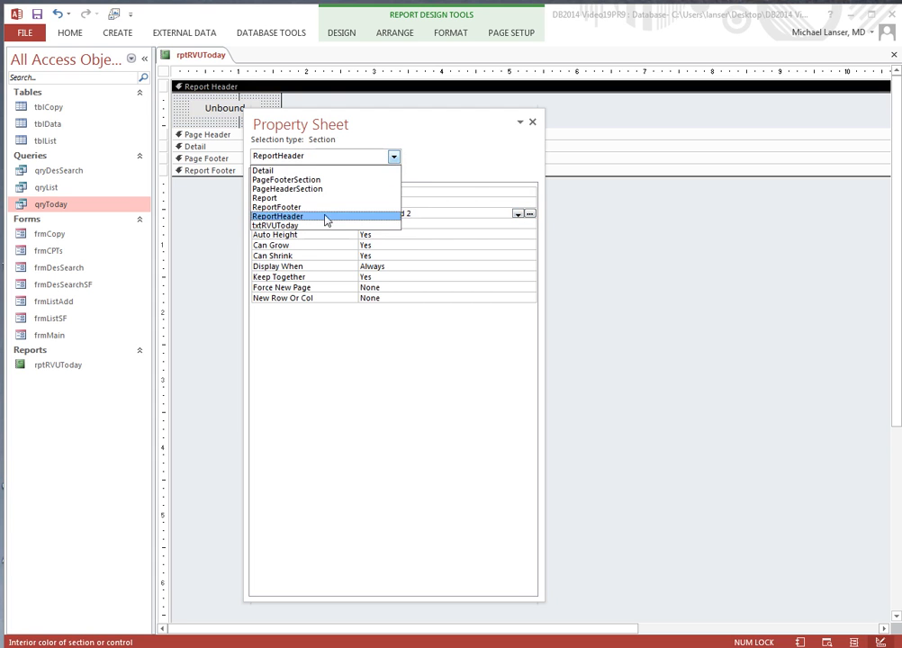
{"action": "left_click", "coordinate": [324, 226]}
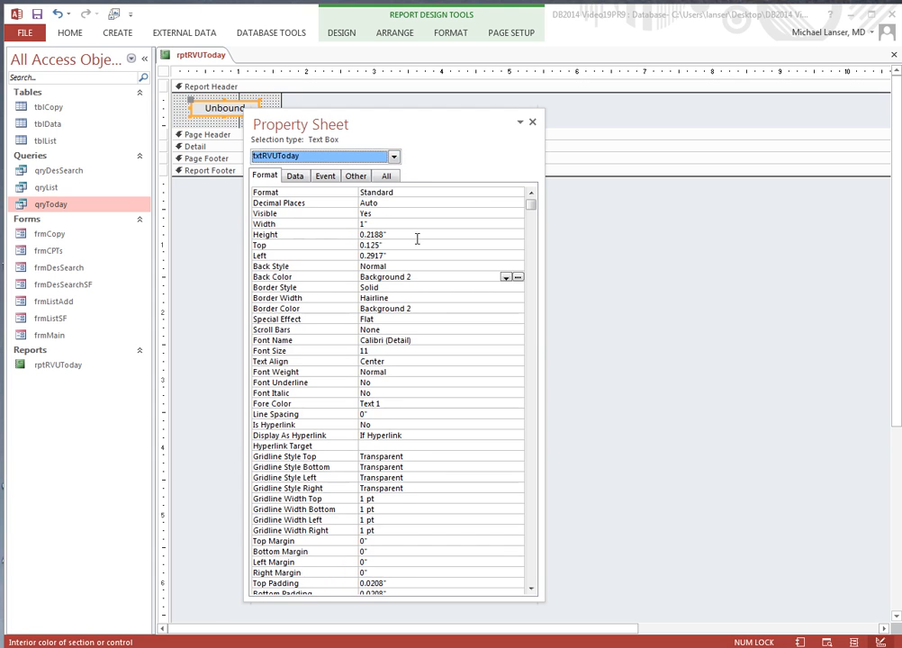
{"action": "left_click", "coordinate": [404, 287]}
{"action": "left_click", "coordinate": [518, 288]}
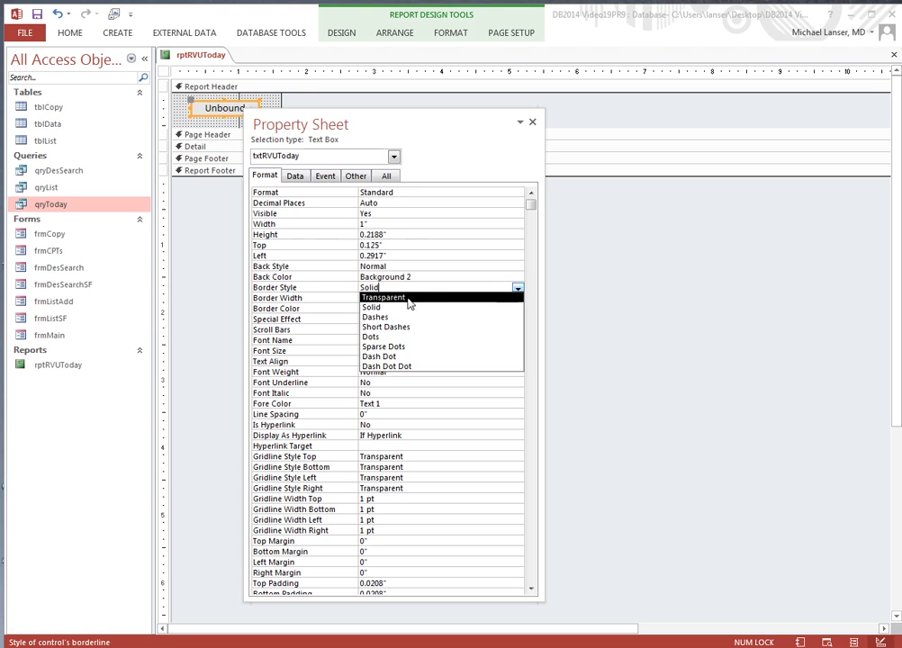
{"action": "left_click", "coordinate": [407, 299]}
{"action": "left_click", "coordinate": [426, 308]}
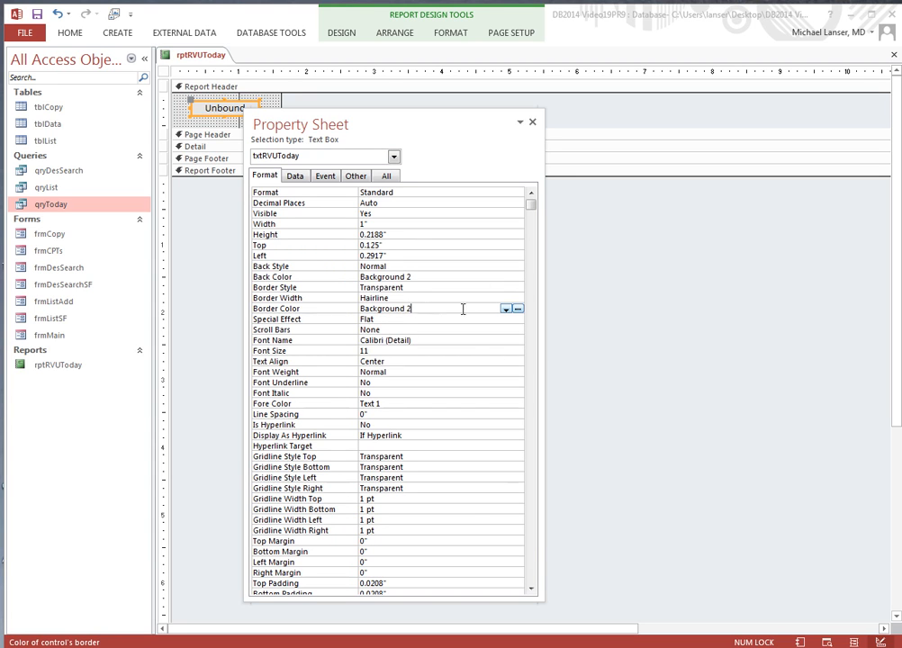
{"action": "left_click", "coordinate": [506, 309]}
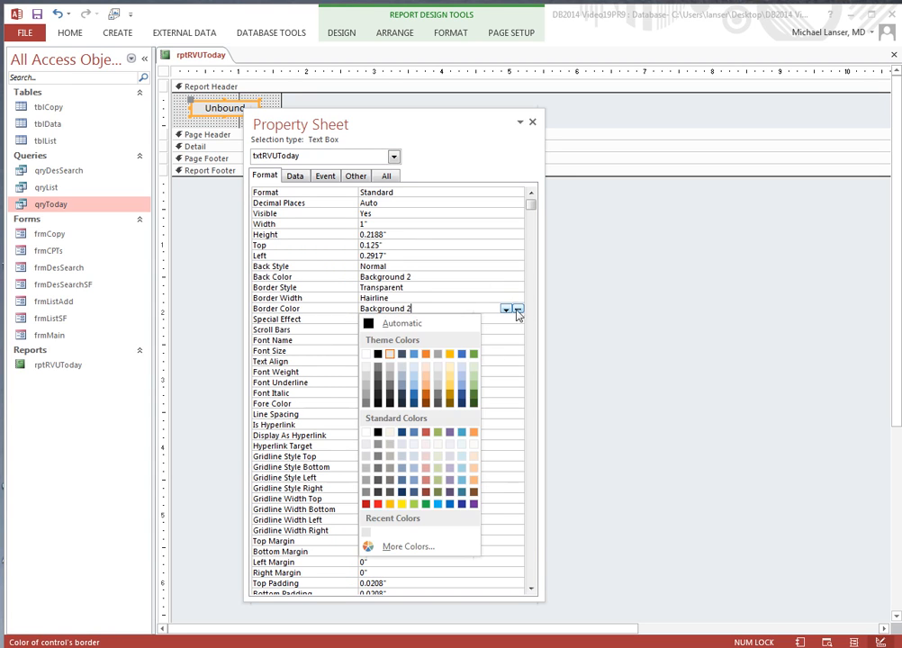
{"action": "left_click", "coordinate": [438, 277]}
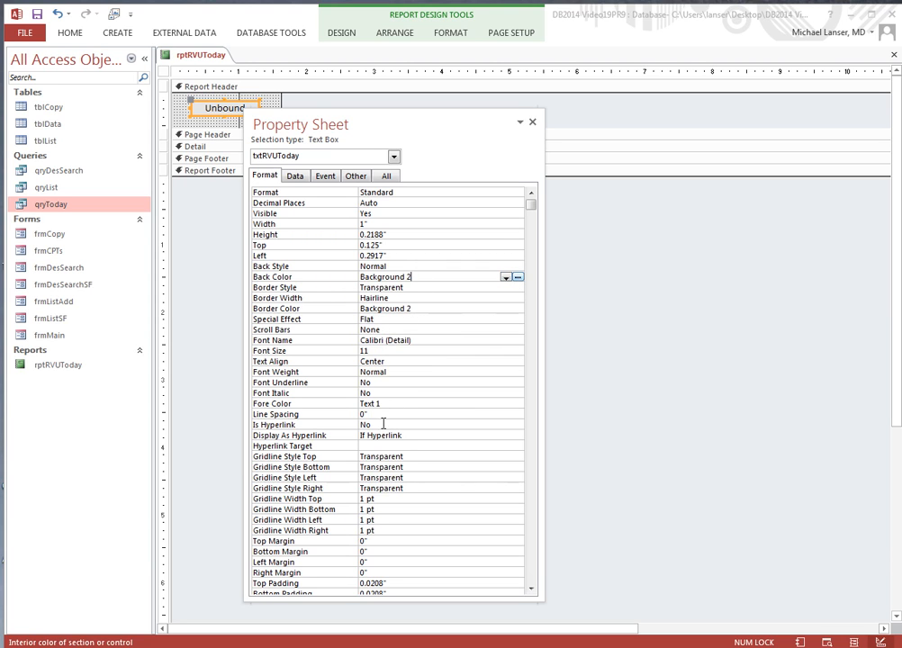
{"action": "right_click", "coordinate": [211, 56]}
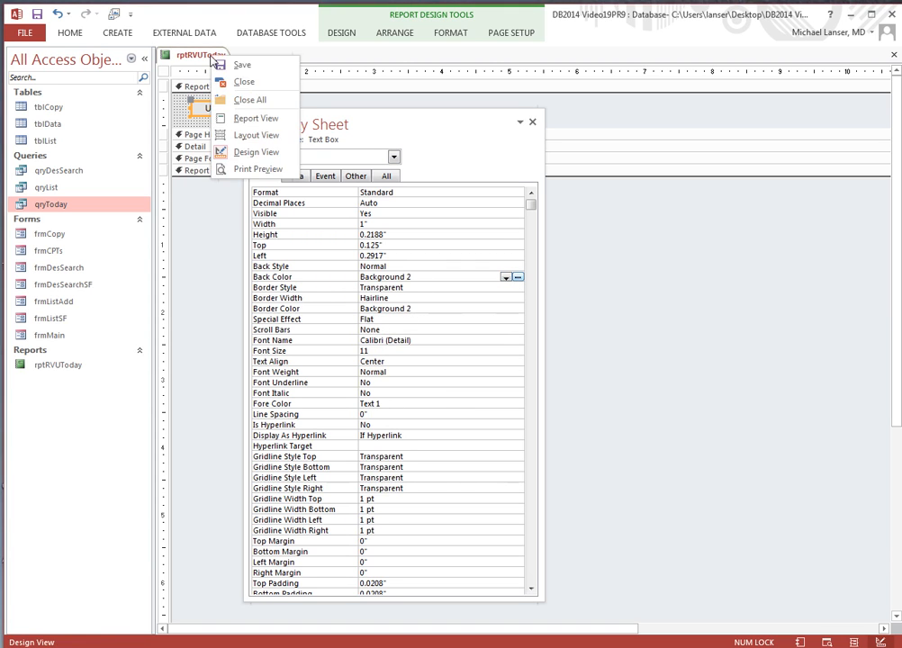
{"action": "left_click", "coordinate": [238, 65]}
{"action": "right_click", "coordinate": [208, 60]}
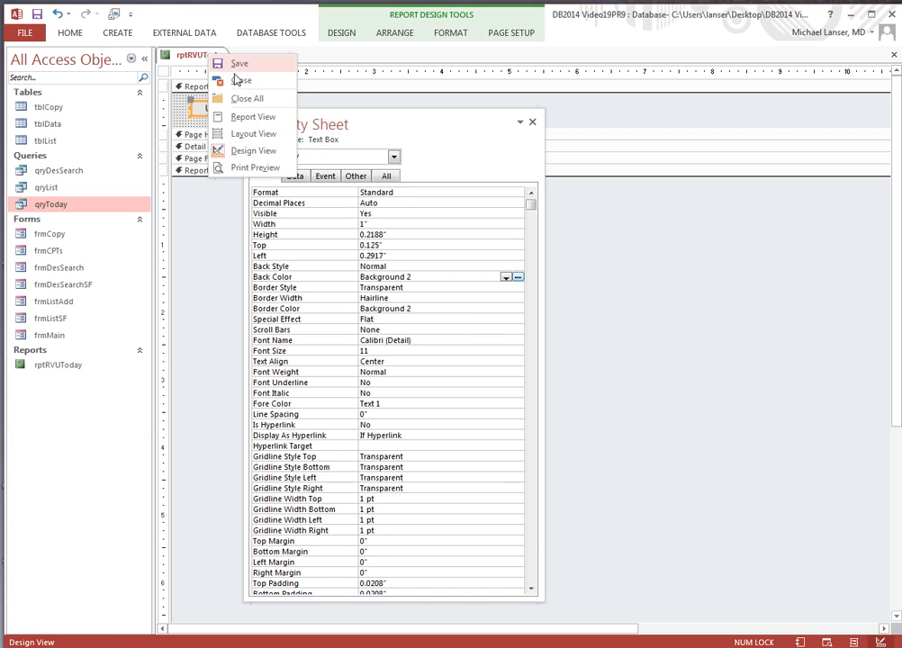
{"action": "left_click", "coordinate": [461, 107]}
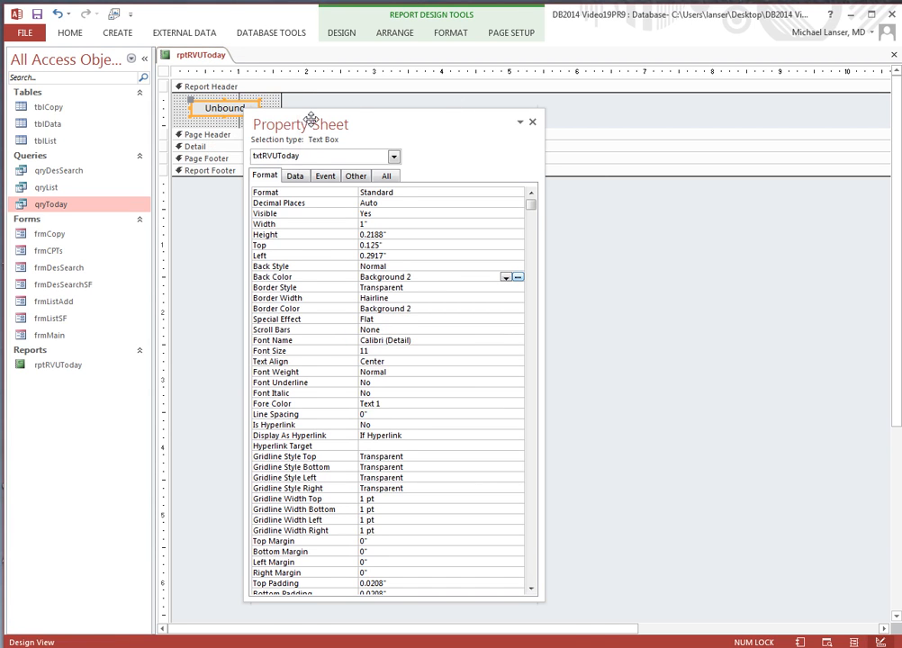
Step: Move the txtRVUToday text box to about 0.04" from the header's top and left edges and shrink the report to about 1.08" wide around it
{"action": "left_click_drag", "start_coordinate": [312, 121], "coordinate": [353, 180]}
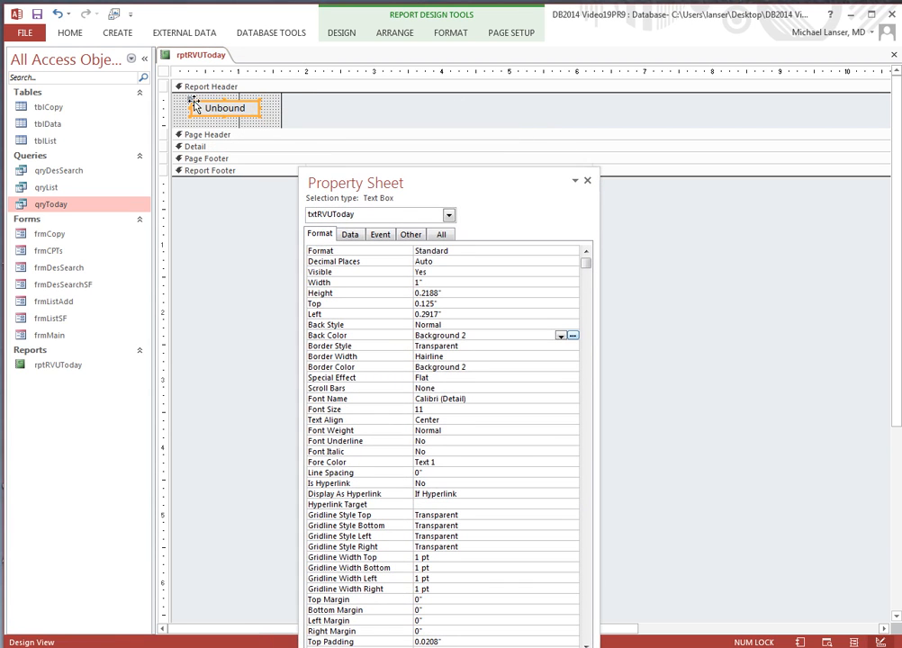
{"action": "left_click_drag", "start_coordinate": [191, 99], "coordinate": [176, 97]}
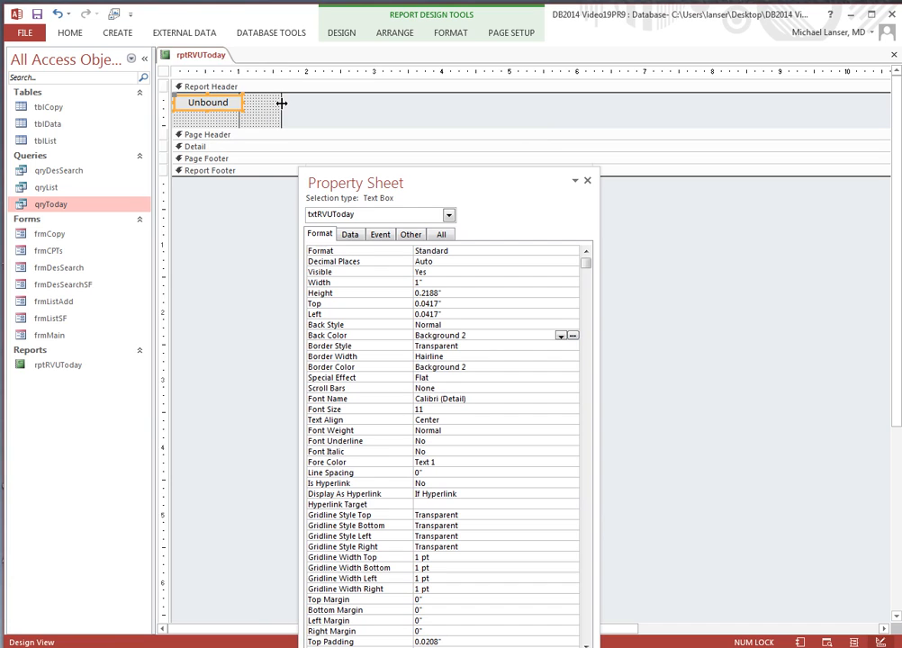
{"action": "left_click_drag", "start_coordinate": [281, 104], "coordinate": [220, 112]}
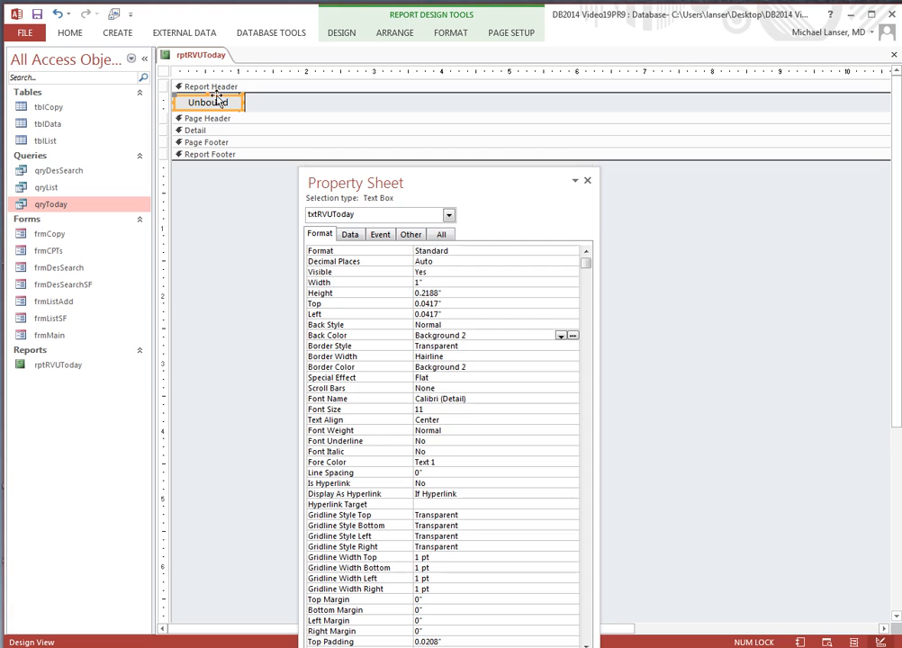
Step: Save the resized rptRVUToday report and close it
{"action": "right_click", "coordinate": [212, 56]}
{"action": "left_click", "coordinate": [195, 60]}
{"action": "right_click", "coordinate": [193, 57]}
{"action": "left_click", "coordinate": [228, 84]}
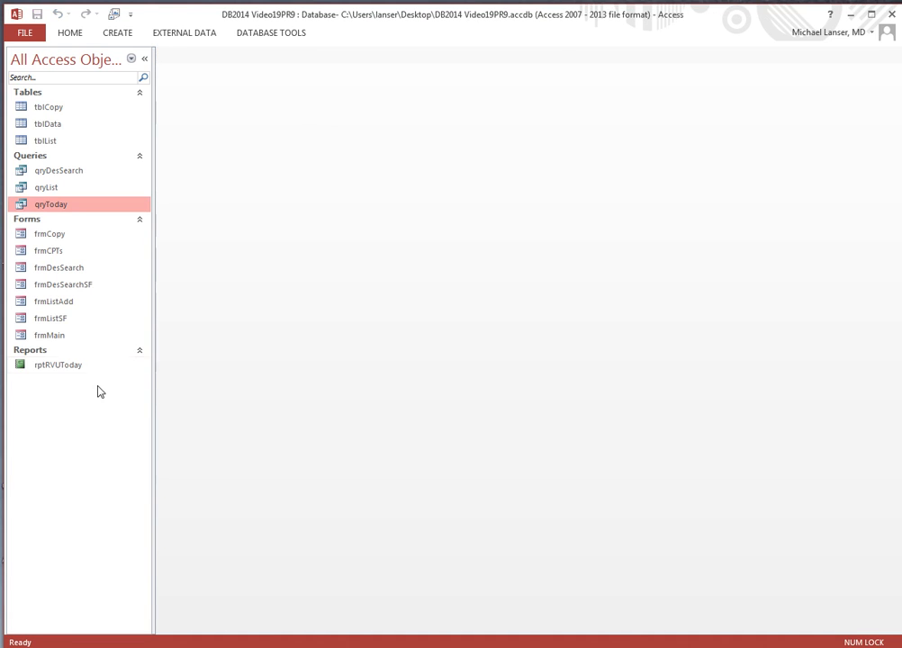
{"action": "double_click", "coordinate": [51, 335]}
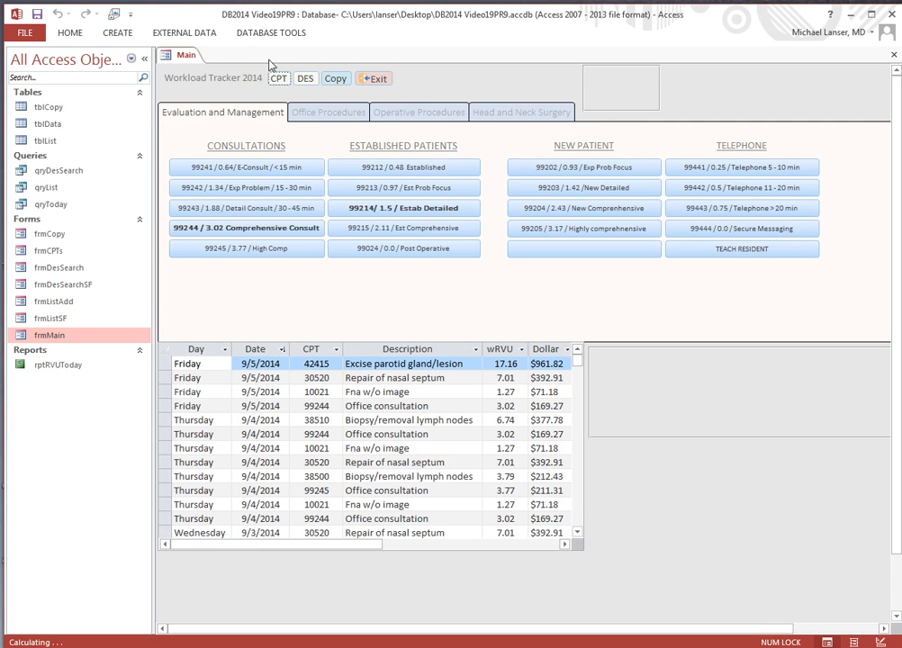
{"action": "right_click", "coordinate": [184, 55]}
{"action": "left_click", "coordinate": [212, 153]}
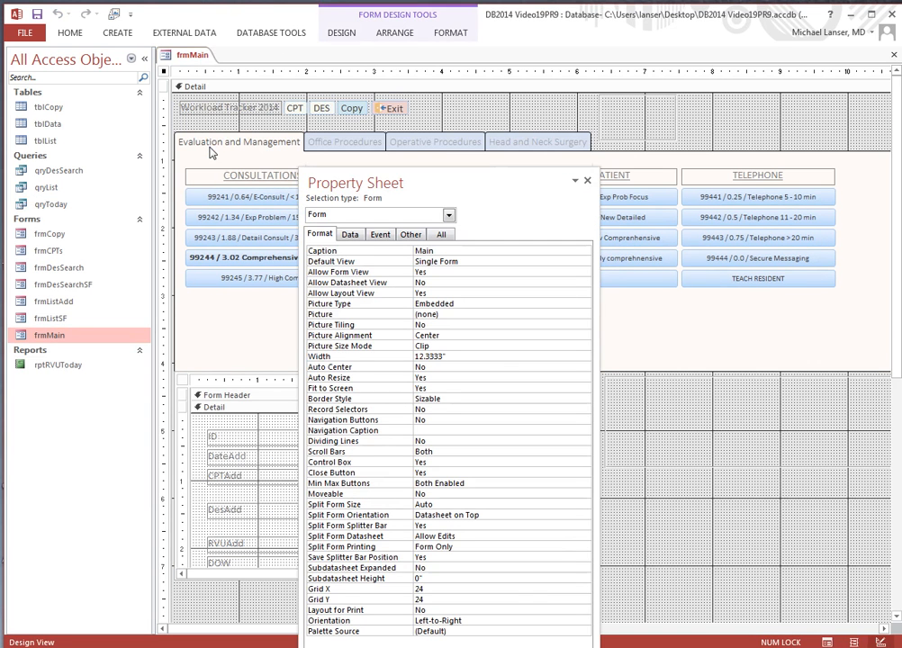
{"action": "left_click_drag", "start_coordinate": [420, 184], "coordinate": [495, 298]}
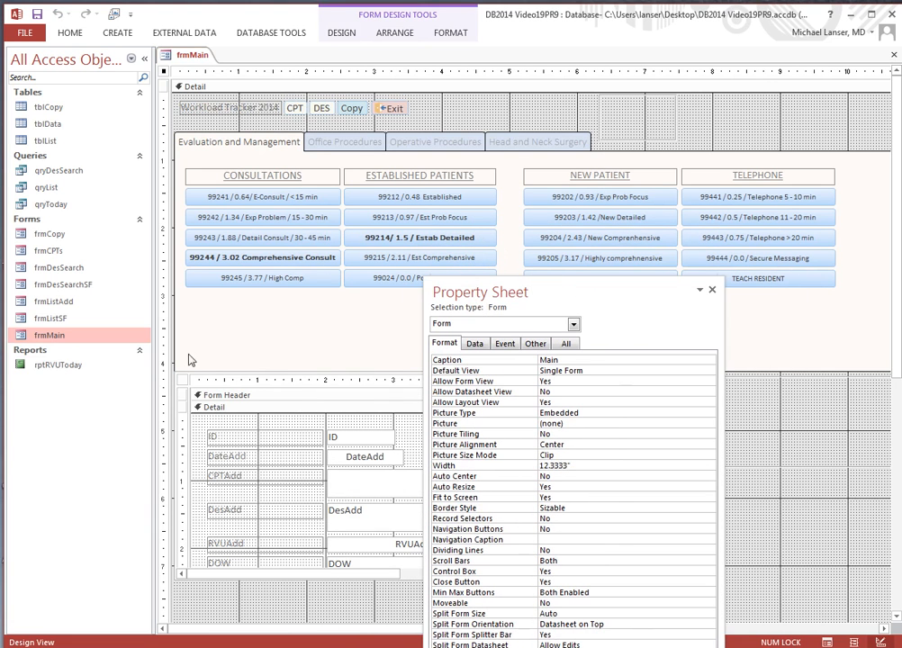
{"action": "left_click", "coordinate": [45, 368]}
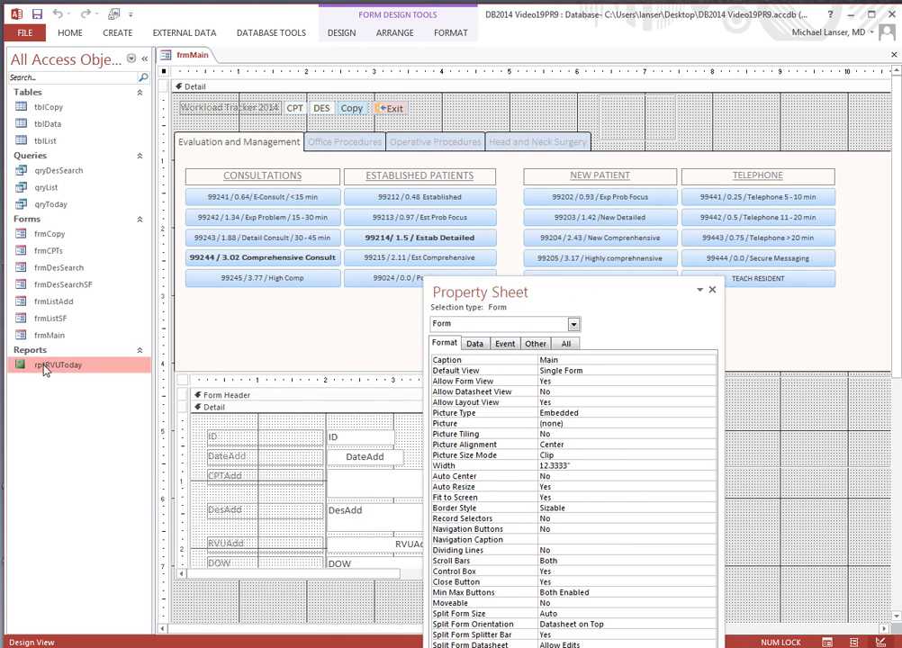
{"action": "left_click_drag", "start_coordinate": [45, 368], "coordinate": [67, 367]}
{"action": "right_click", "coordinate": [192, 57]}
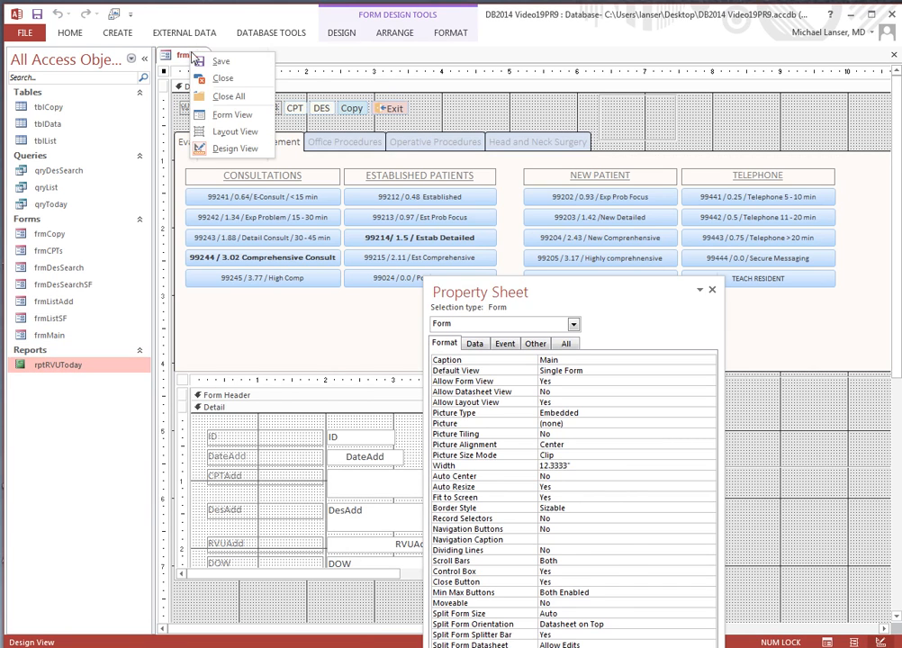
{"action": "left_click", "coordinate": [226, 61]}
{"action": "right_click", "coordinate": [196, 56]}
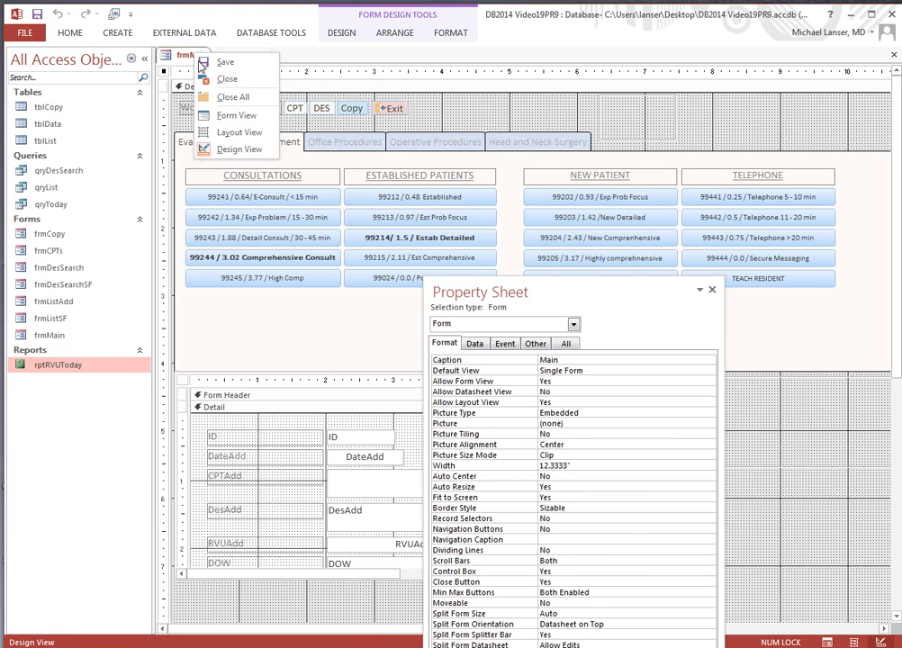
{"action": "left_click", "coordinate": [225, 79]}
Step: Open rptRVUToday in Design View and show the data properties of the txtRVUToday text box
{"action": "right_click", "coordinate": [70, 365]}
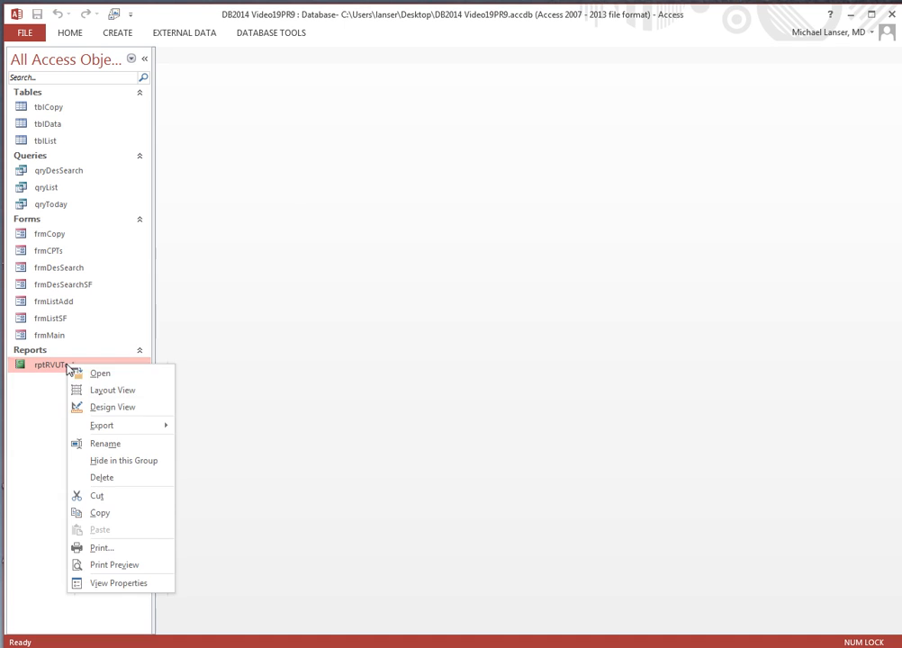
{"action": "left_click", "coordinate": [118, 409]}
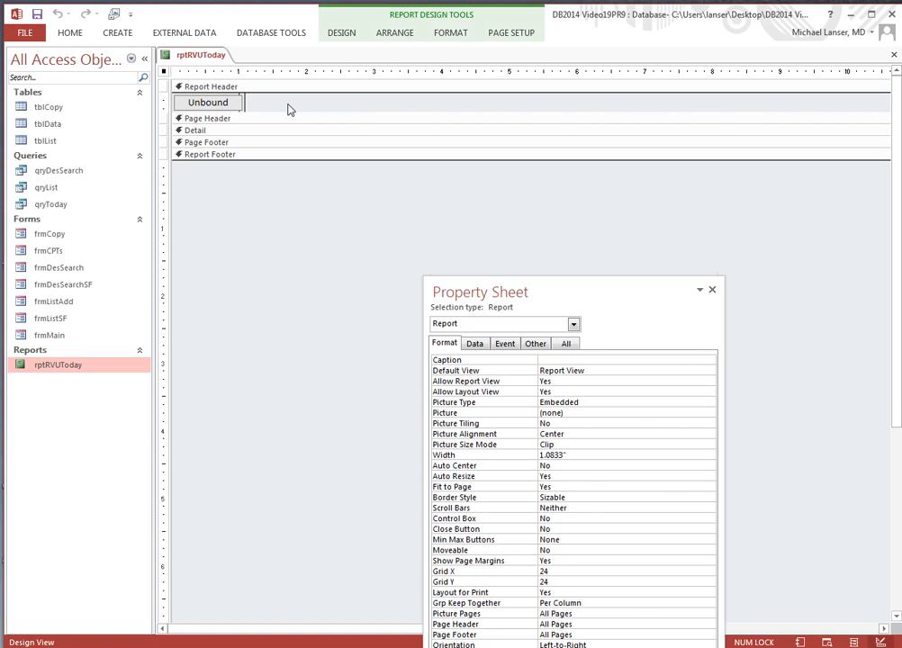
{"action": "left_click", "coordinate": [222, 105]}
{"action": "left_click_drag", "start_coordinate": [469, 294], "coordinate": [300, 103]}
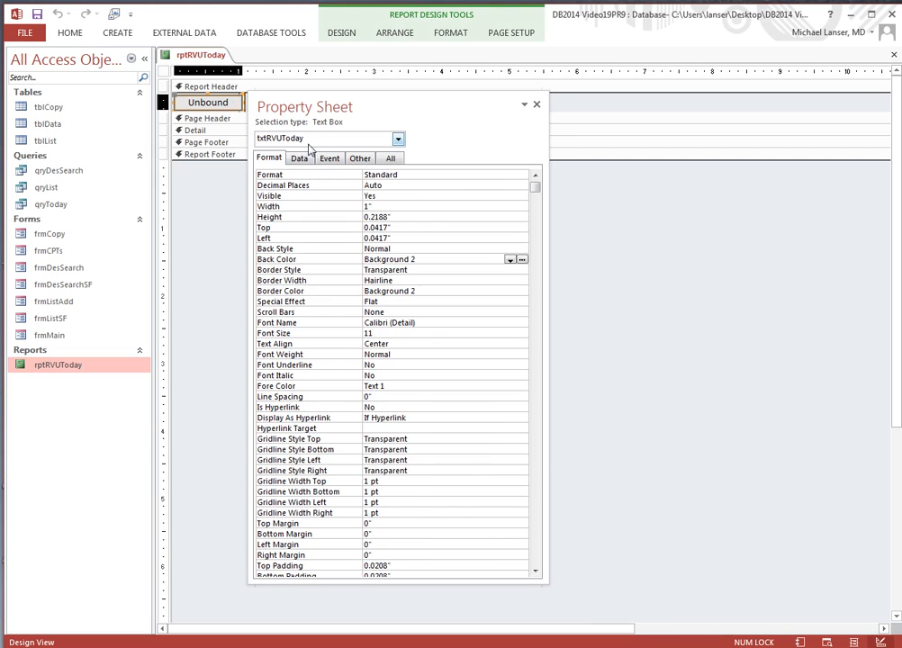
{"action": "left_click", "coordinate": [300, 159]}
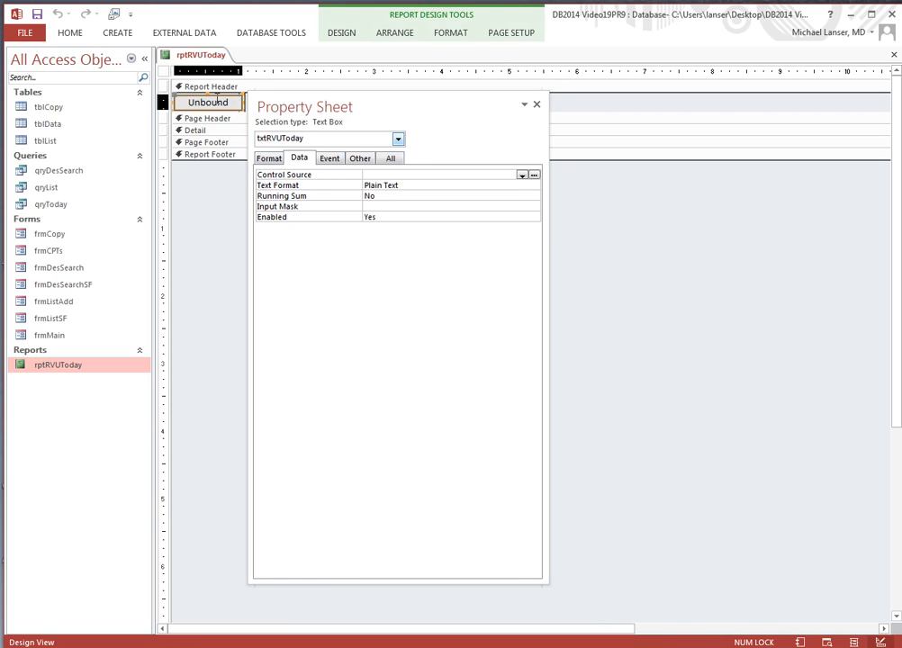
Step: Build the control source =Sum([qryToday]![RVUAdd]) for txtRVUToday in the Expression Builder and save the report
{"action": "left_click", "coordinate": [534, 175]}
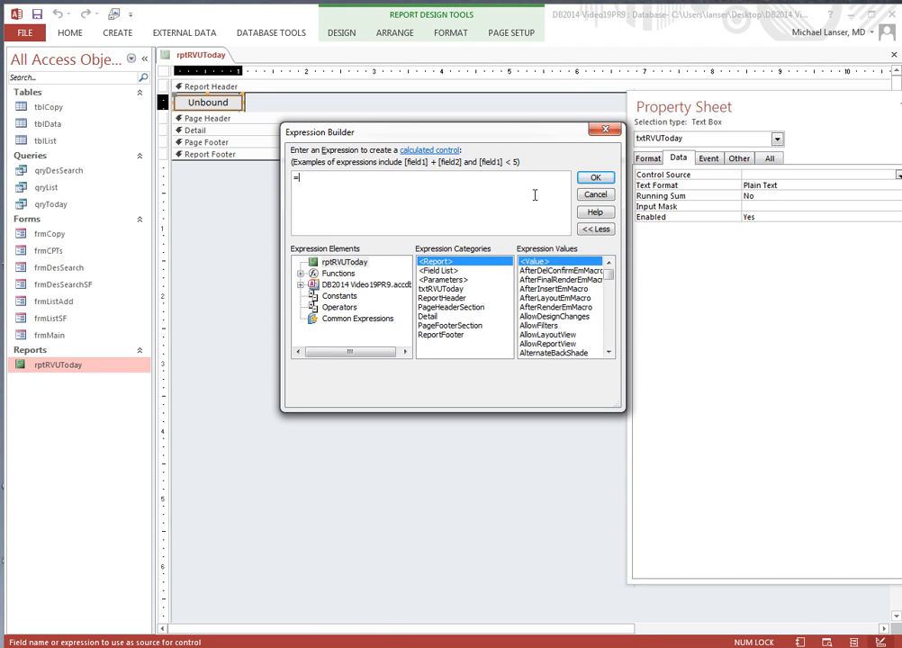
{"action": "type", "text": "sum("}
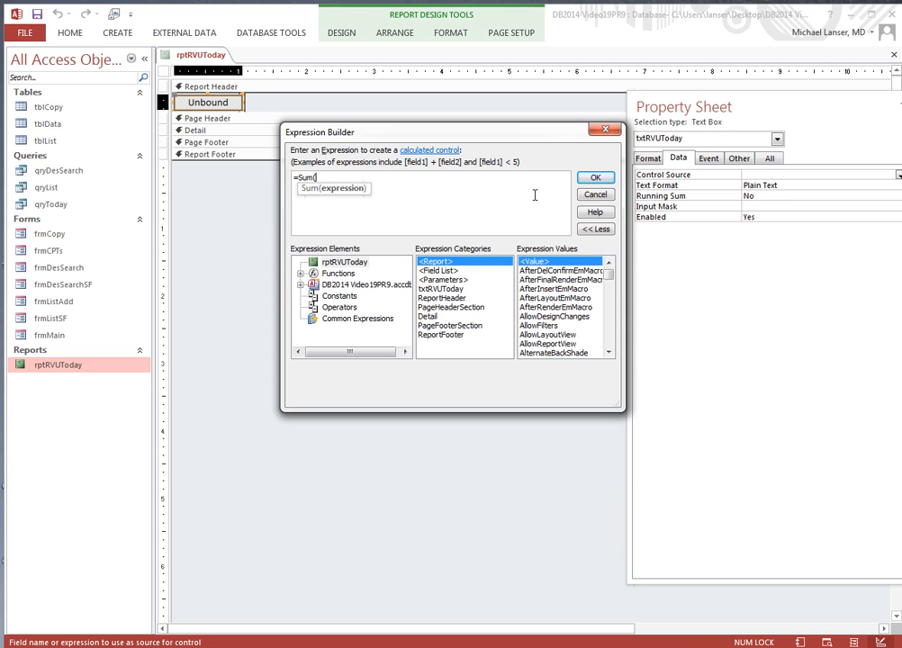
{"action": "type", "text": "[q"}
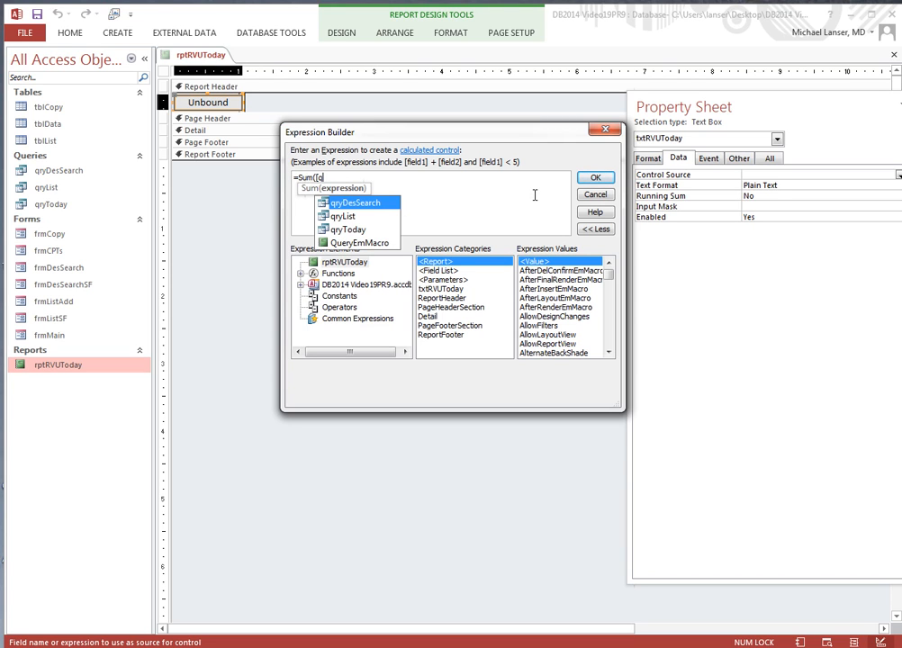
{"action": "type", "text": "ry"}
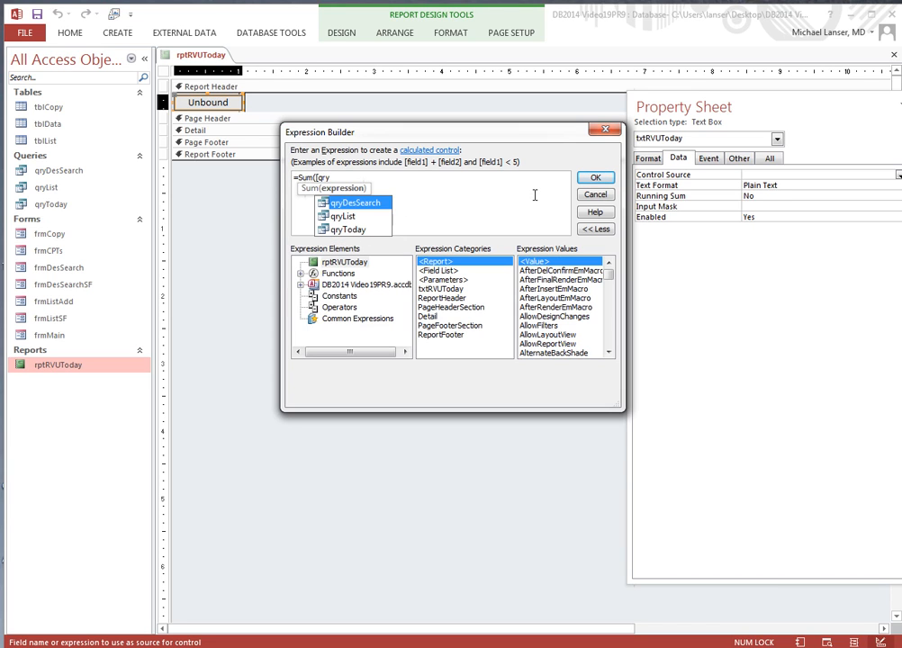
{"action": "key", "text": "Down"}
{"action": "key", "text": "Down"}
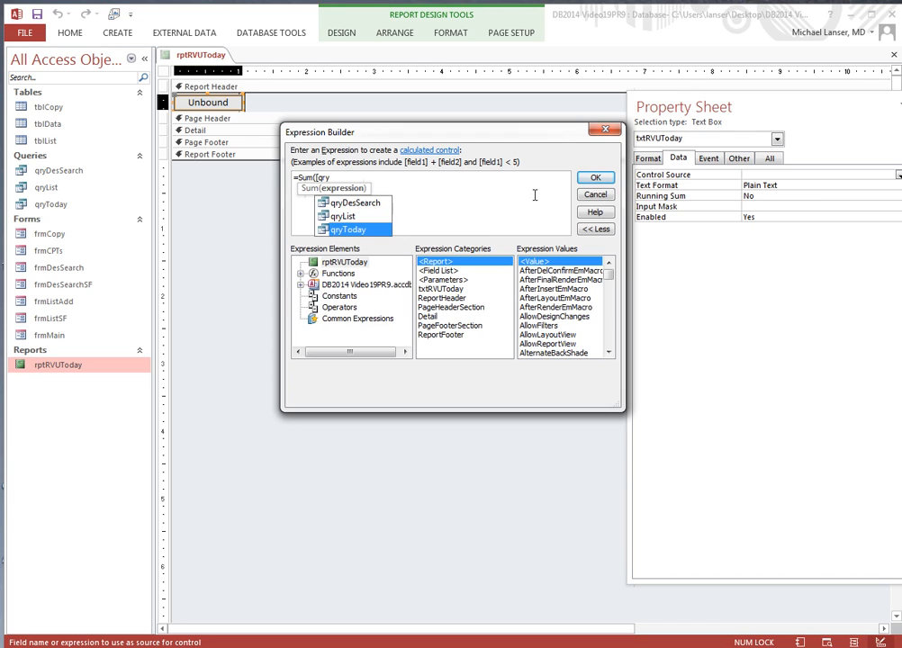
{"action": "key", "text": "Tab"}
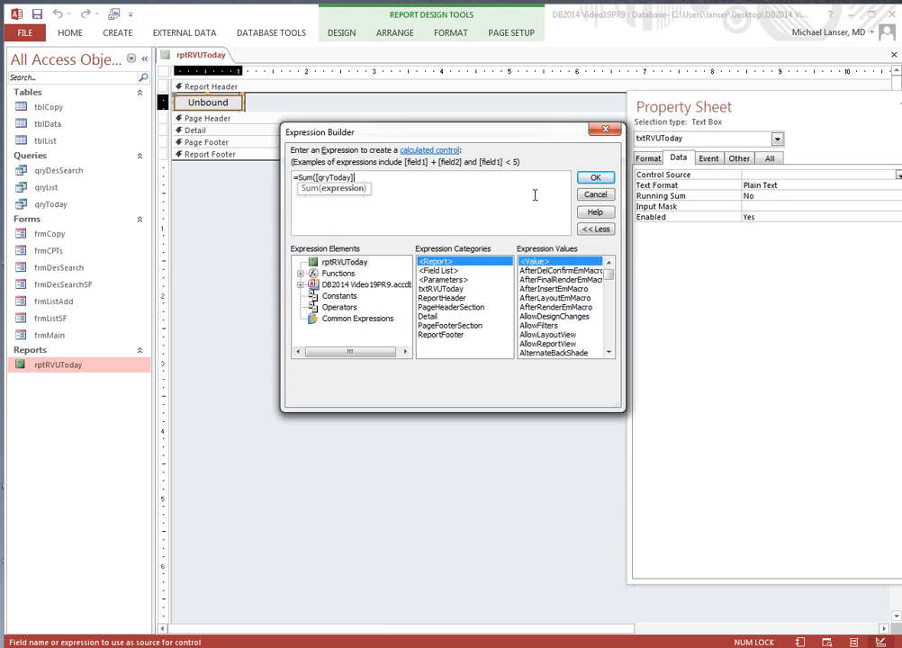
{"action": "type", "text": "!"}
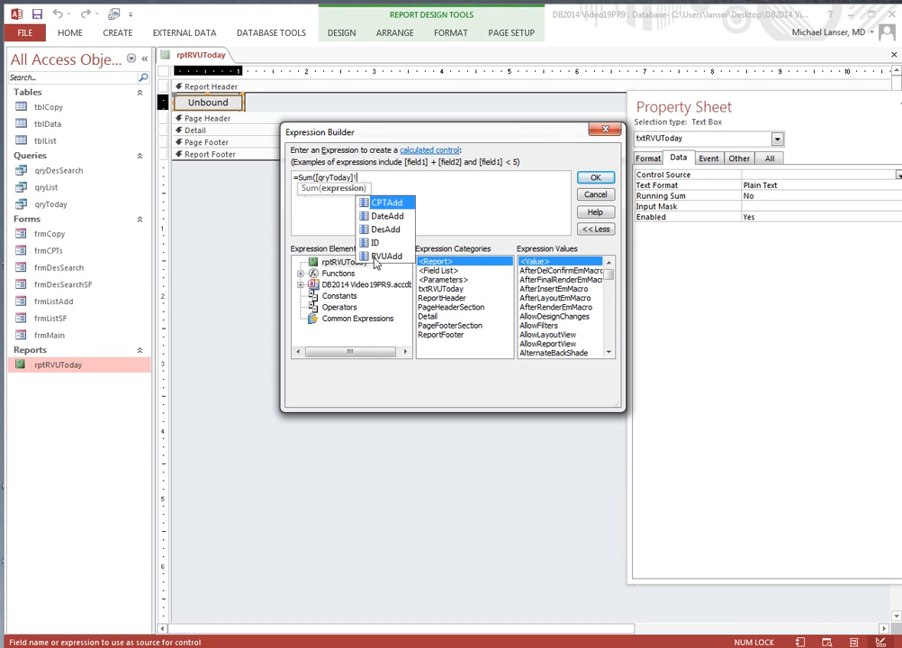
{"action": "double_click", "coordinate": [390, 259]}
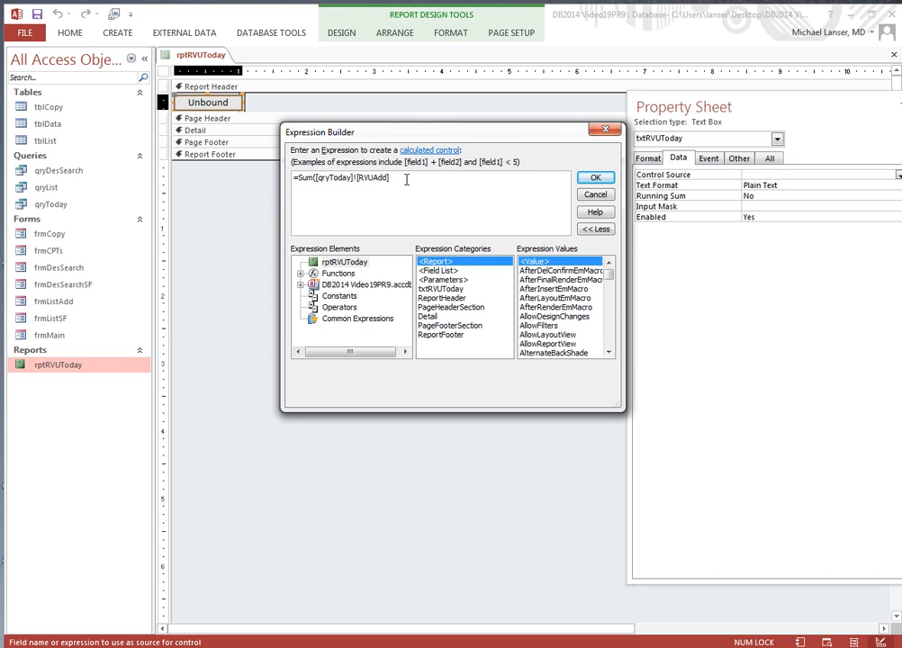
{"action": "left_click", "coordinate": [595, 179]}
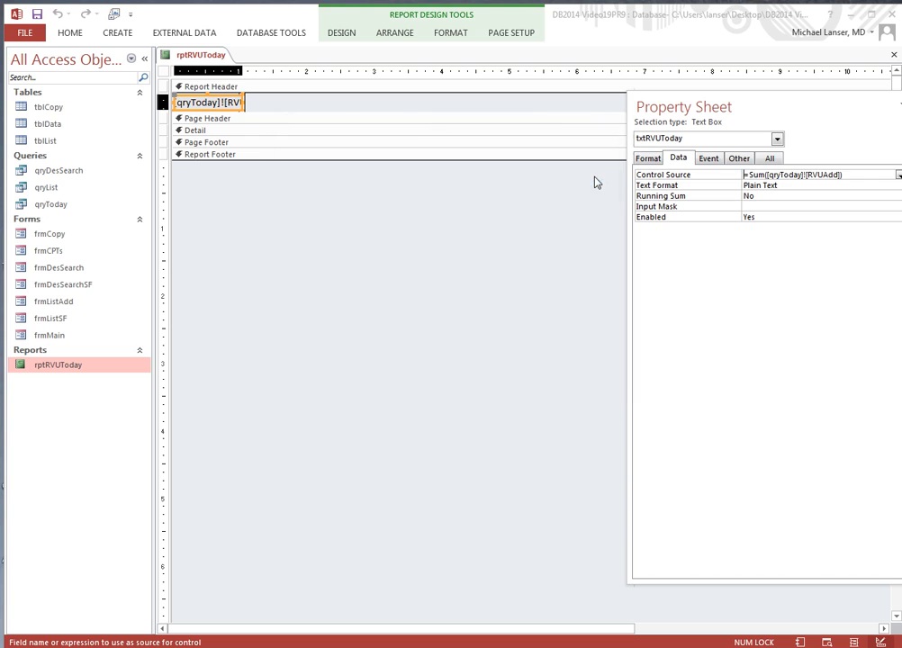
{"action": "right_click", "coordinate": [203, 54]}
{"action": "left_click", "coordinate": [223, 64]}
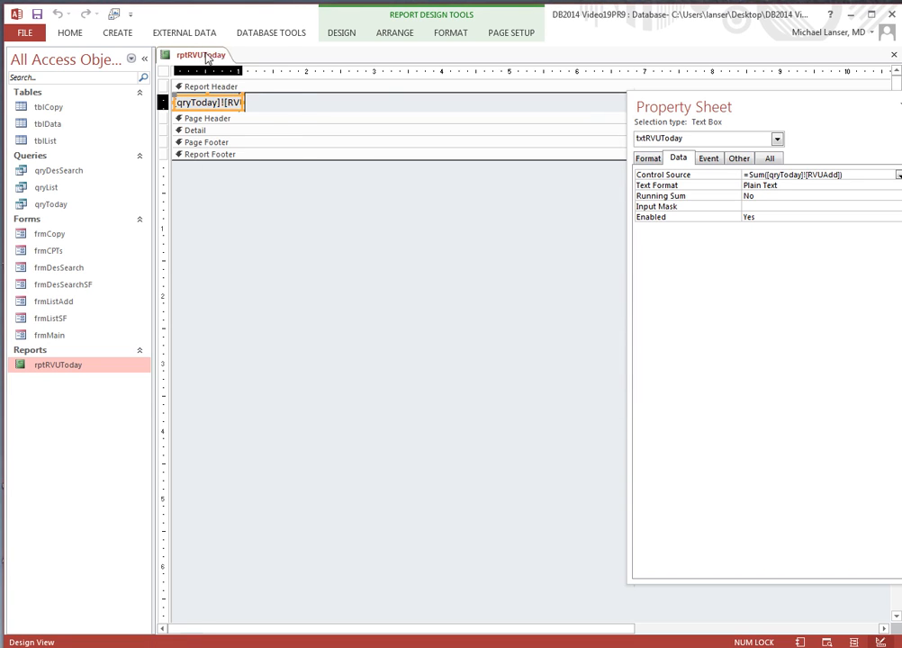
Step: Display rptRVUToday in Report View, check its total against the RVUAdd values in qryToday, and close both objects
{"action": "right_click", "coordinate": [206, 54]}
{"action": "left_click", "coordinate": [234, 117]}
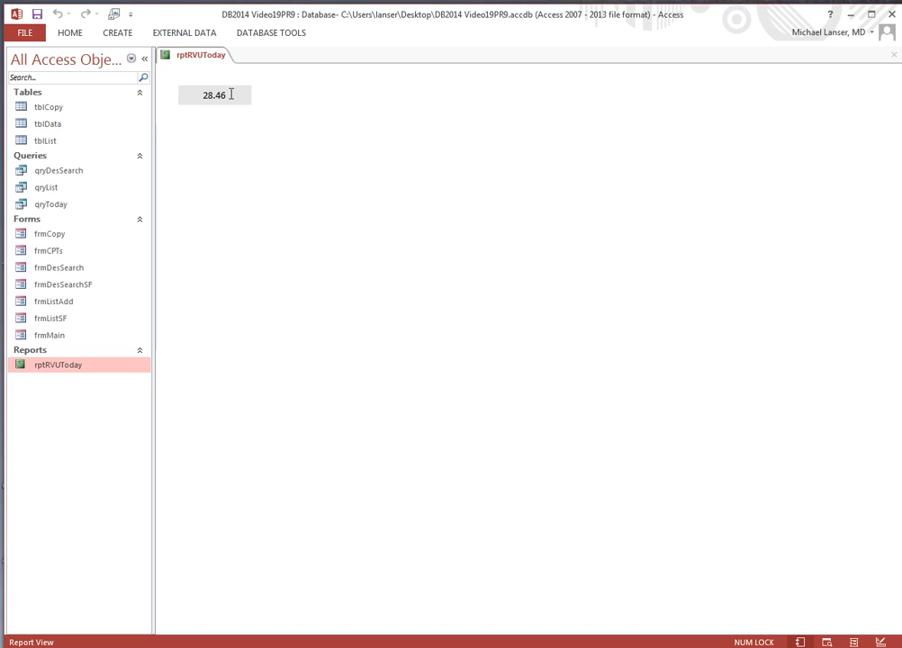
{"action": "double_click", "coordinate": [55, 204]}
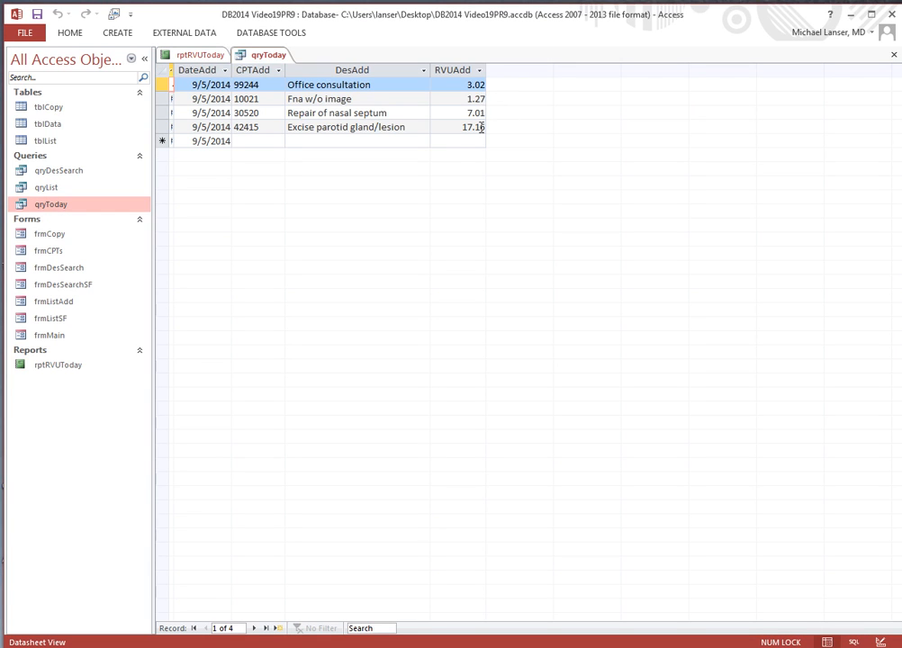
{"action": "right_click", "coordinate": [276, 55]}
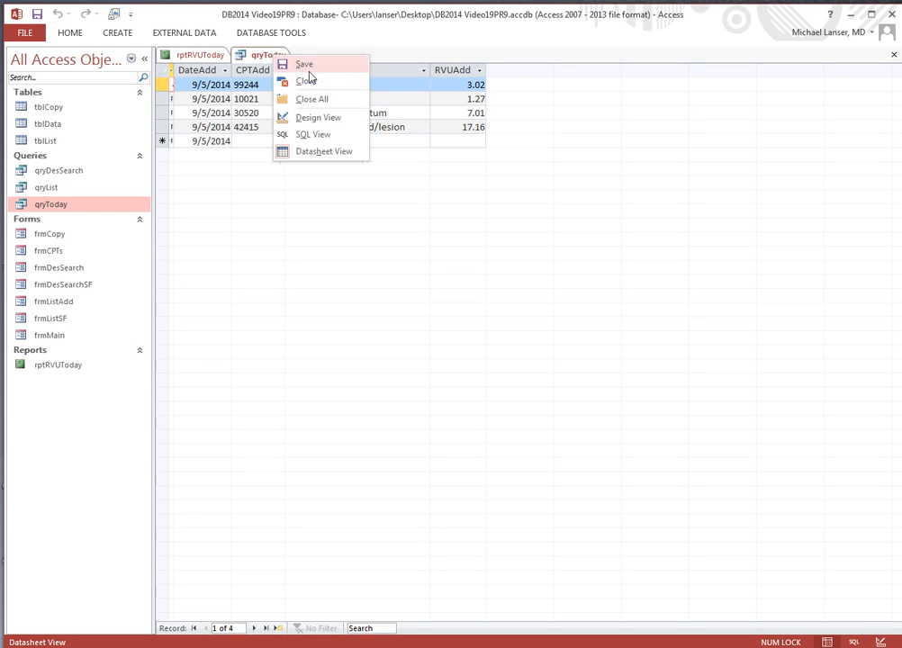
{"action": "left_click", "coordinate": [302, 65]}
{"action": "right_click", "coordinate": [275, 55]}
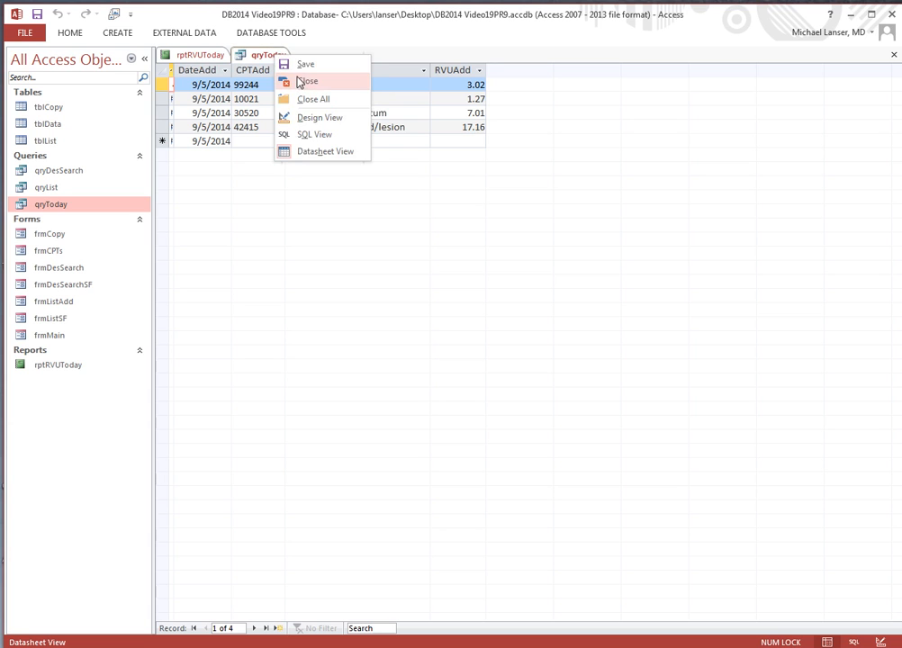
{"action": "left_click", "coordinate": [302, 80]}
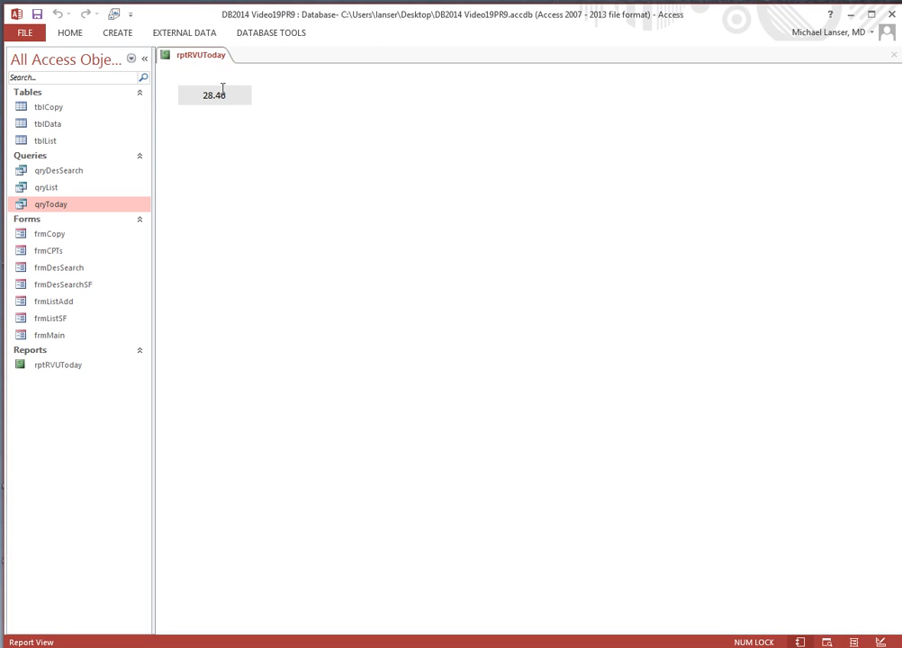
{"action": "right_click", "coordinate": [206, 56]}
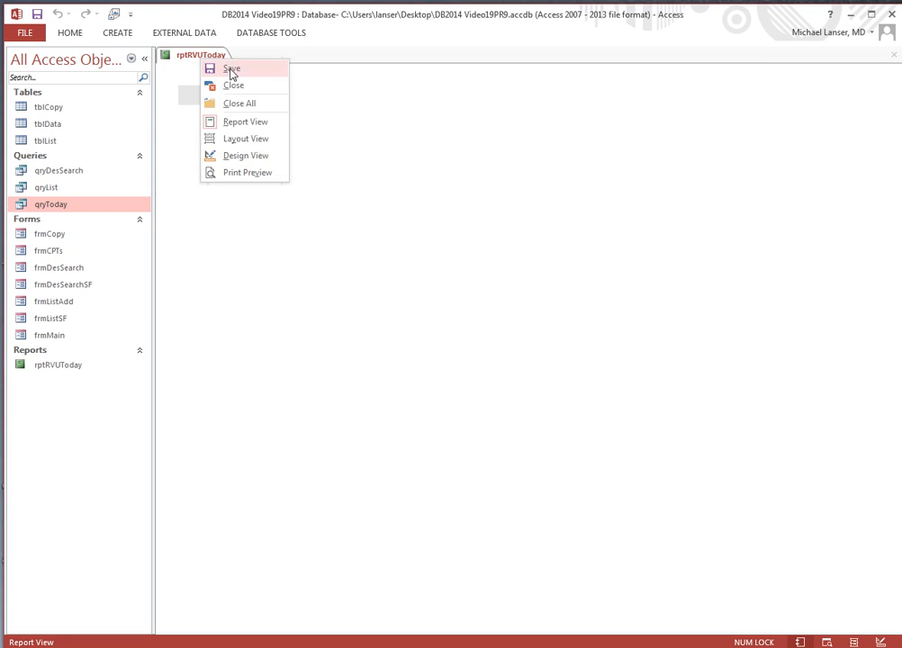
{"action": "left_click", "coordinate": [236, 81]}
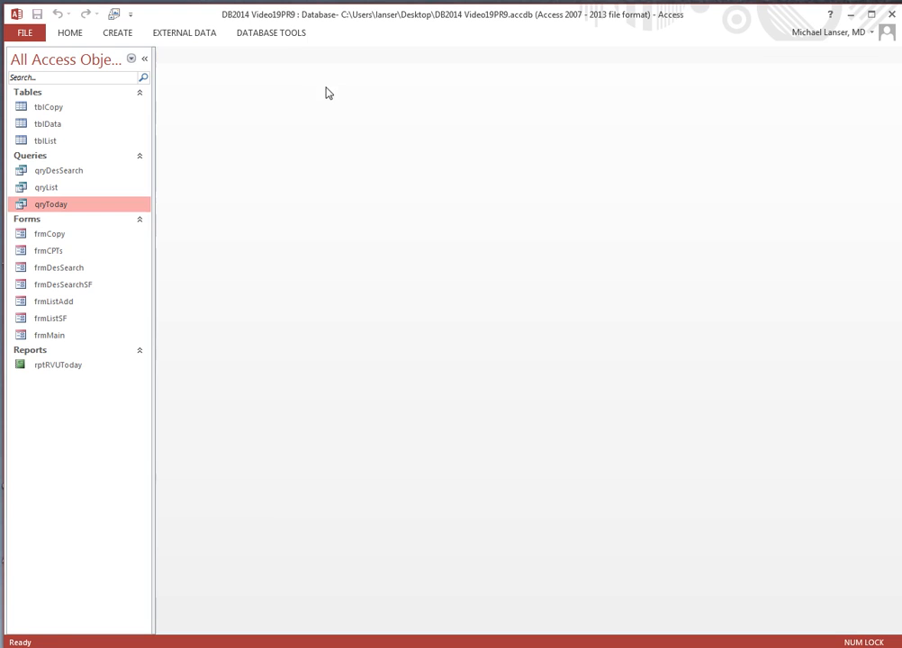
Step: Open frmMain in Design View and move the Property Sheet clear of the empty rectangle above the tab pages
{"action": "double_click", "coordinate": [58, 341]}
{"action": "right_click", "coordinate": [180, 55]}
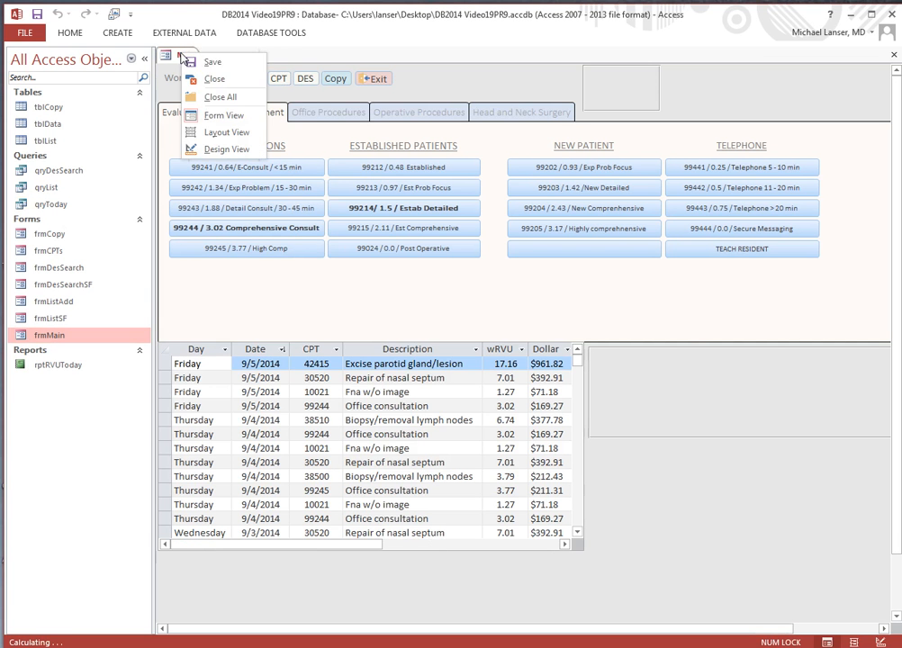
{"action": "left_click", "coordinate": [216, 148]}
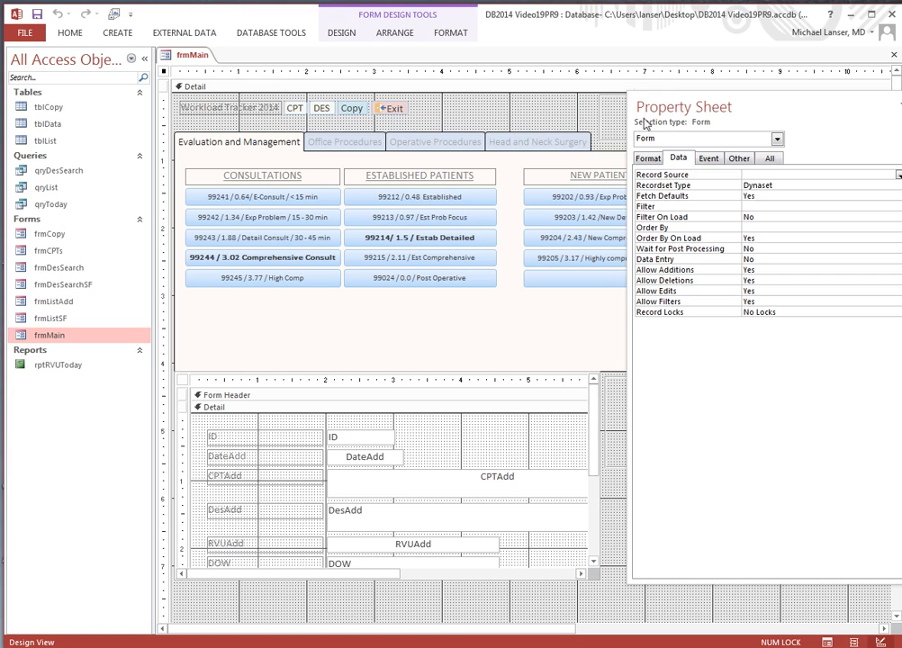
{"action": "left_click_drag", "start_coordinate": [670, 107], "coordinate": [626, 205]}
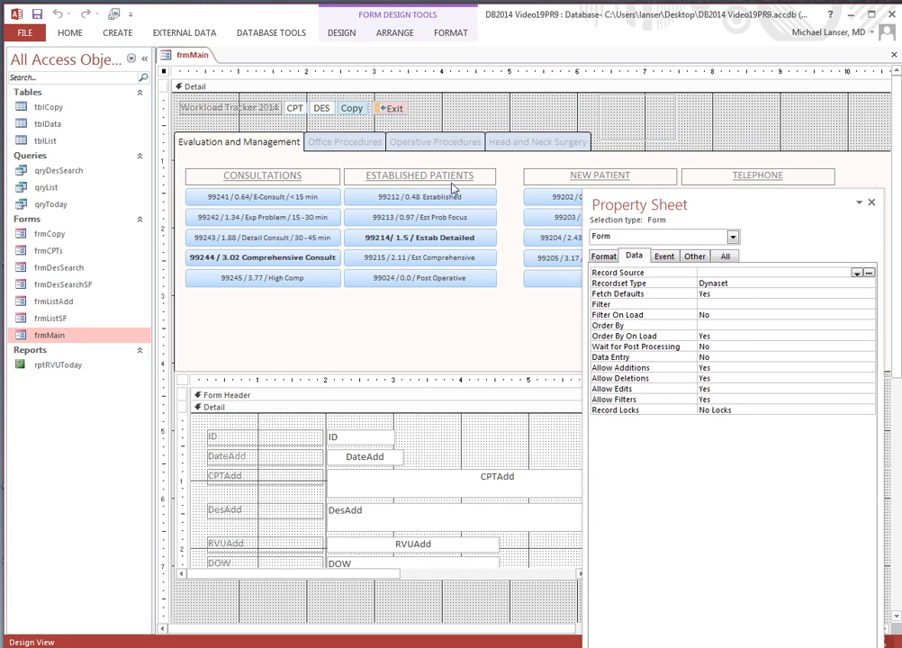
Step: Add a label captioned "RVI Today" in the upper corner of the empty rectangle above frmMain's tab pages
{"action": "left_click", "coordinate": [341, 33]}
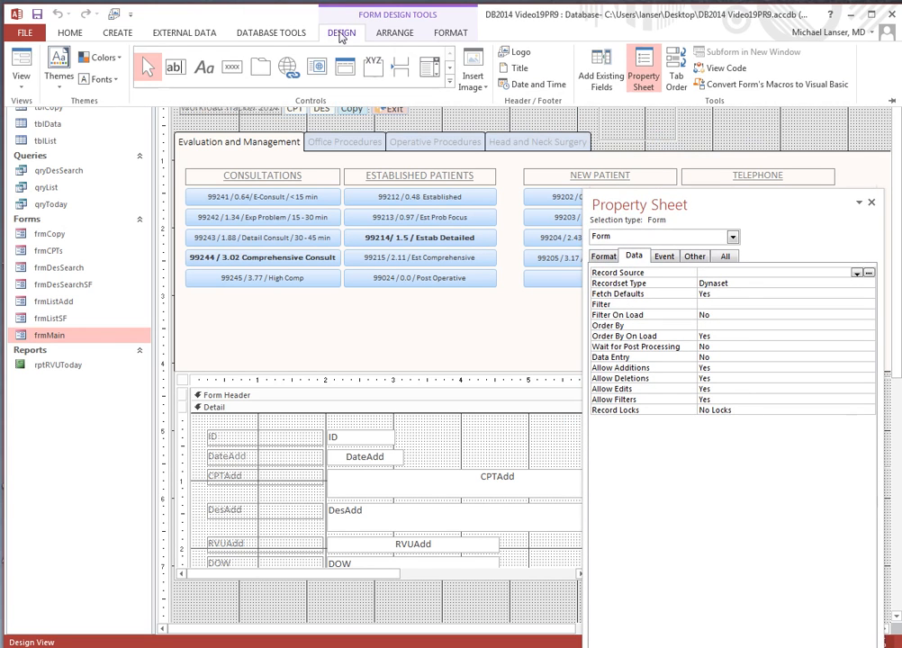
{"action": "left_click", "coordinate": [204, 68]}
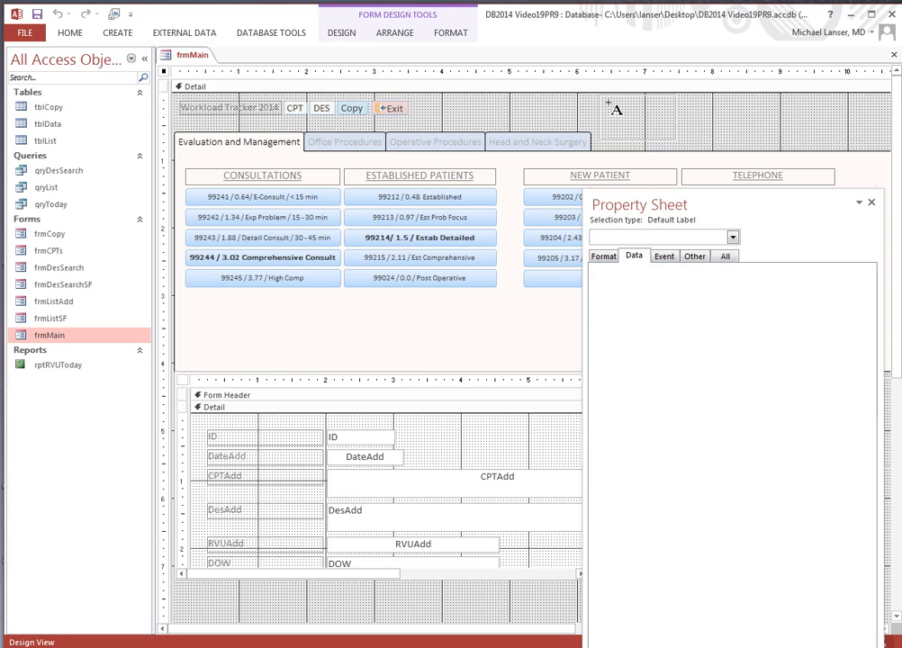
{"action": "left_click", "coordinate": [601, 95]}
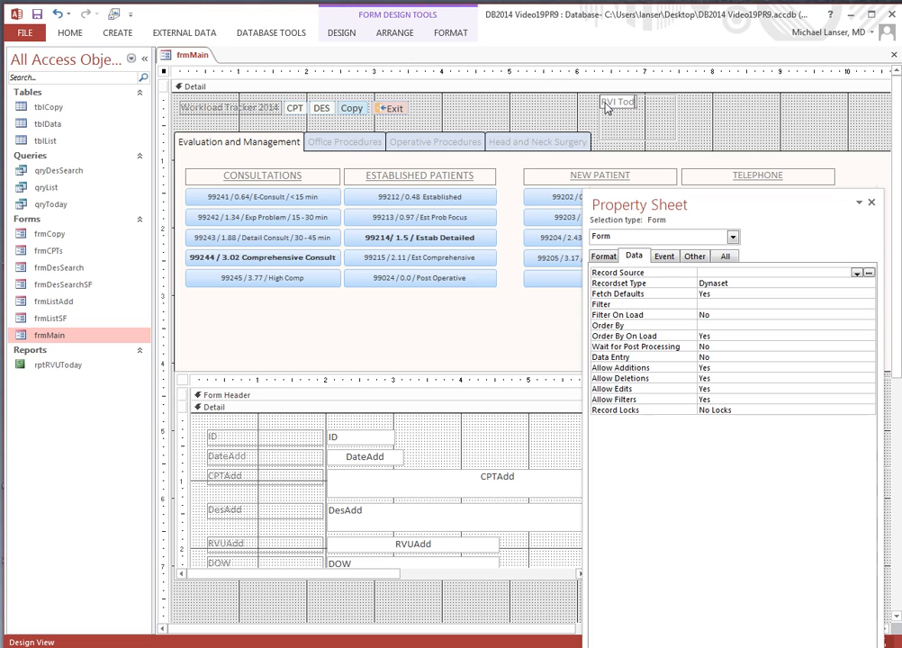
{"action": "type", "text": "ay"}
{"action": "left_click", "coordinate": [606, 111]}
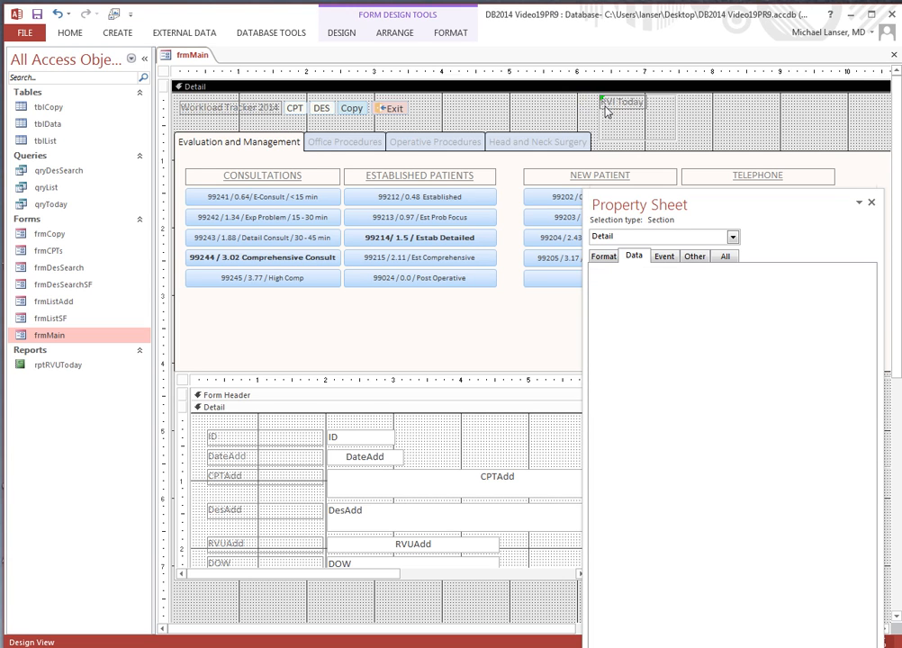
Step: Move the new label slightly inward within the rectangle and correct its caption to "RVU Today"
{"action": "left_click", "coordinate": [622, 104]}
{"action": "left_click_drag", "start_coordinate": [601, 97], "coordinate": [613, 103]}
{"action": "left_click", "coordinate": [624, 107]}
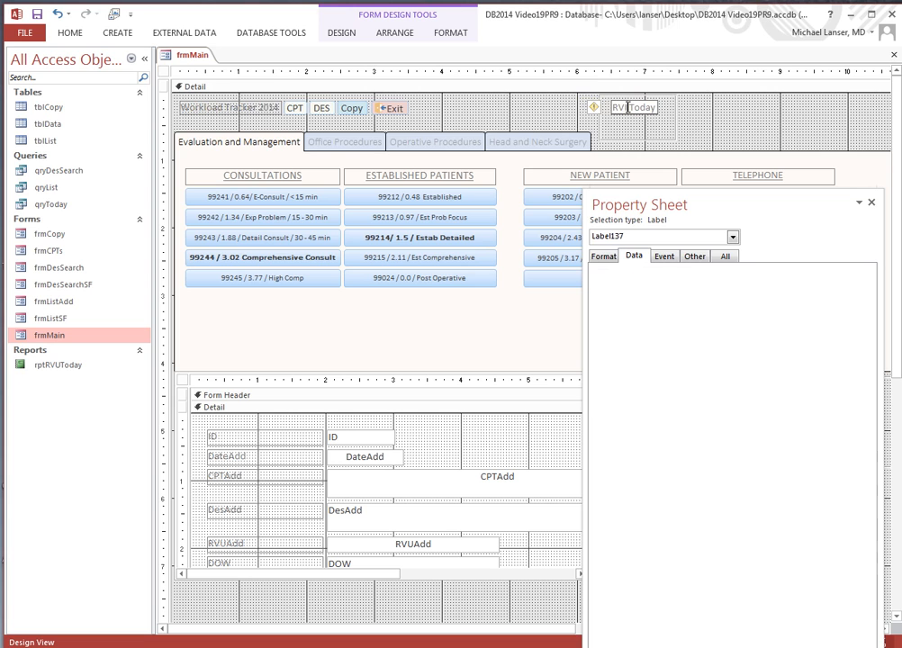
{"action": "key", "text": "BackSpace"}
{"action": "type", "text": "U"}
Step: Set the RVU Today label's font color to black and center its text
{"action": "left_click_drag", "start_coordinate": [616, 108], "coordinate": [663, 108]}
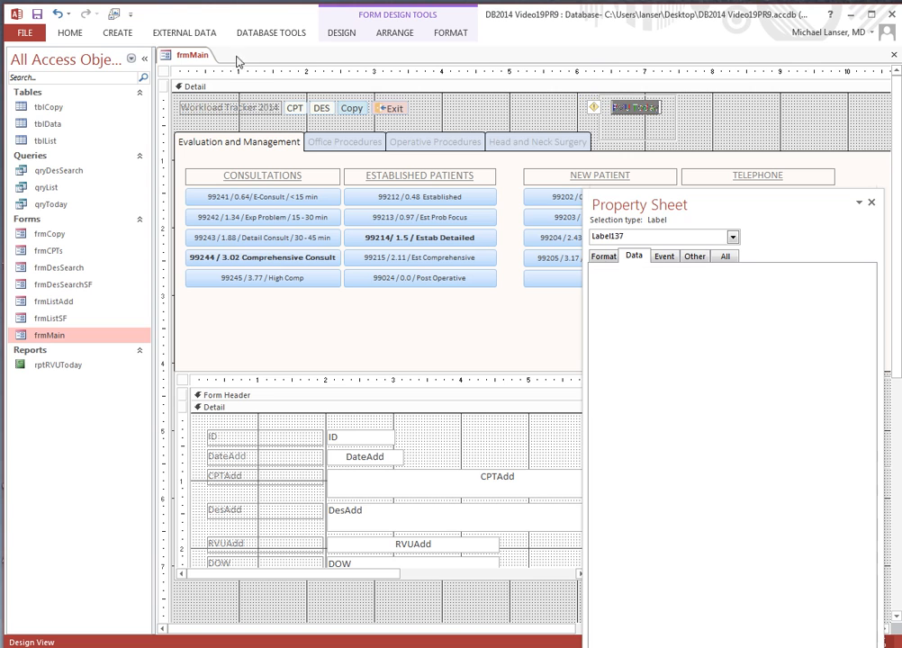
{"action": "left_click", "coordinate": [65, 32]}
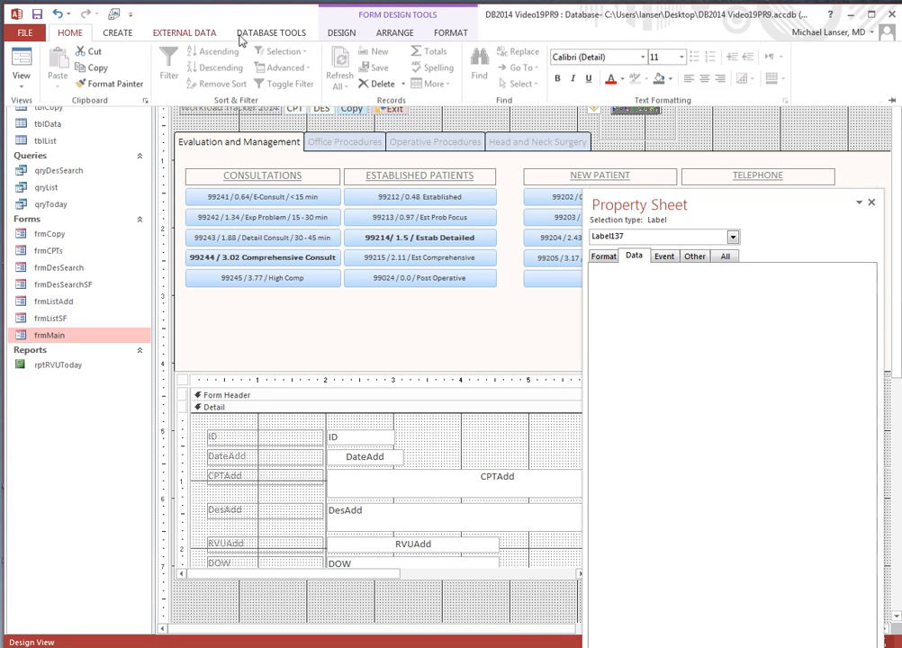
{"action": "left_click", "coordinate": [620, 80]}
{"action": "left_click", "coordinate": [615, 97]}
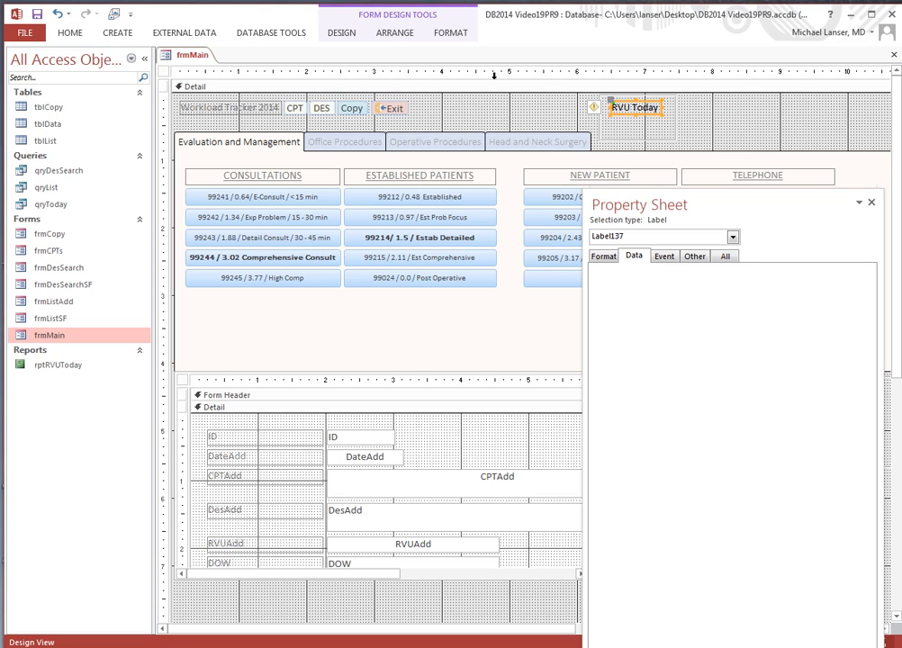
{"action": "left_click", "coordinate": [61, 30]}
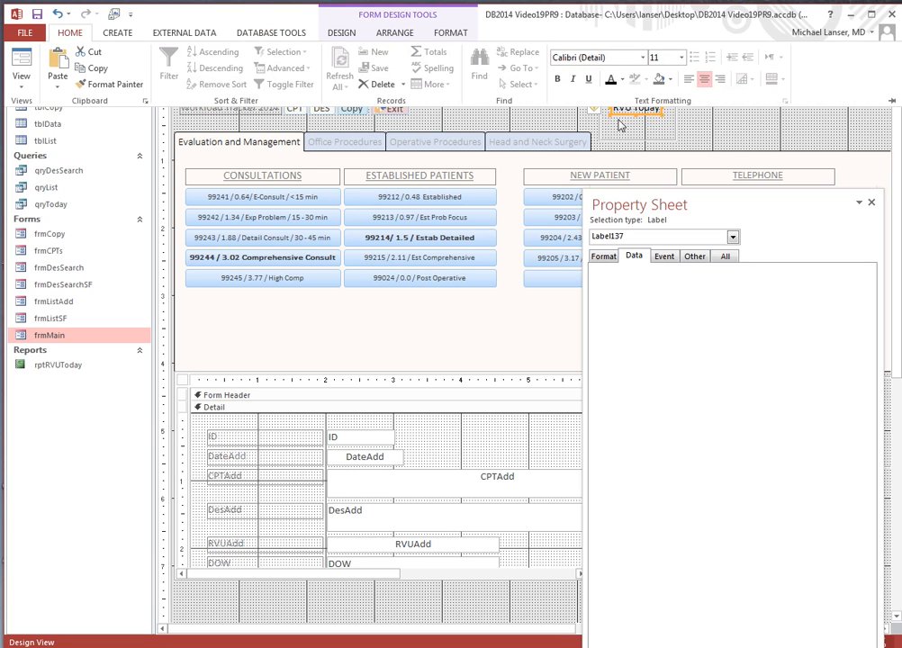
{"action": "left_click", "coordinate": [564, 122]}
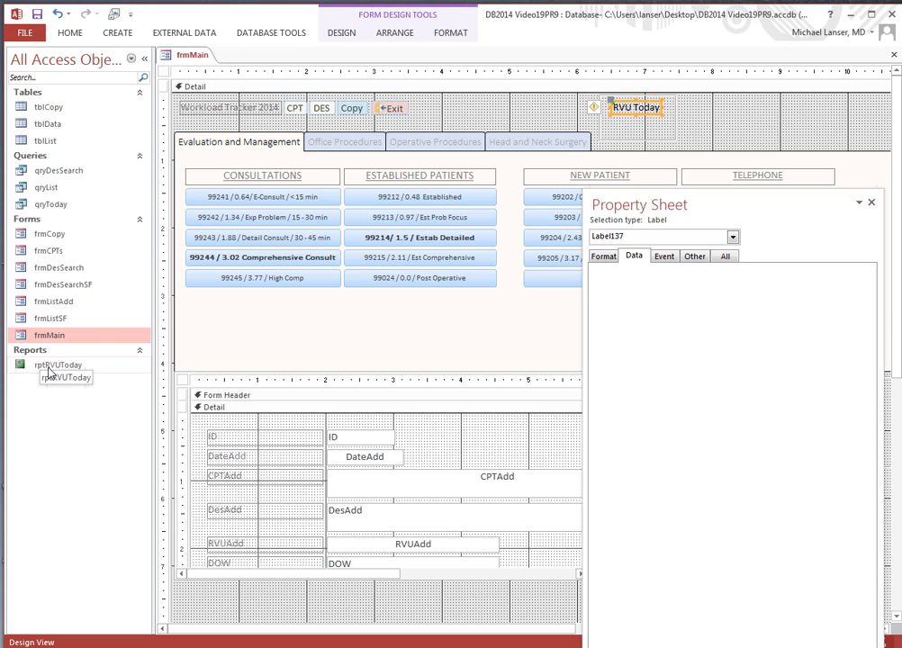
Step: Insert rptRVUToday as a subreport below the RVU Today label on frmMain and delete its attached label
{"action": "left_click_drag", "start_coordinate": [55, 372], "coordinate": [631, 131]}
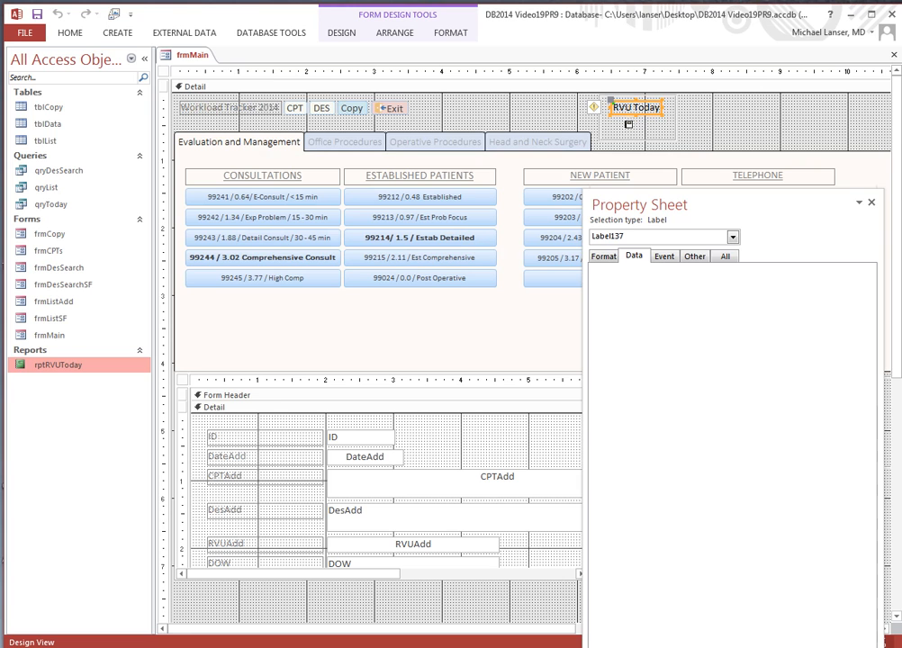
{"action": "left_click_drag", "start_coordinate": [635, 132], "coordinate": [636, 132]}
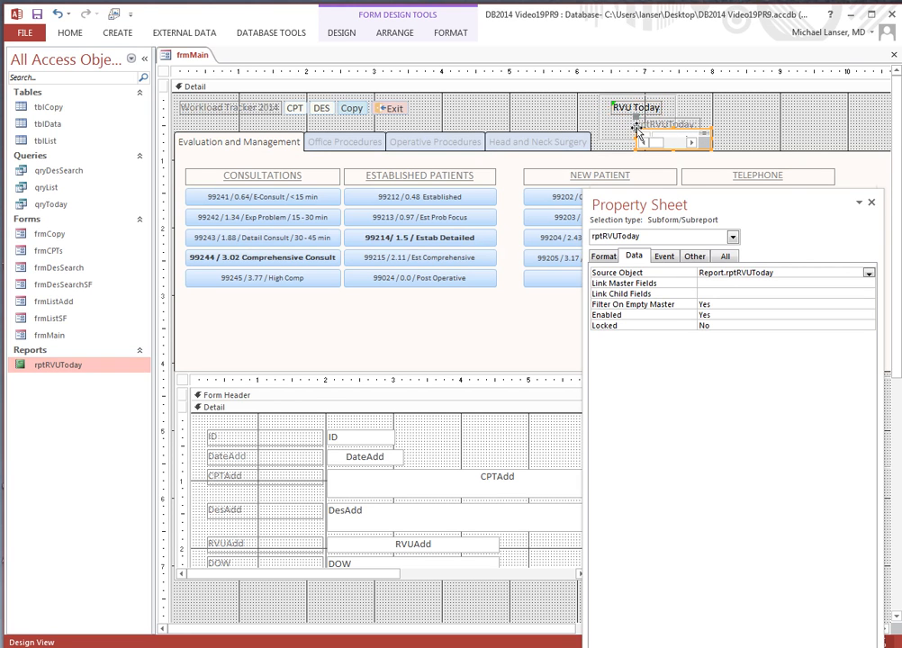
{"action": "left_click", "coordinate": [647, 124]}
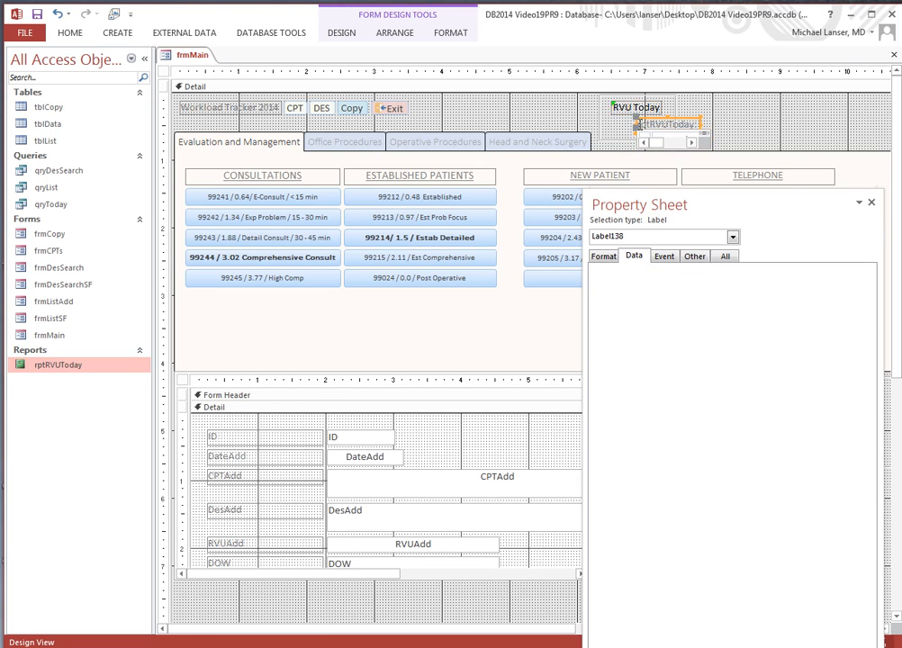
{"action": "right_click", "coordinate": [647, 123]}
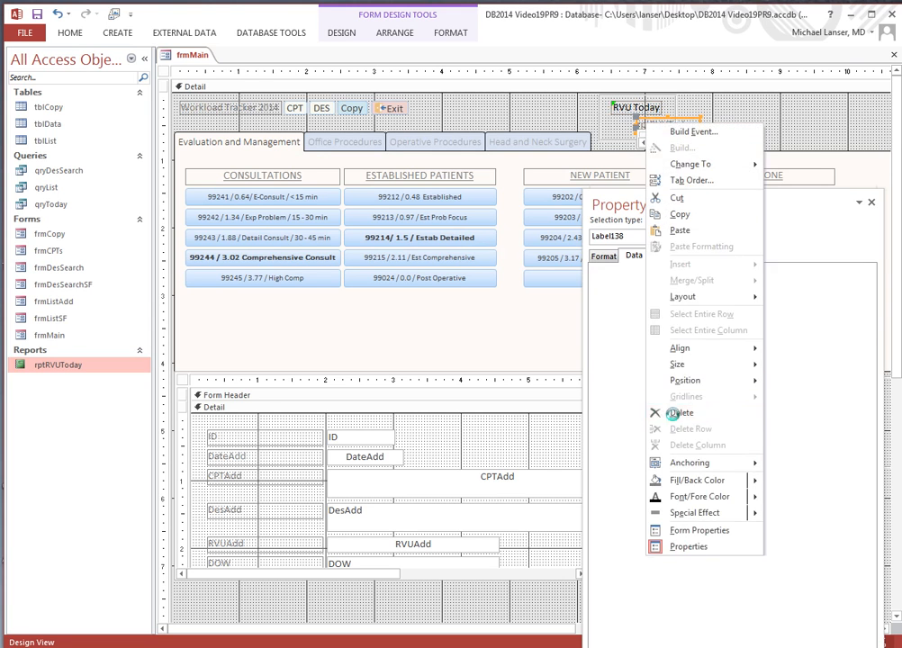
{"action": "left_click", "coordinate": [667, 413]}
Step: Move the rptRVUToday subreport directly under the RVU Today label and narrow it to about 0.7" wide inside the rectangle
{"action": "left_click", "coordinate": [645, 140]}
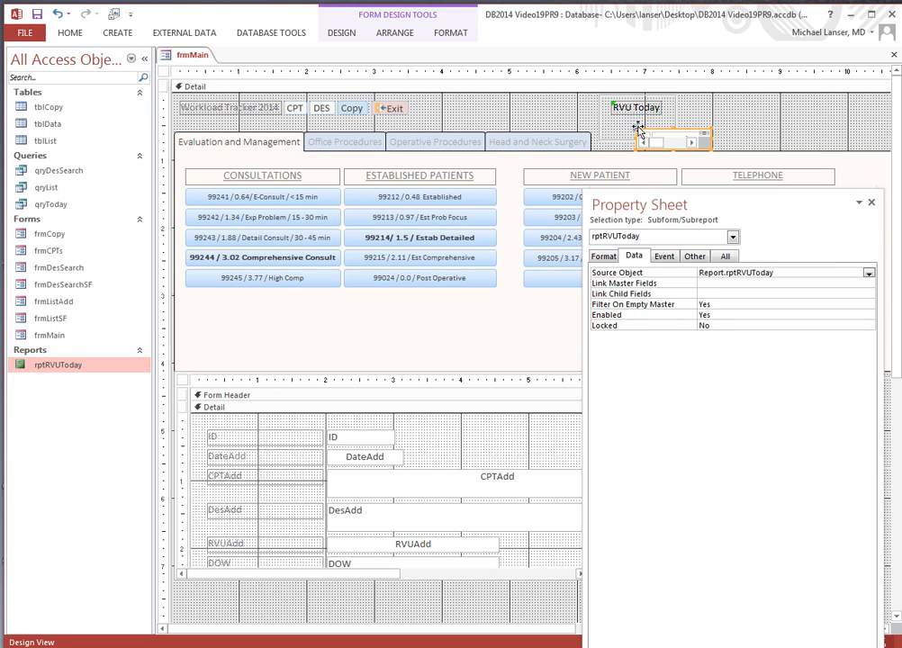
{"action": "left_click_drag", "start_coordinate": [627, 123], "coordinate": [606, 116]}
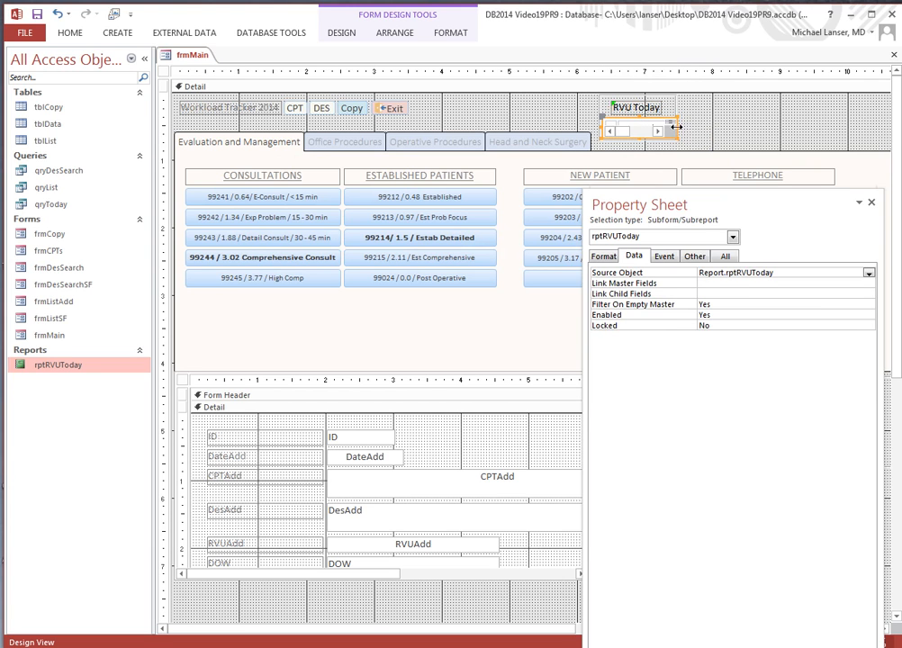
{"action": "left_click_drag", "start_coordinate": [676, 127], "coordinate": [616, 117]}
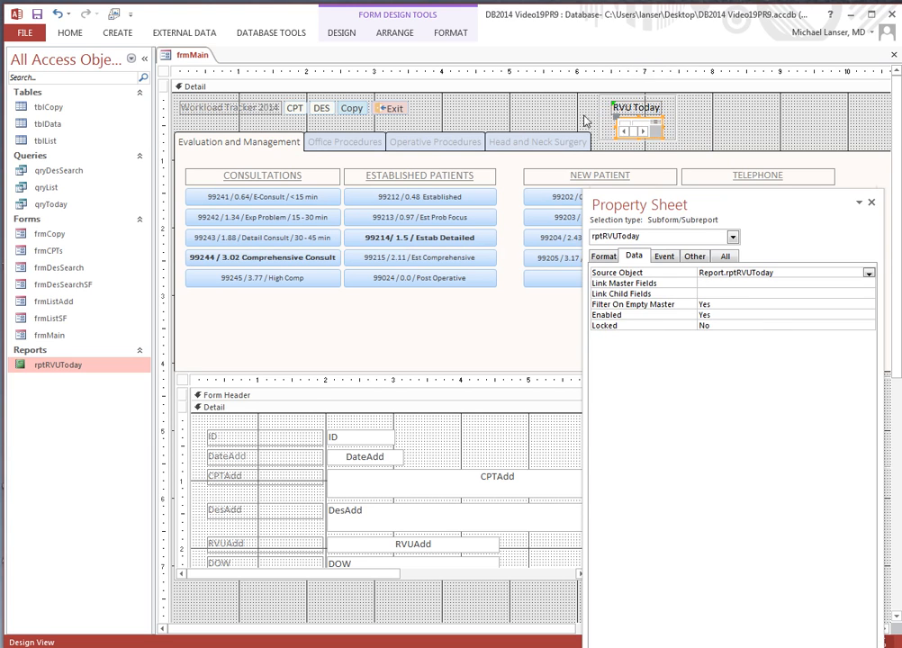
Step: Extend the surrounding rectangle slightly downward and nudge the RVU Today label right to center it over the subreport
{"action": "left_click", "coordinate": [675, 141]}
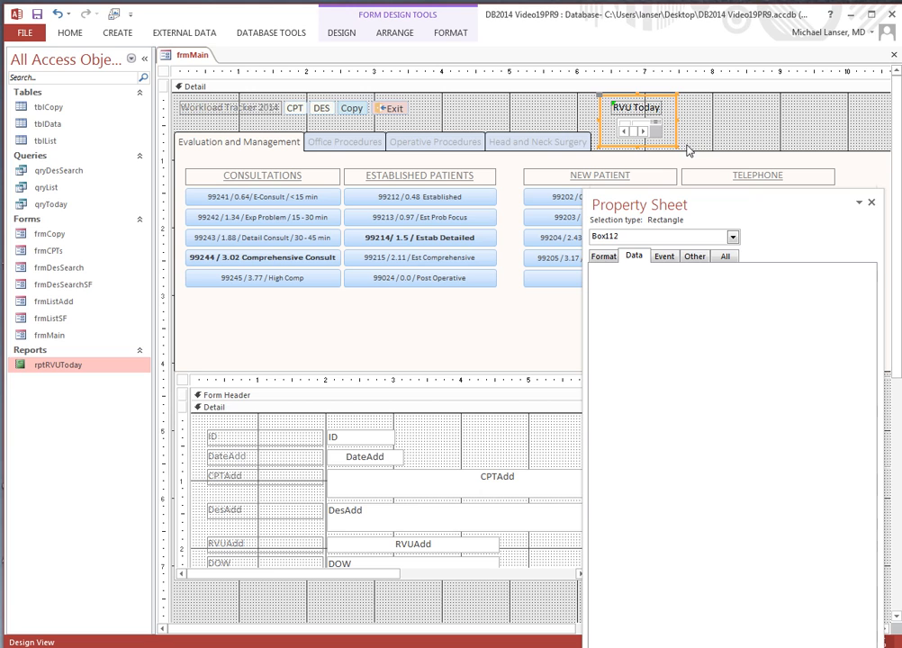
{"action": "left_click", "coordinate": [648, 115]}
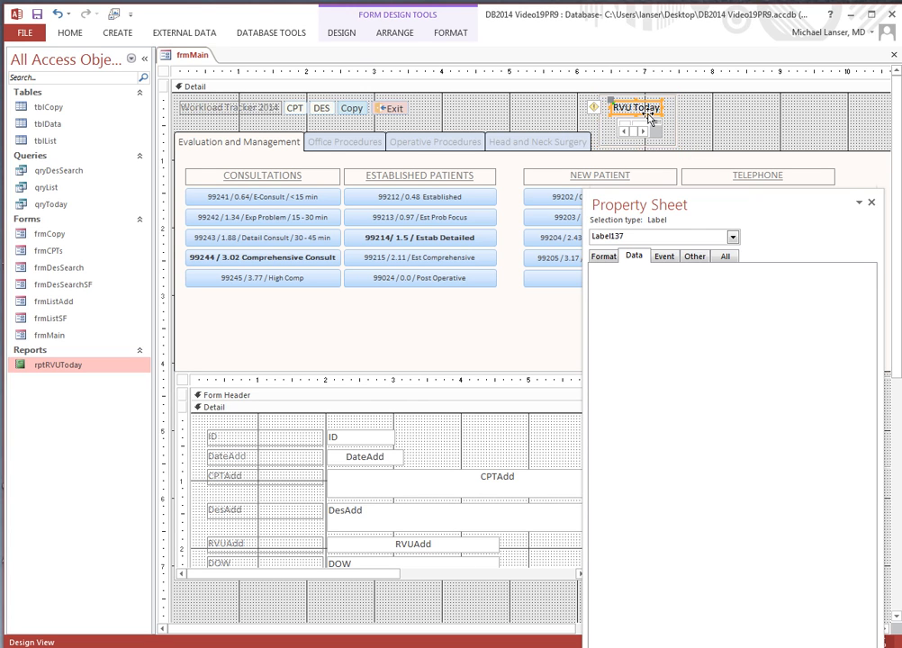
{"action": "key", "text": "Right"}
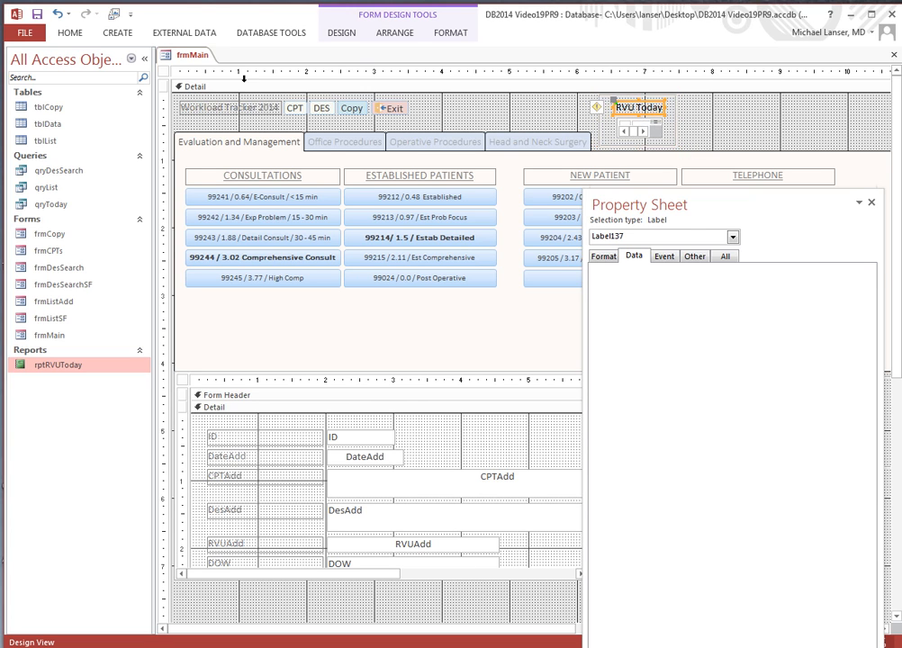
Step: Check the RVU Today subreport's display in frmMain's Form View and return the form to Design View
{"action": "right_click", "coordinate": [194, 57]}
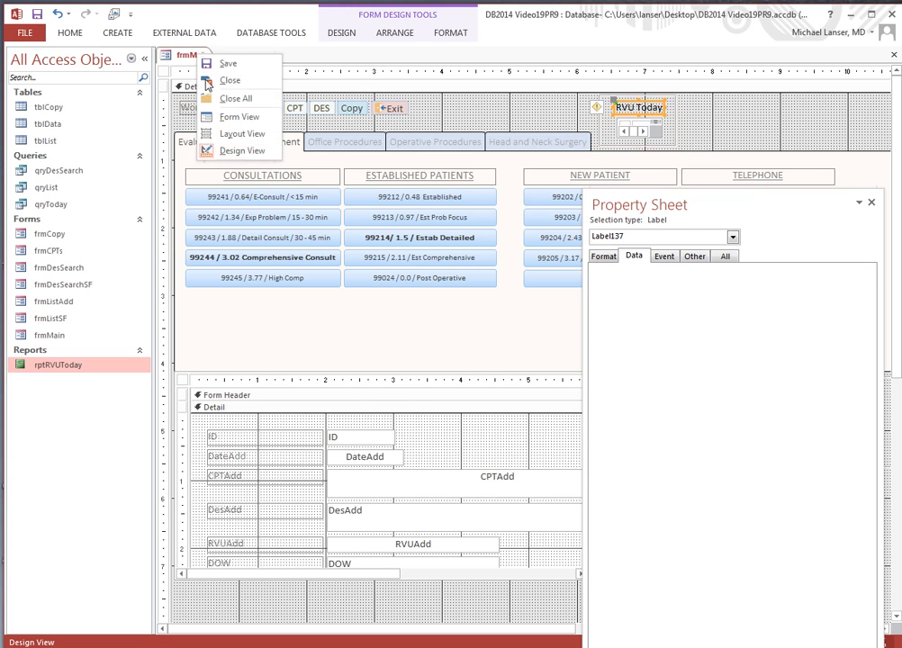
{"action": "left_click", "coordinate": [250, 121]}
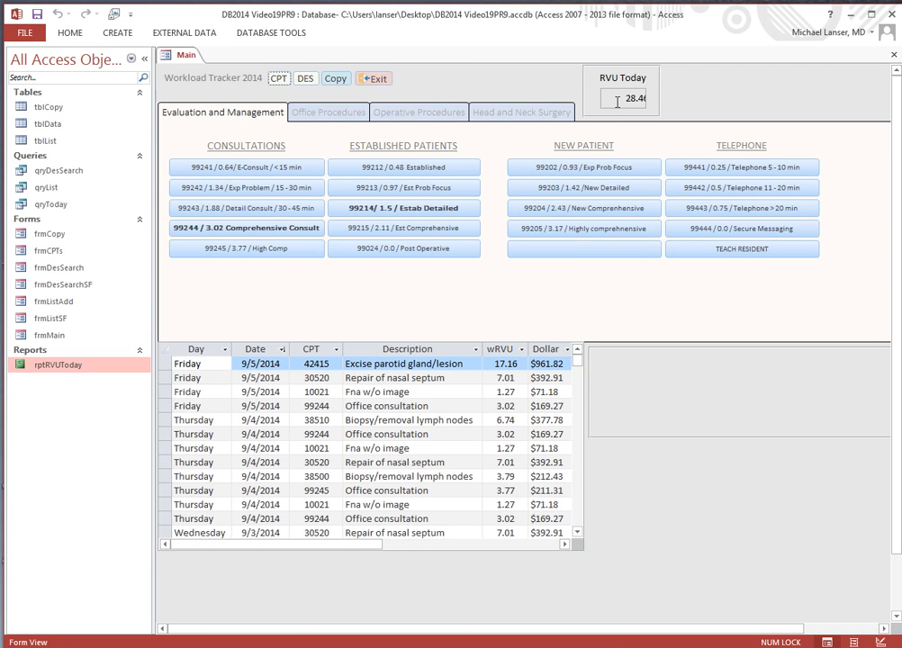
{"action": "right_click", "coordinate": [191, 57]}
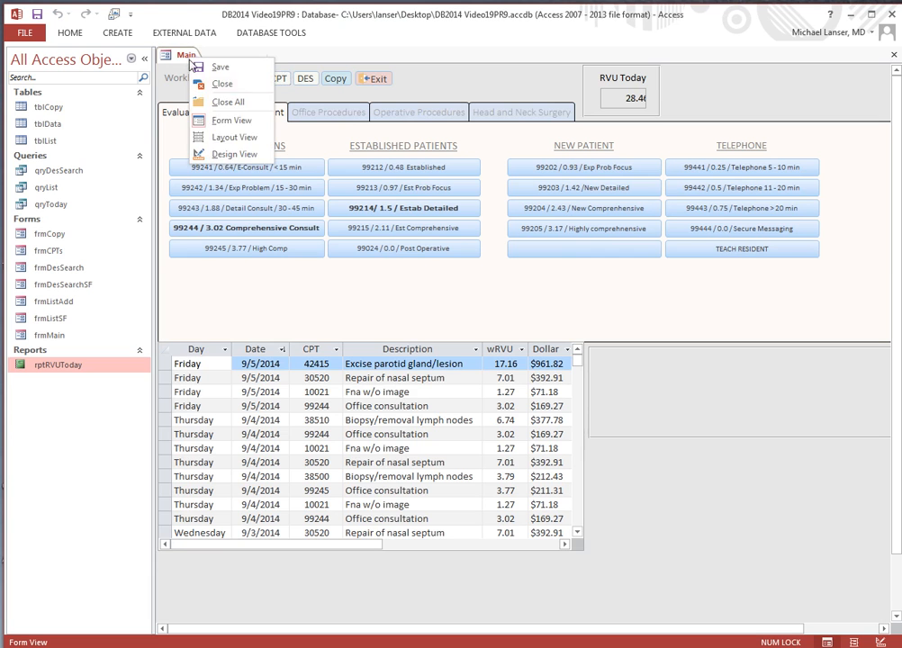
{"action": "left_click", "coordinate": [232, 154]}
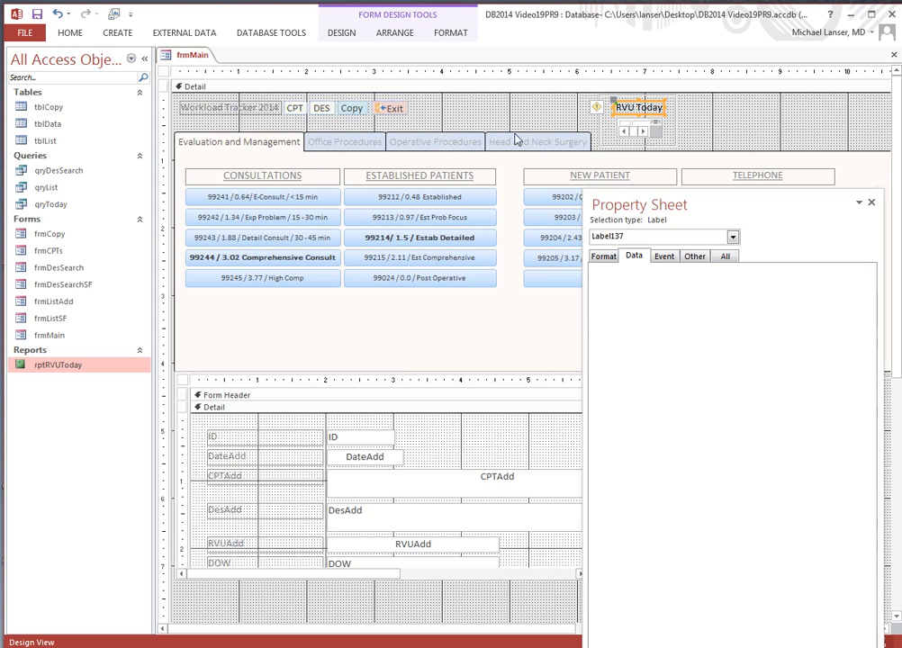
Step: Set the border style of the rptRVUToday subreport under the RVU Today label to Transparent
{"action": "left_click", "coordinate": [623, 134]}
{"action": "left_click", "coordinate": [624, 125]}
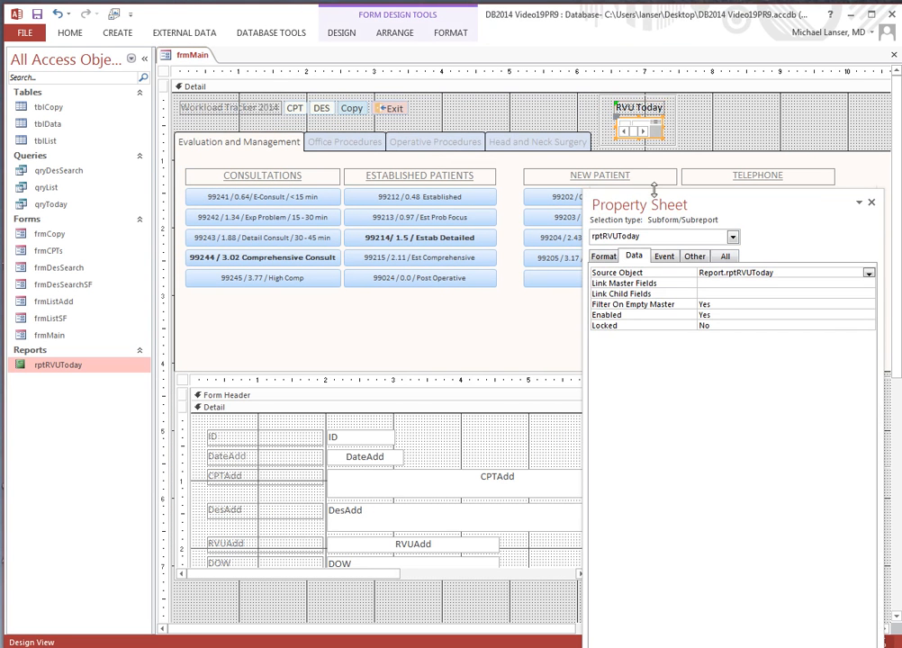
{"action": "left_click", "coordinate": [604, 257]}
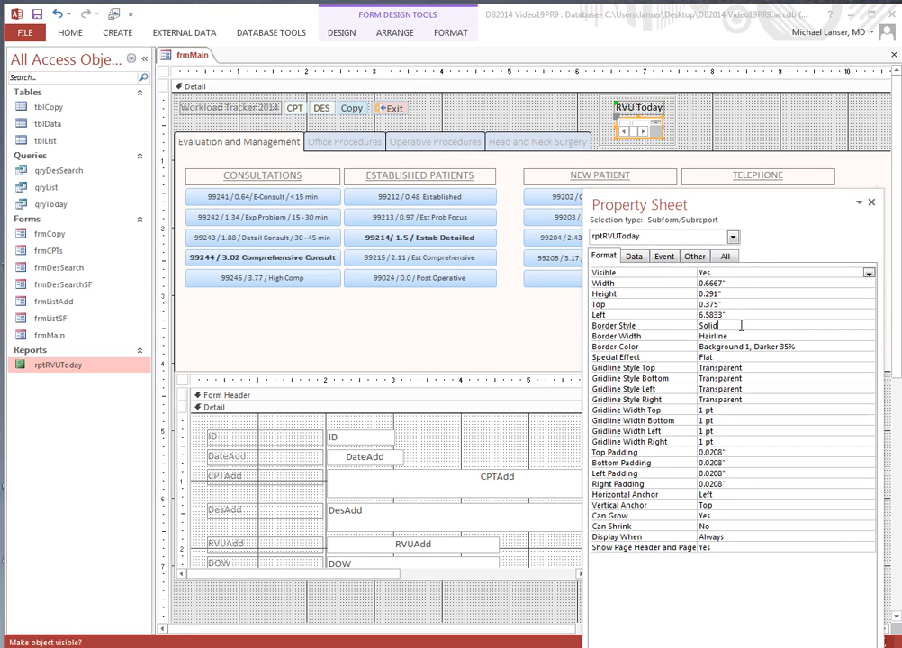
{"action": "left_click", "coordinate": [685, 325]}
{"action": "left_click", "coordinate": [868, 327]}
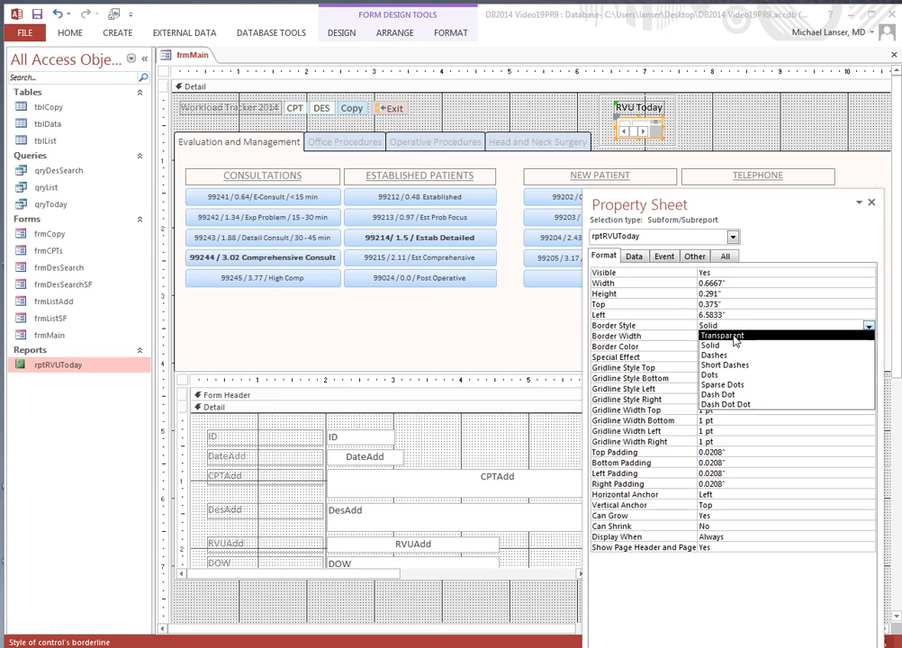
{"action": "left_click", "coordinate": [734, 337]}
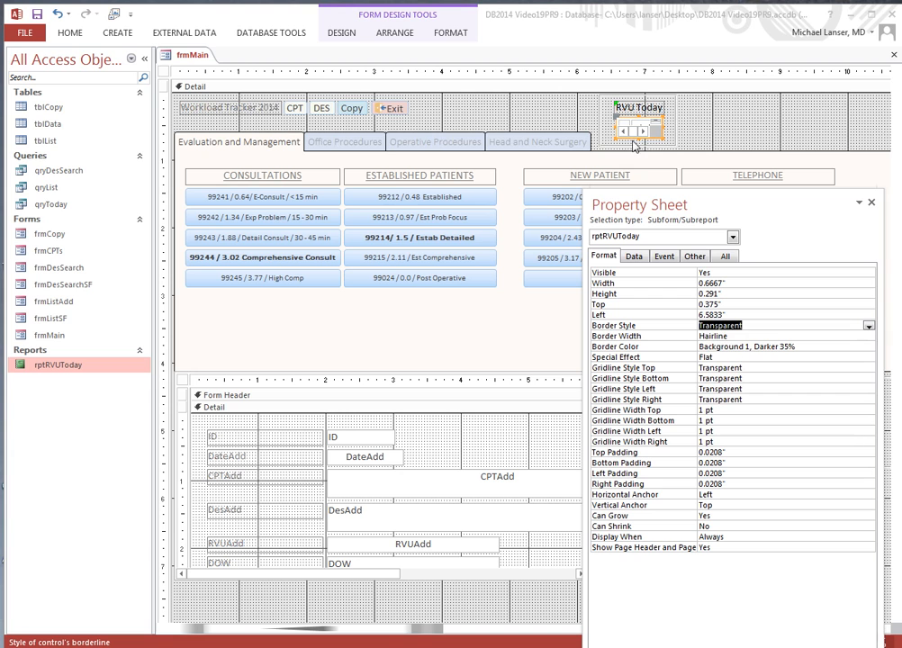
Step: Set the text alignment of the txtRVUToday text box inside the rptRVUToday subreport to Left
{"action": "left_click", "coordinate": [701, 137]}
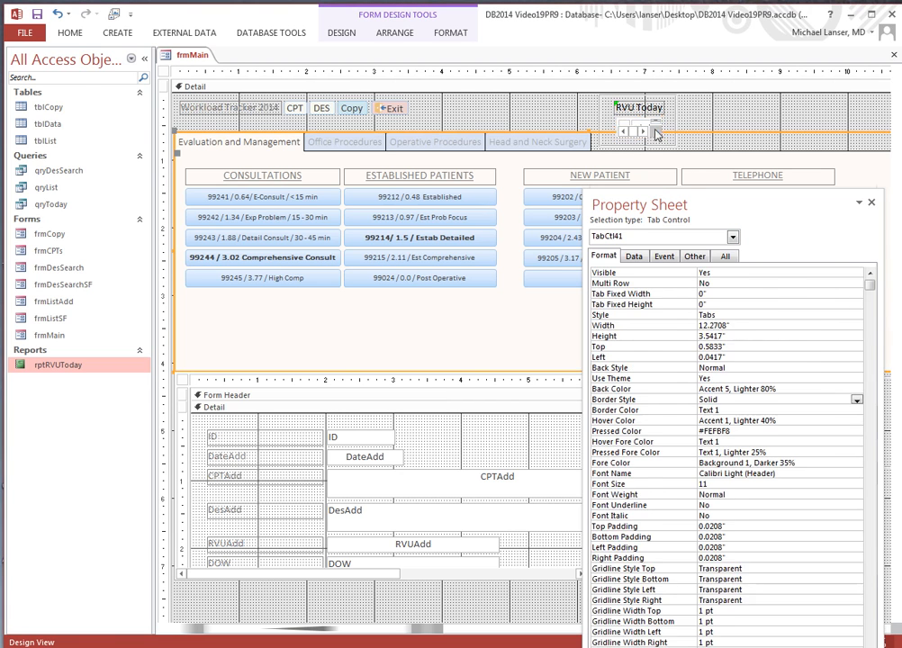
{"action": "left_click", "coordinate": [656, 133]}
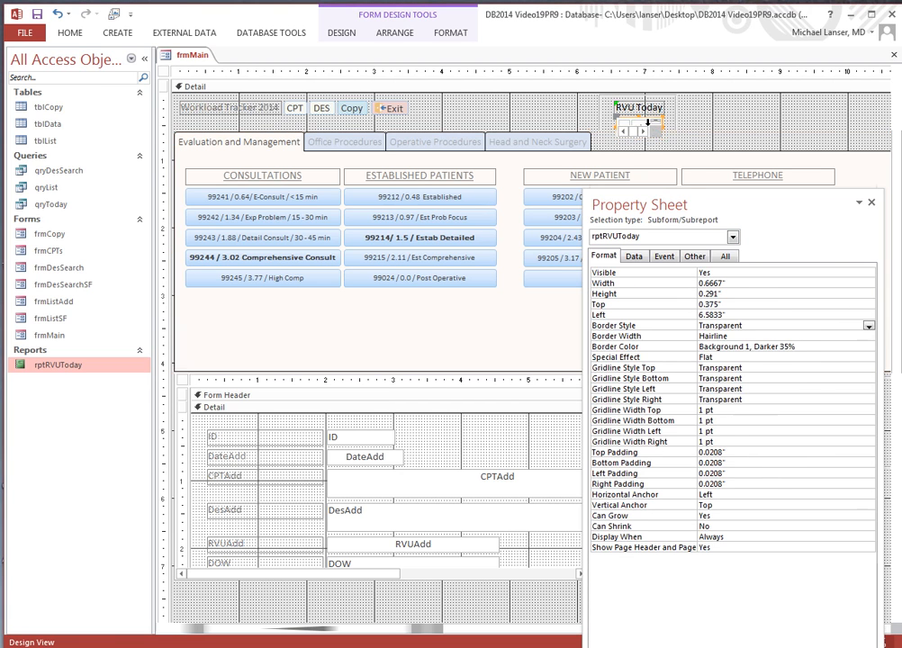
{"action": "left_click", "coordinate": [733, 237]}
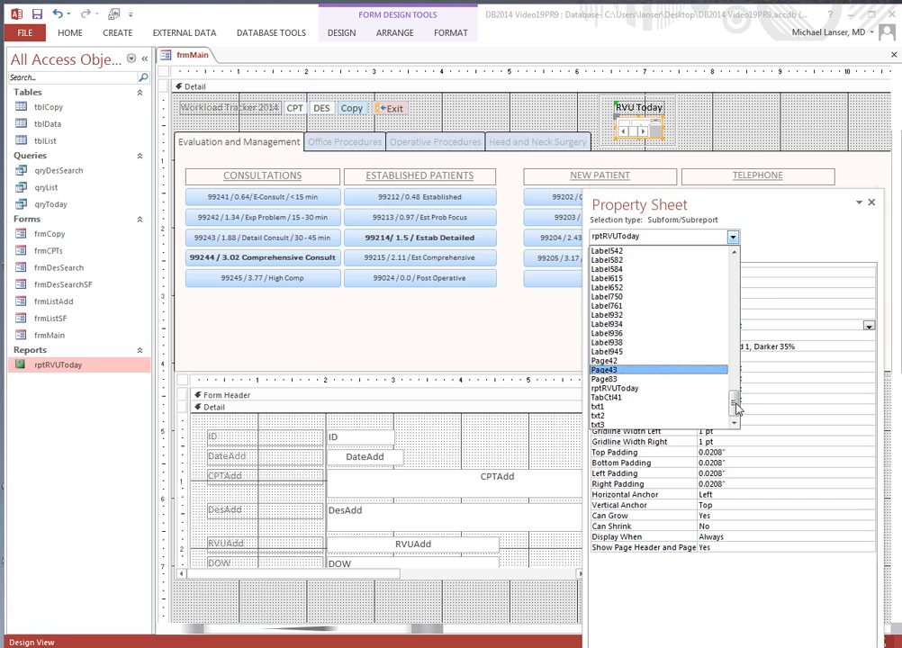
{"action": "left_click_drag", "start_coordinate": [735, 403], "coordinate": [731, 247]}
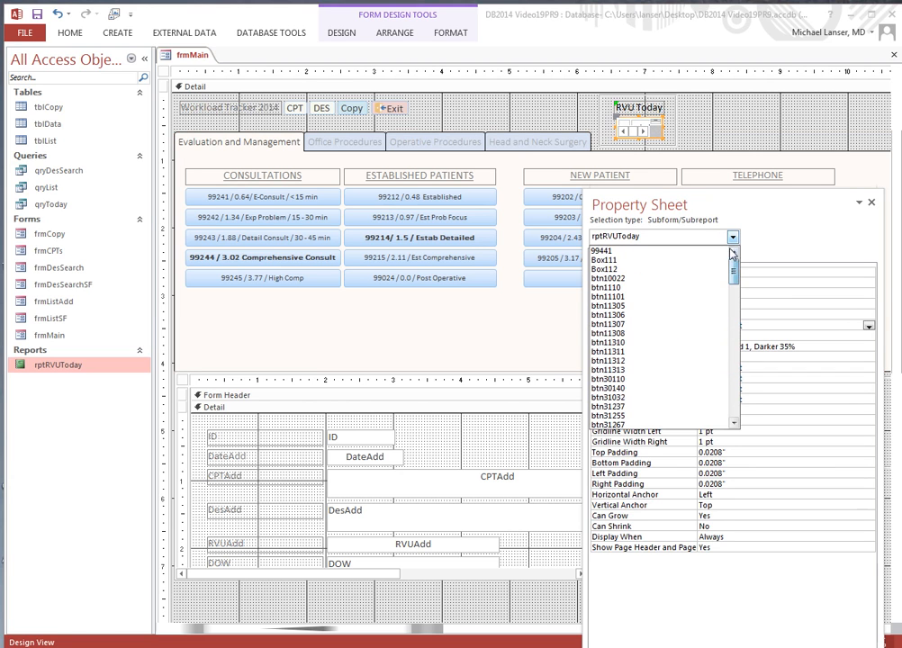
{"action": "left_click", "coordinate": [639, 130]}
{"action": "left_click", "coordinate": [626, 128]}
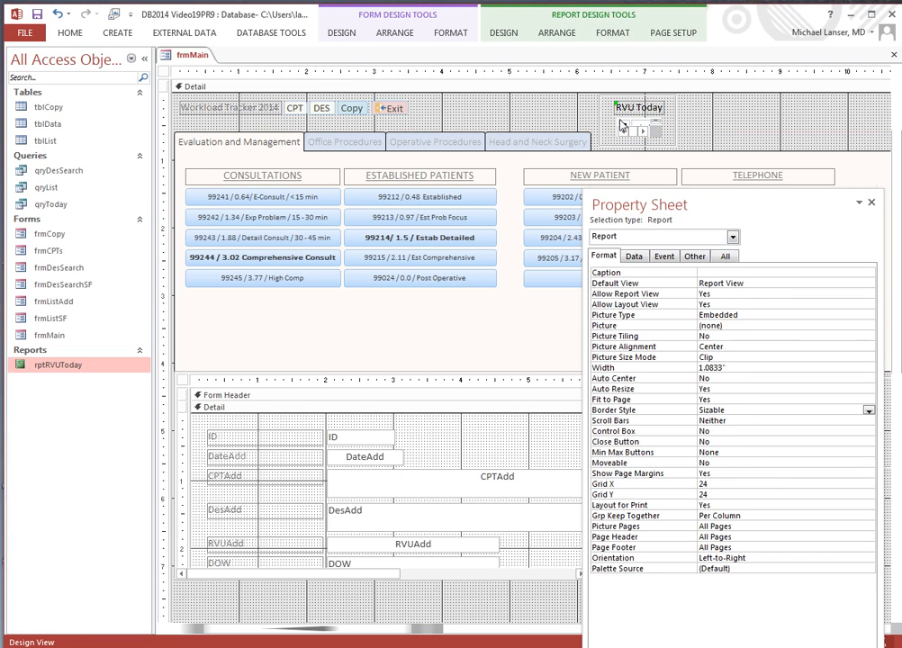
{"action": "left_click", "coordinate": [619, 126]}
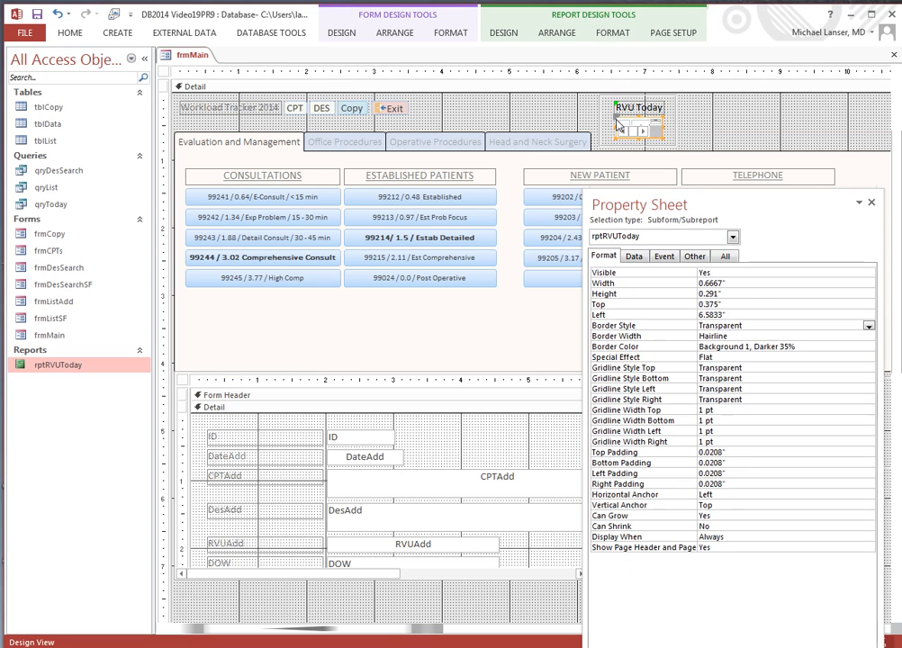
{"action": "left_click", "coordinate": [634, 128]}
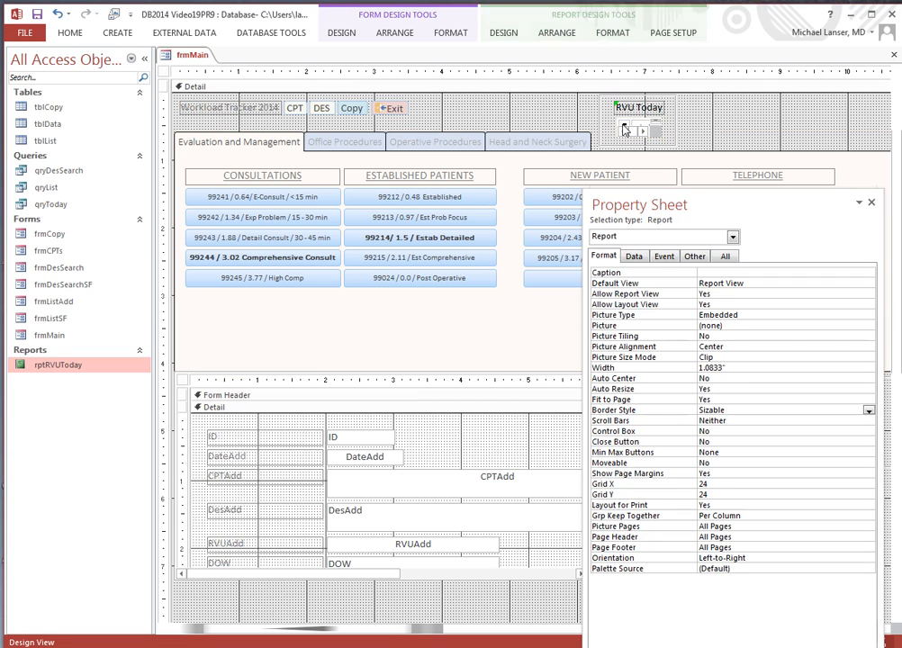
{"action": "left_click", "coordinate": [733, 236]}
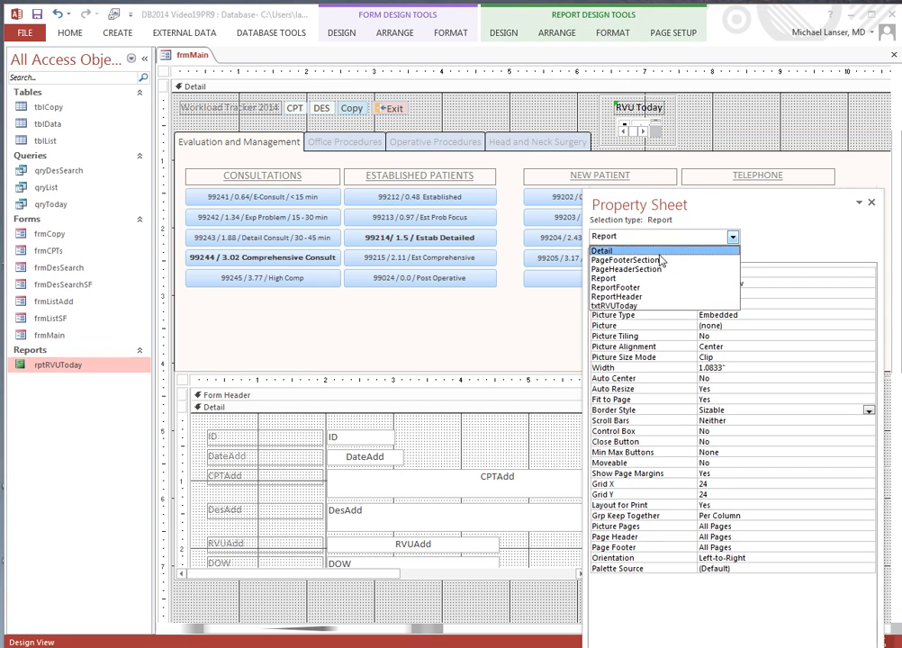
{"action": "left_click", "coordinate": [612, 306]}
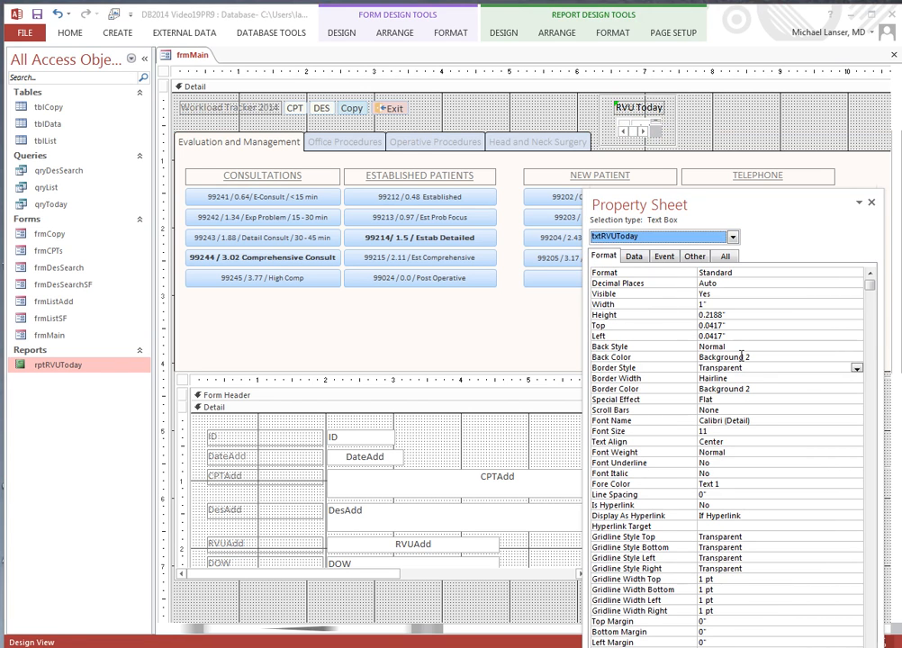
{"action": "left_click", "coordinate": [740, 442]}
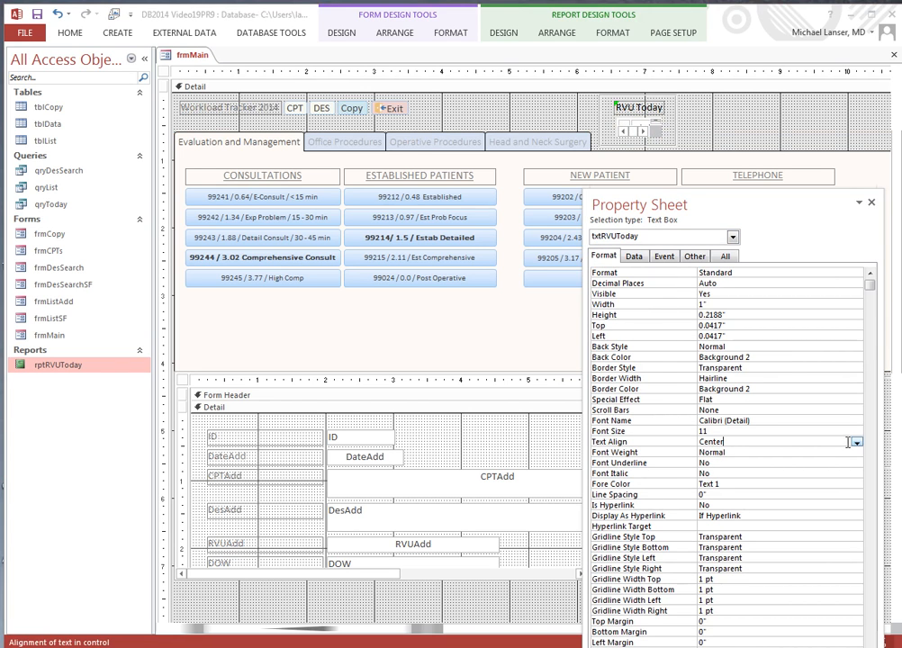
{"action": "left_click", "coordinate": [856, 442]}
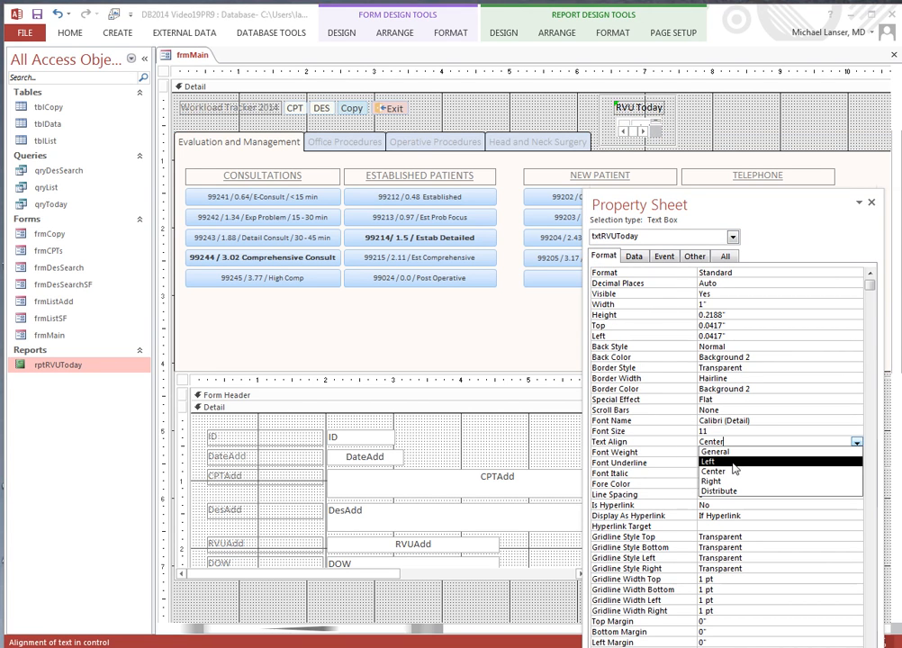
{"action": "left_click", "coordinate": [717, 463]}
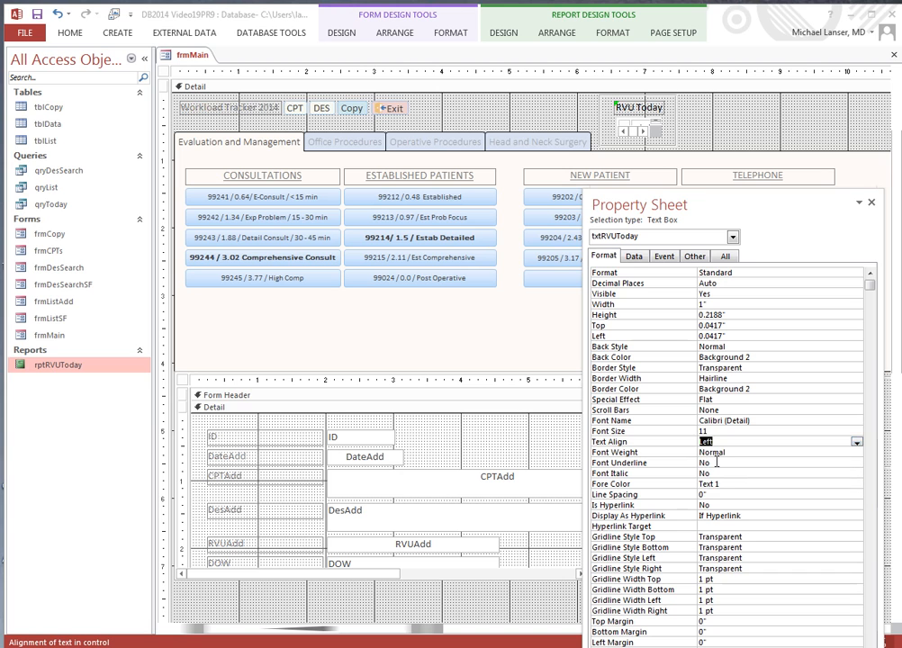
Step: Check the RVU total's alignment and border in frmMain's Form View, and return the form to Design View
{"action": "right_click", "coordinate": [189, 54]}
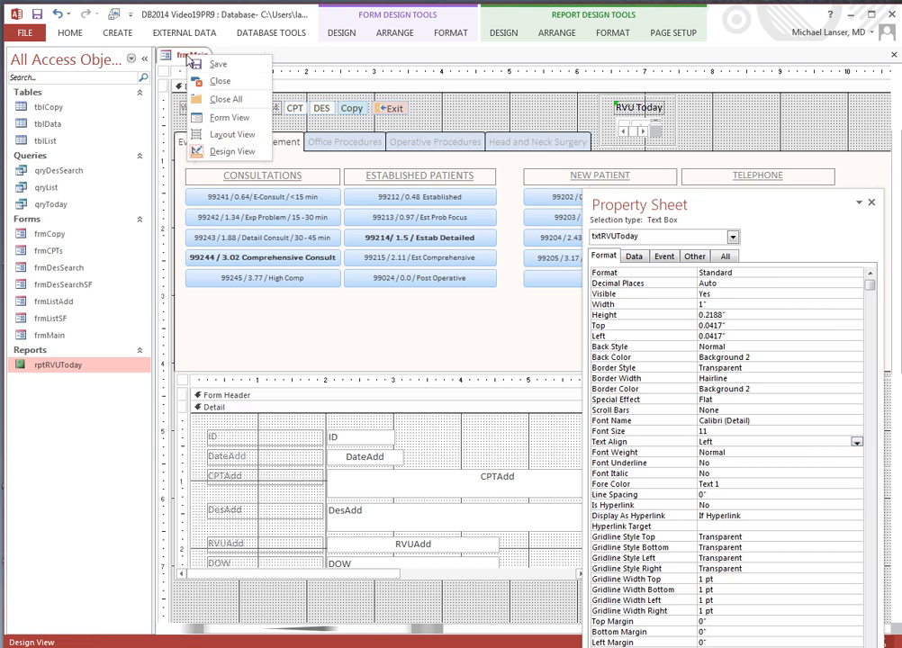
{"action": "left_click", "coordinate": [232, 113]}
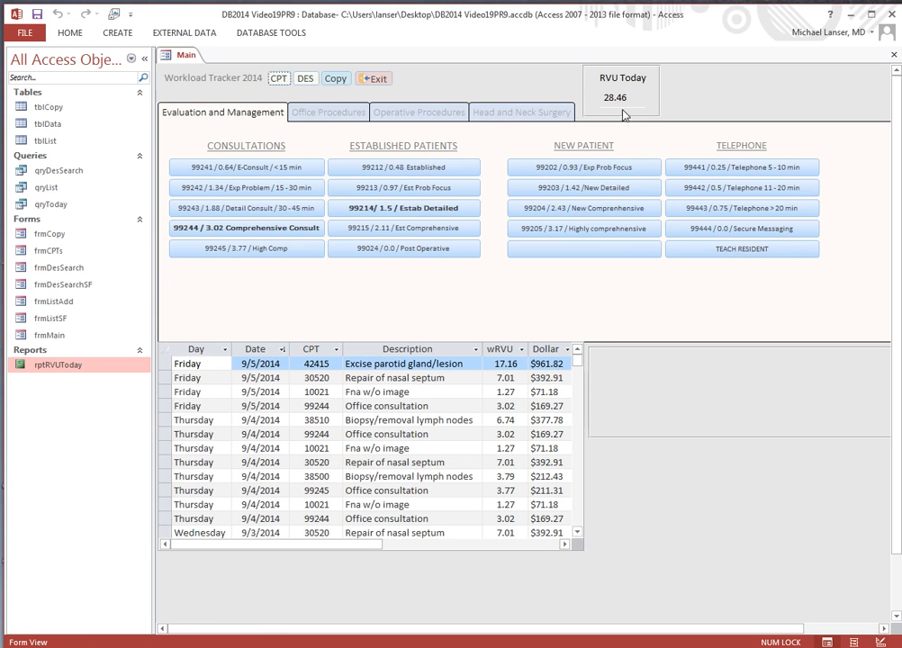
{"action": "right_click", "coordinate": [185, 55]}
{"action": "left_click", "coordinate": [231, 151]}
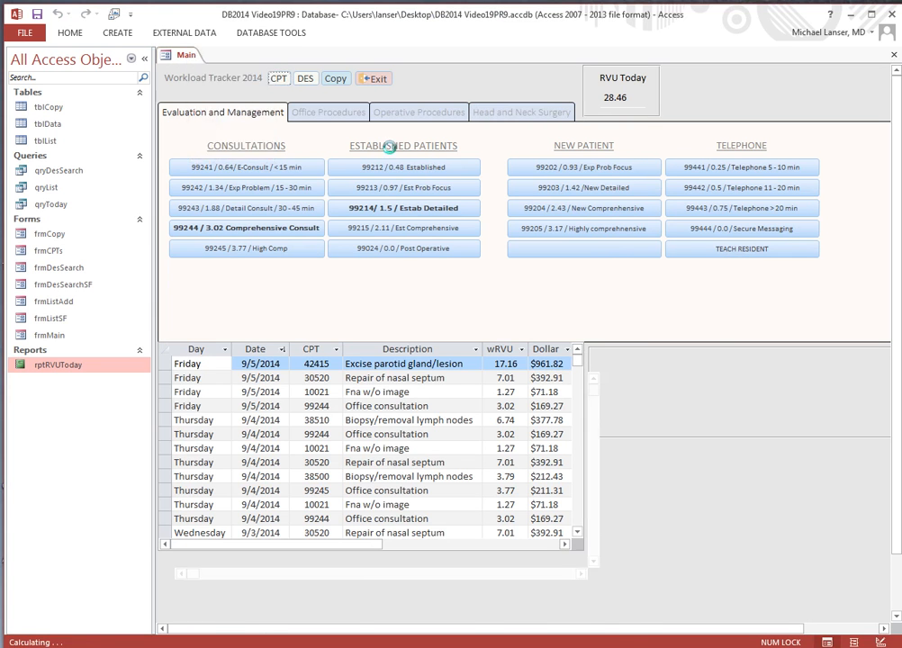
Step: Try to extend the rptRVUToday subreport's lower edge slightly, check it in Form View, and return frmMain to Design View
{"action": "left_click", "coordinate": [636, 135]}
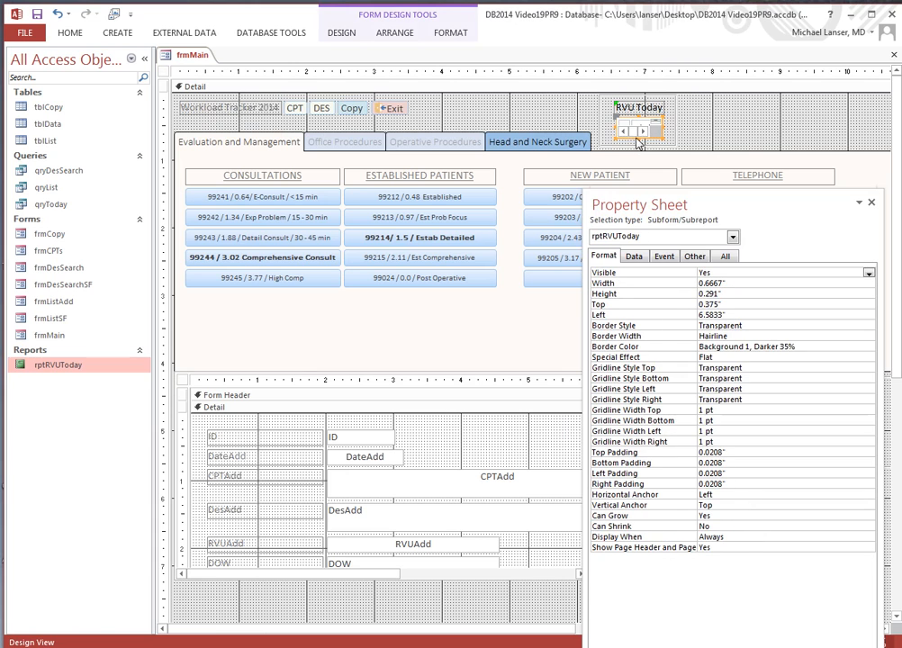
{"action": "left_click_drag", "start_coordinate": [638, 138], "coordinate": [639, 141]}
{"action": "right_click", "coordinate": [195, 56]}
{"action": "right_click", "coordinate": [197, 55]}
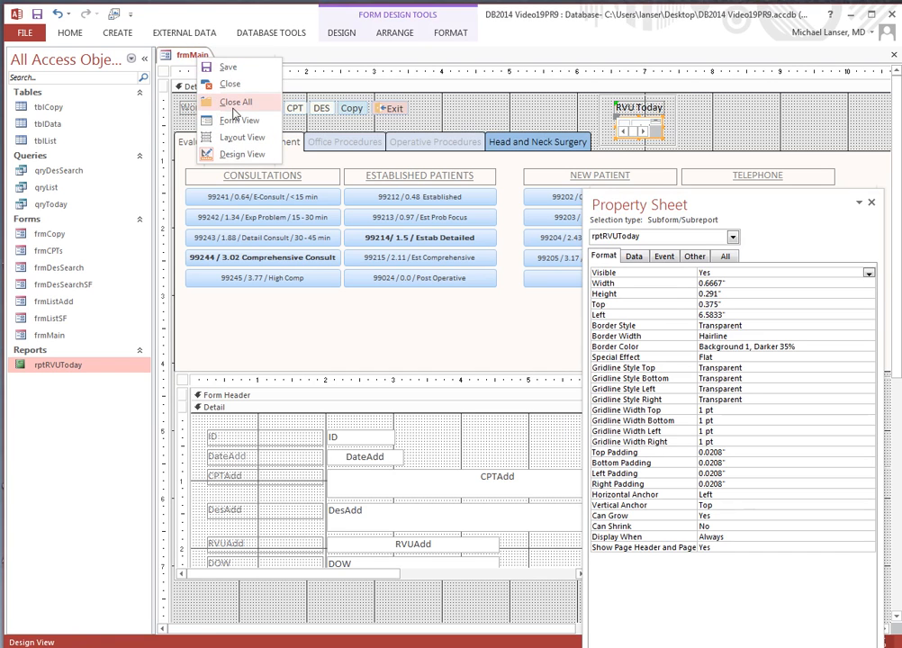
{"action": "left_click", "coordinate": [239, 120]}
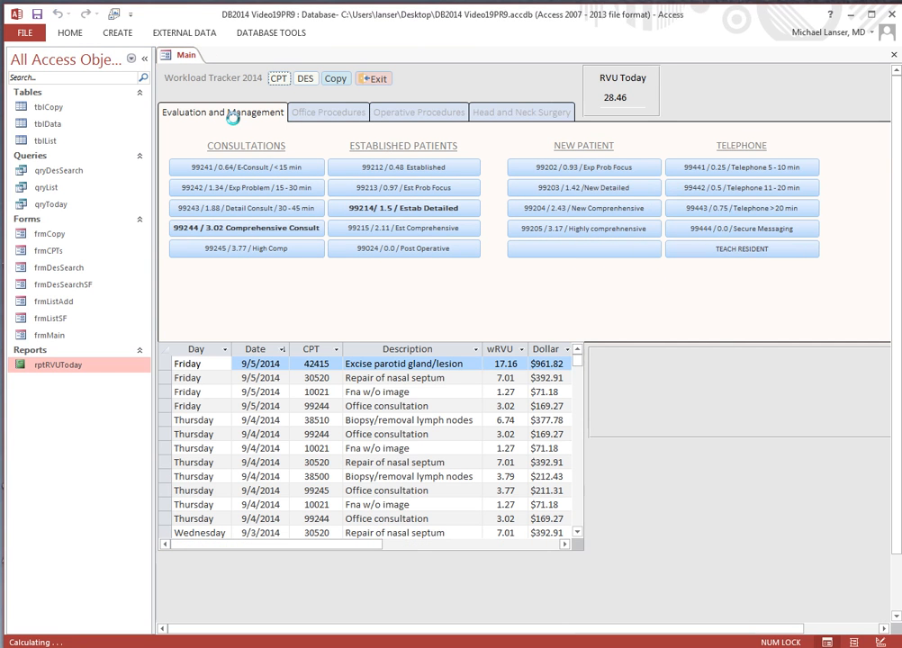
{"action": "right_click", "coordinate": [188, 55]}
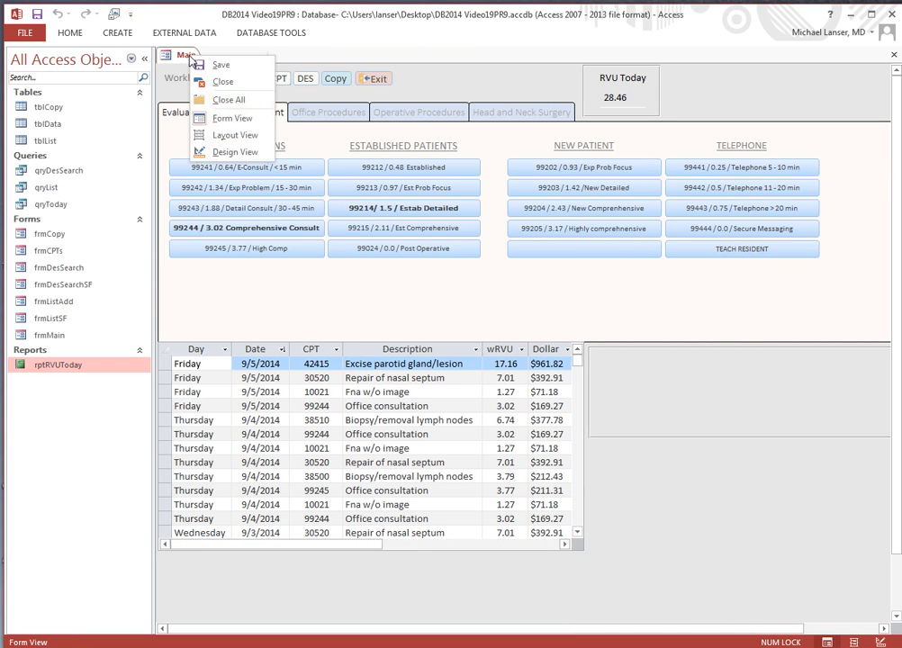
{"action": "left_click", "coordinate": [221, 151]}
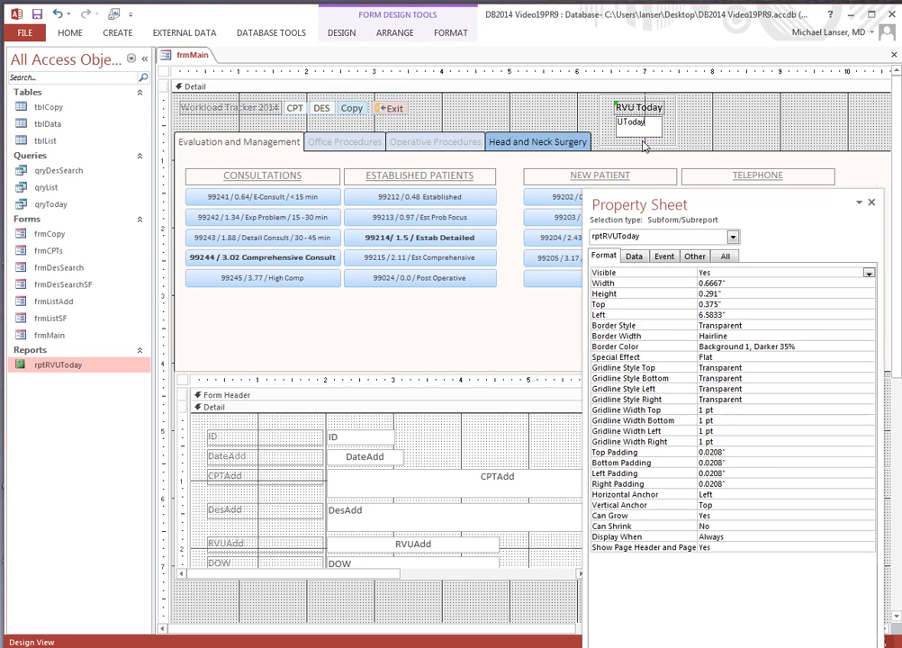
Step: Shorten the rptRVUToday subreport to about 0.25" high, check it in Form View, and return frmMain to Design View
{"action": "left_click", "coordinate": [680, 133]}
{"action": "left_click", "coordinate": [645, 131]}
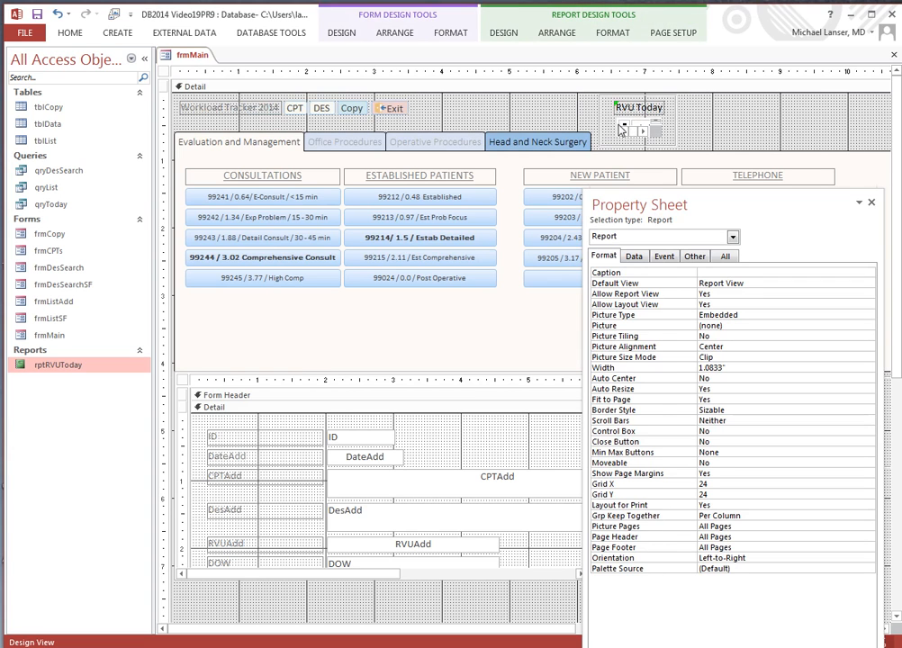
{"action": "left_click", "coordinate": [640, 125]}
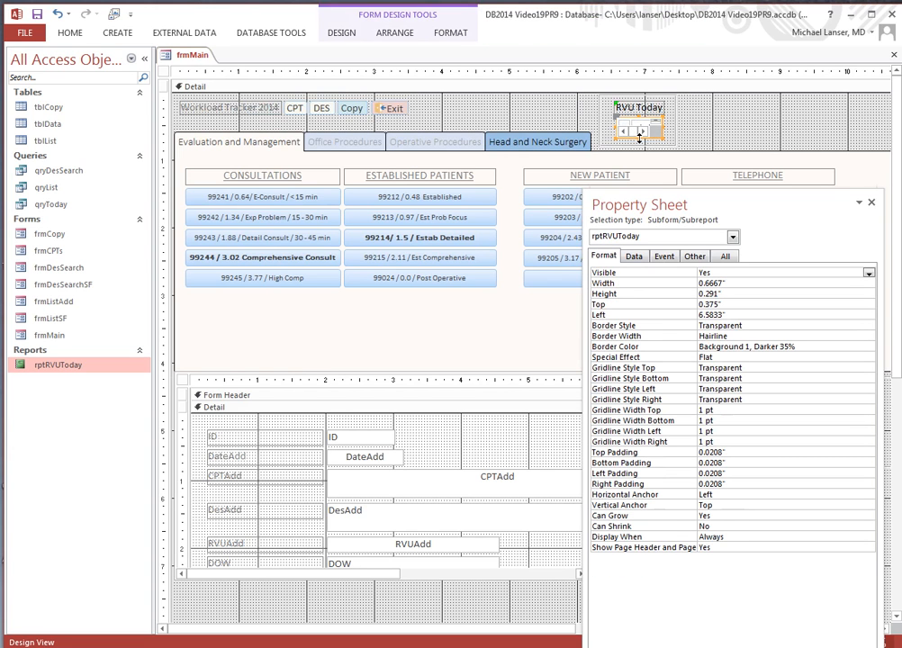
{"action": "left_click_drag", "start_coordinate": [639, 139], "coordinate": [639, 131]}
{"action": "right_click", "coordinate": [199, 56]}
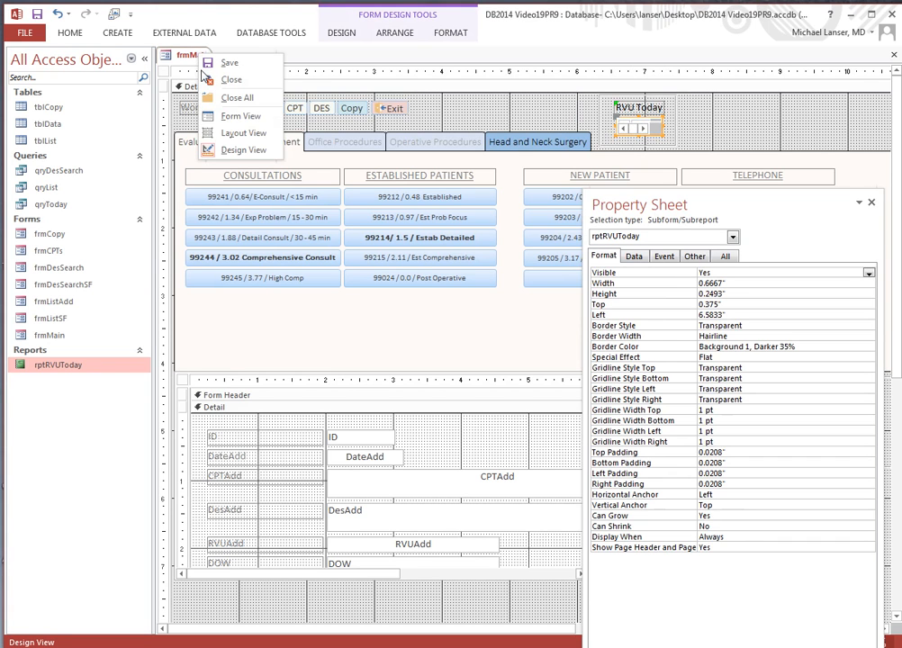
{"action": "left_click", "coordinate": [239, 117]}
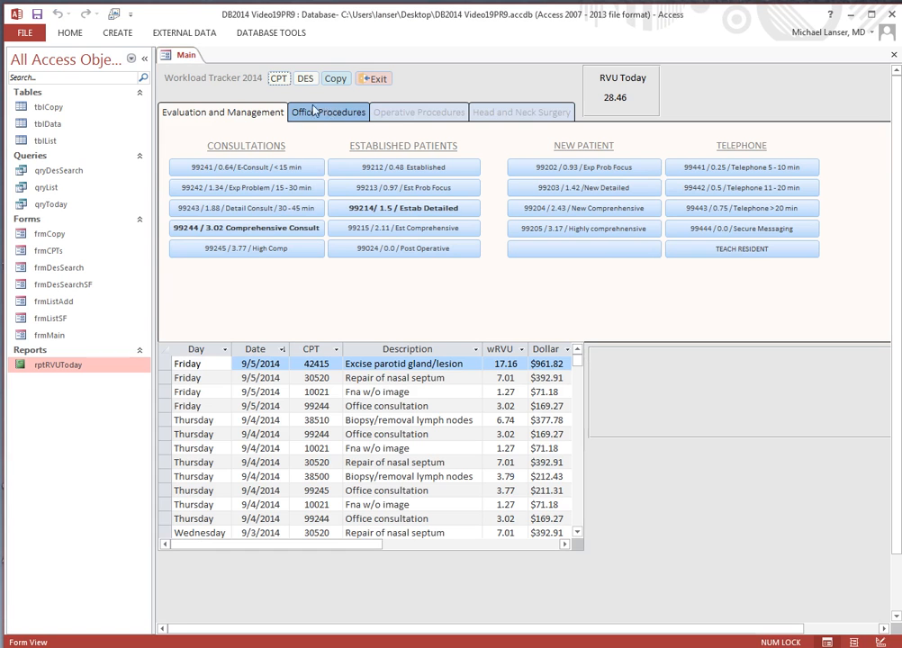
{"action": "right_click", "coordinate": [197, 57]}
{"action": "left_click", "coordinate": [205, 148]}
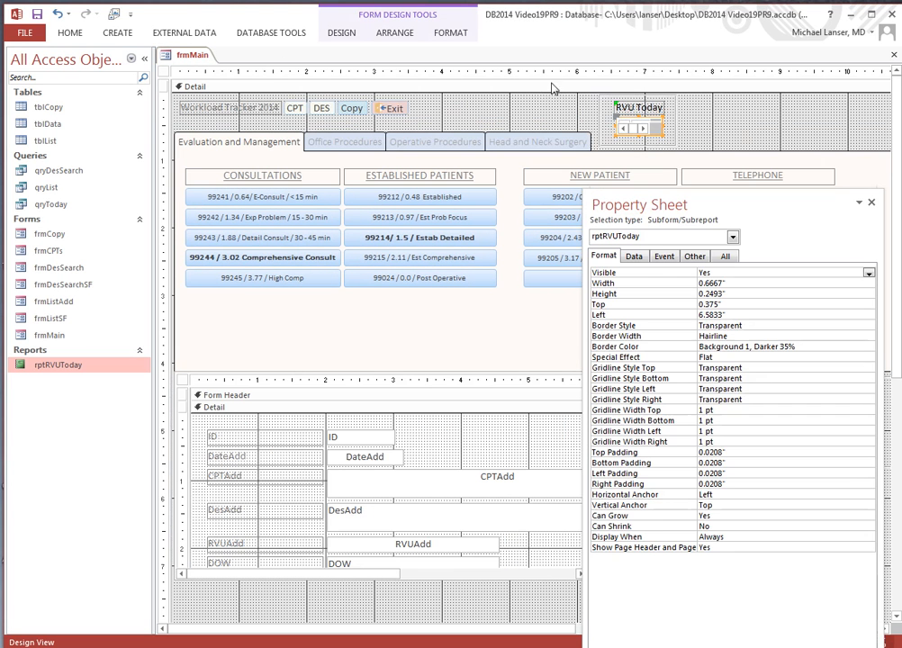
Step: Nudge the RVU Today label one step left and one step down, check it in Form View, and return to Design View
{"action": "left_click", "coordinate": [628, 110]}
{"action": "key", "text": "Left"}
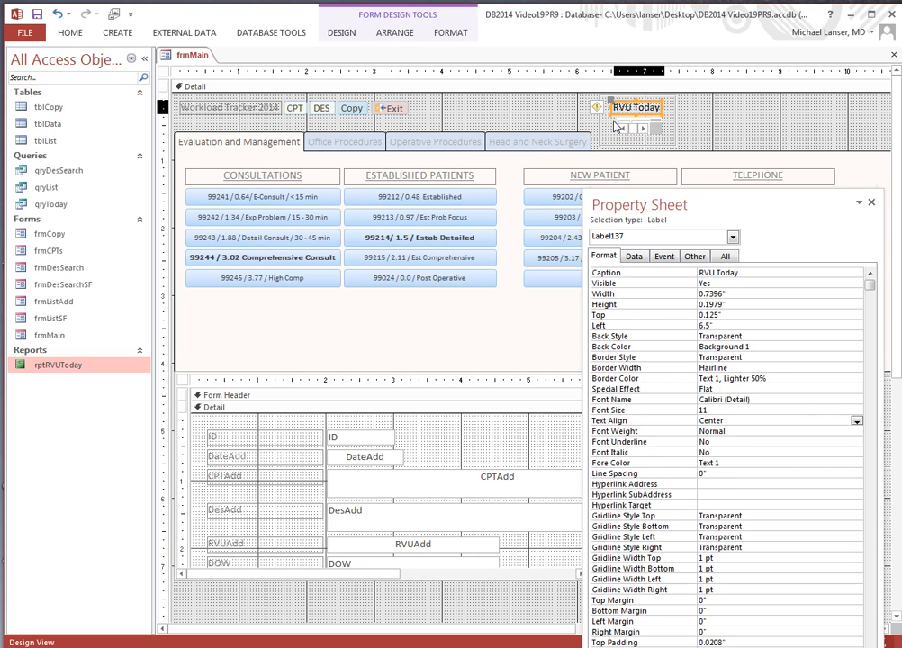
{"action": "key", "text": "Down"}
{"action": "right_click", "coordinate": [185, 55]}
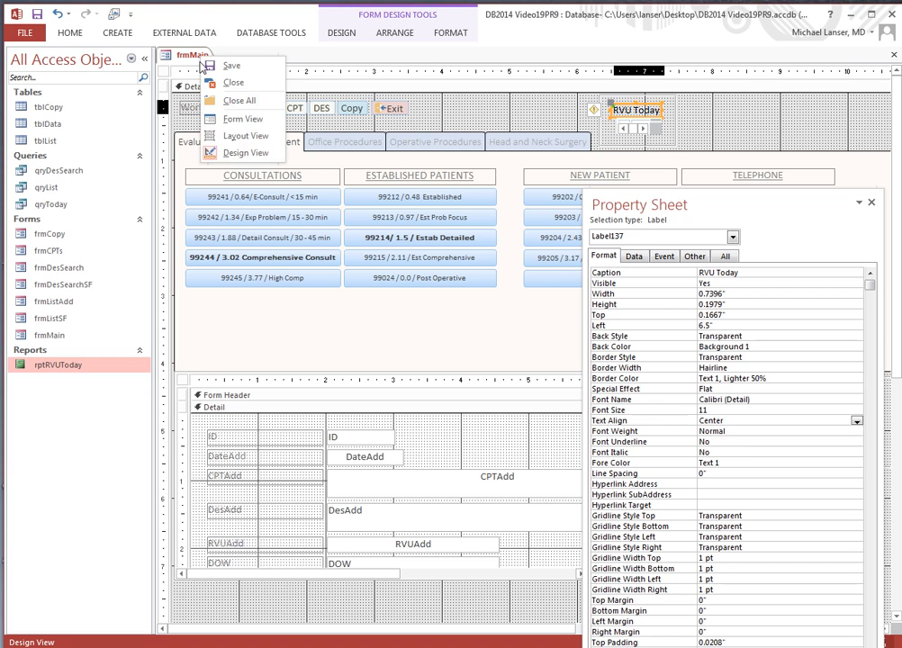
{"action": "left_click", "coordinate": [230, 117]}
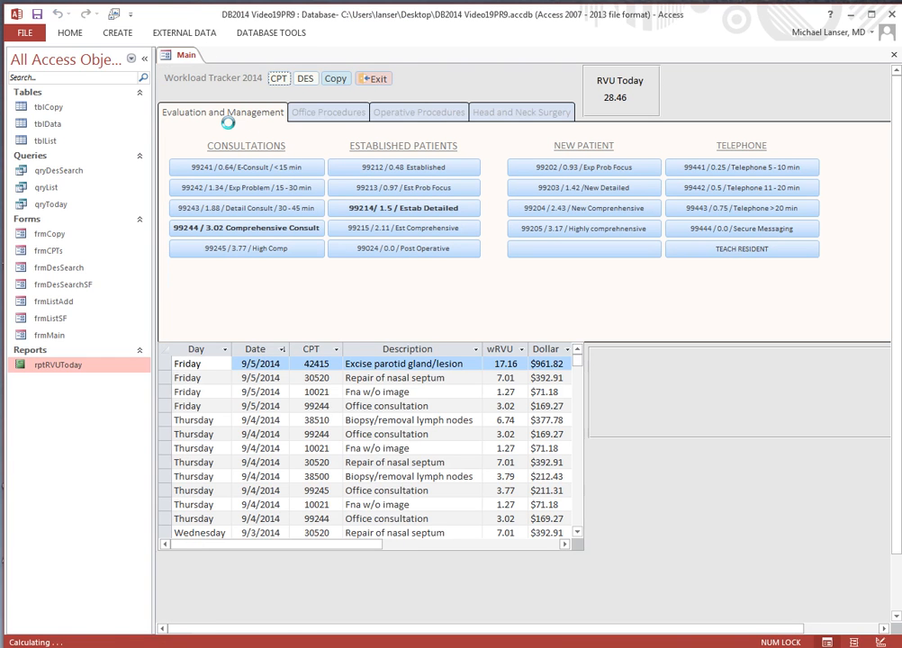
{"action": "right_click", "coordinate": [189, 59]}
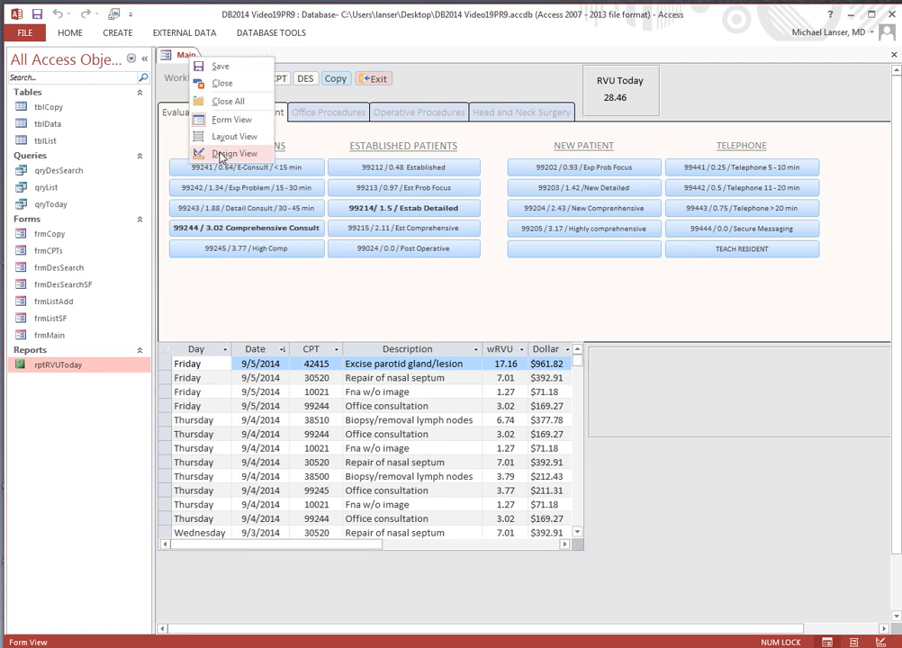
{"action": "left_click", "coordinate": [224, 154]}
Step: Narrow the rectangle around the RVU Today label and subreport to about 1.08" wide
{"action": "left_click", "coordinate": [675, 142]}
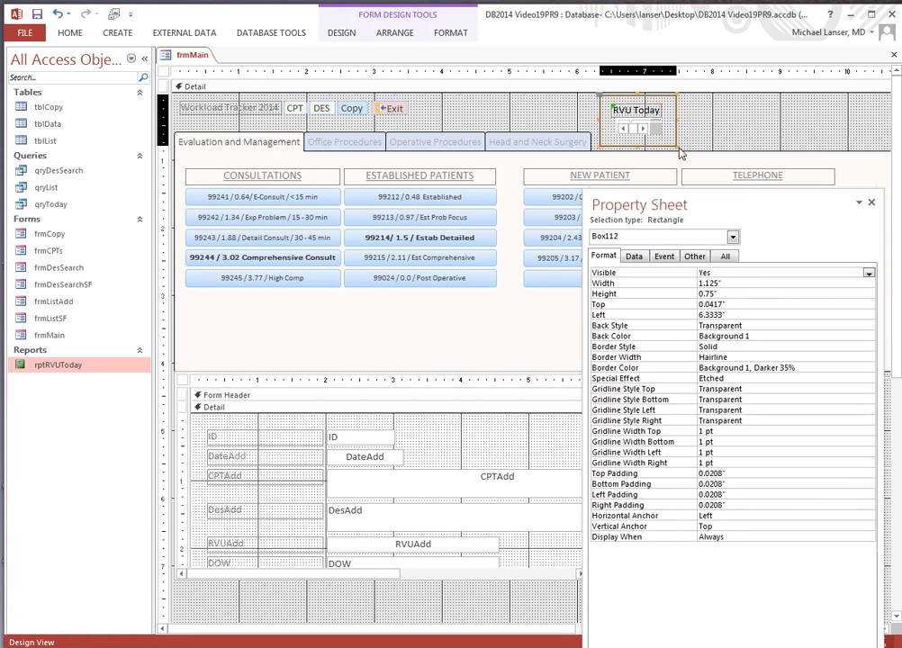
{"action": "left_click_drag", "start_coordinate": [675, 144], "coordinate": [671, 144]}
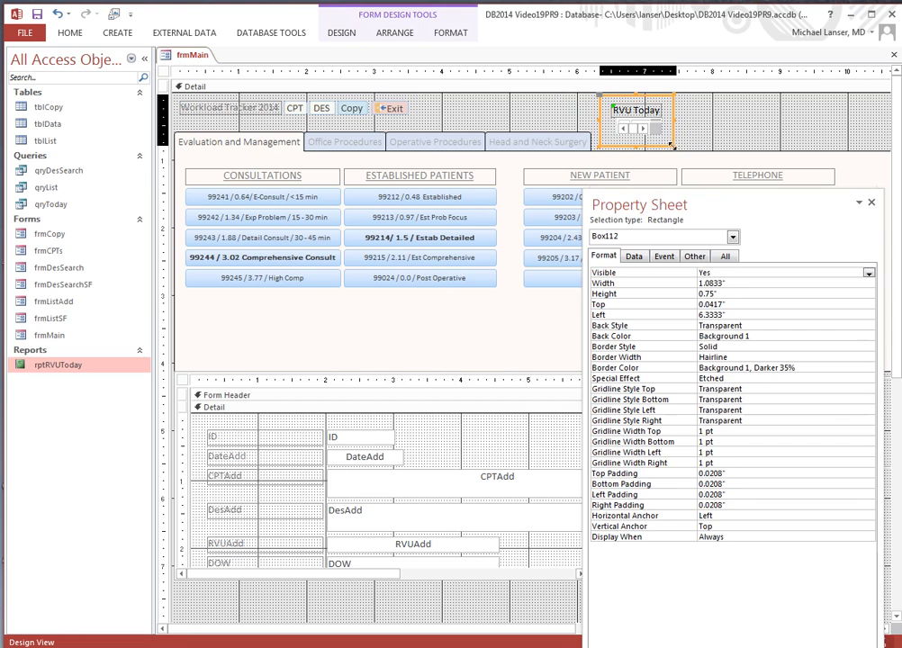
Step: Save frmMain, check the narrowed rectangle around RVU Today in Form View, and return to Design View
{"action": "right_click", "coordinate": [195, 55]}
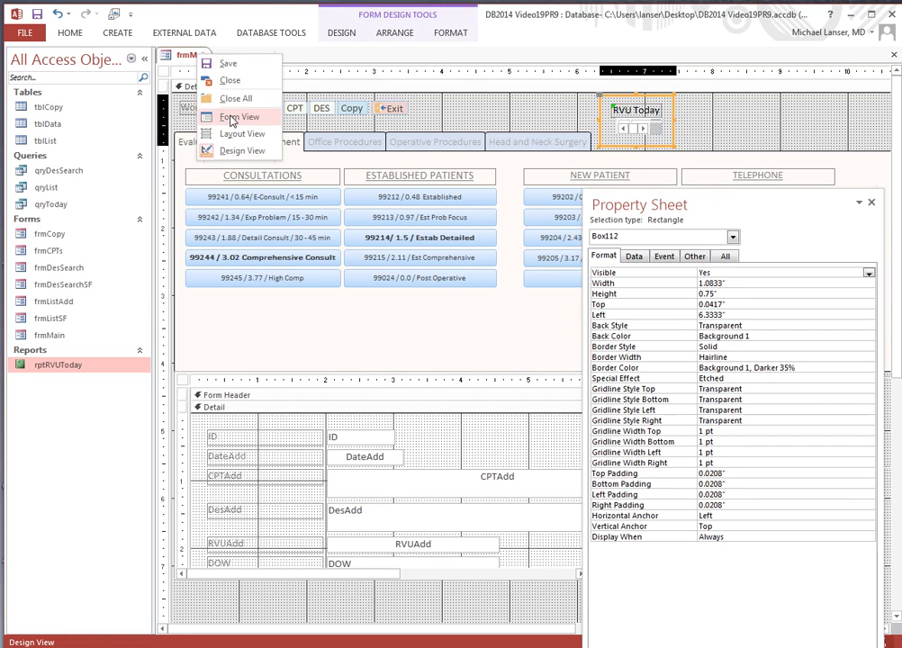
{"action": "left_click", "coordinate": [229, 65]}
{"action": "right_click", "coordinate": [180, 55]}
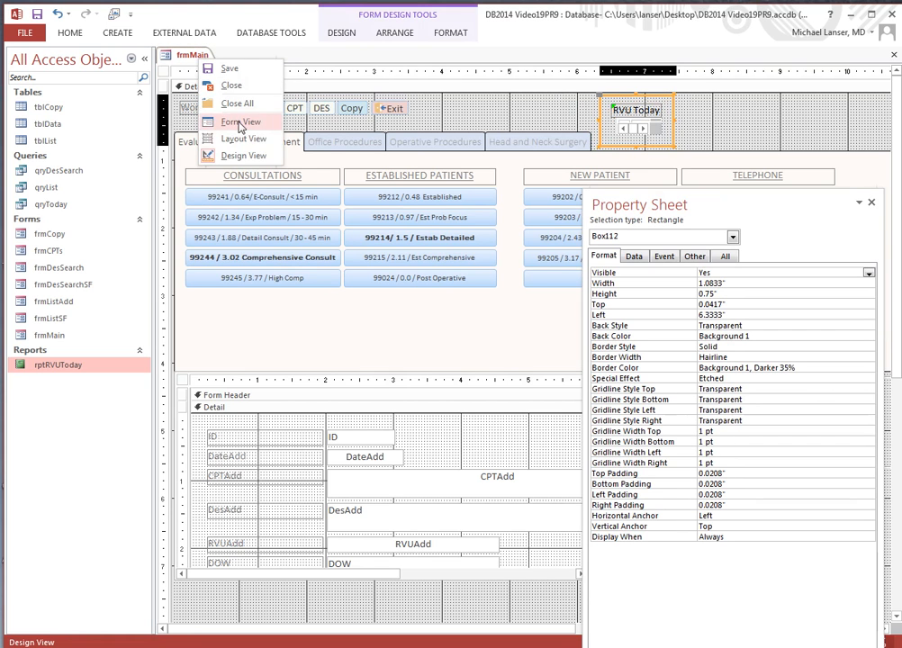
{"action": "left_click", "coordinate": [238, 117]}
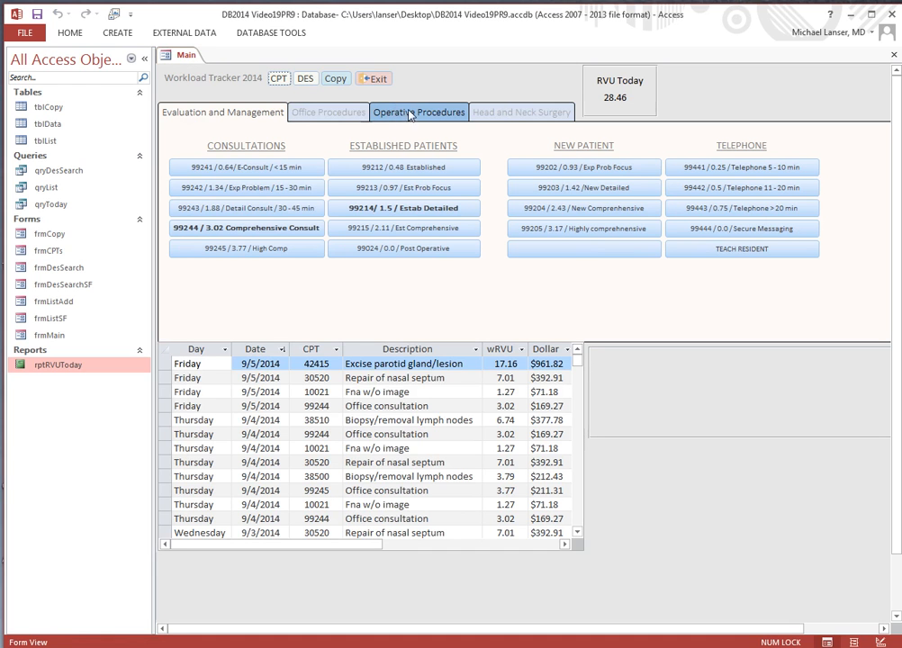
{"action": "right_click", "coordinate": [186, 56]}
{"action": "left_click", "coordinate": [213, 151]}
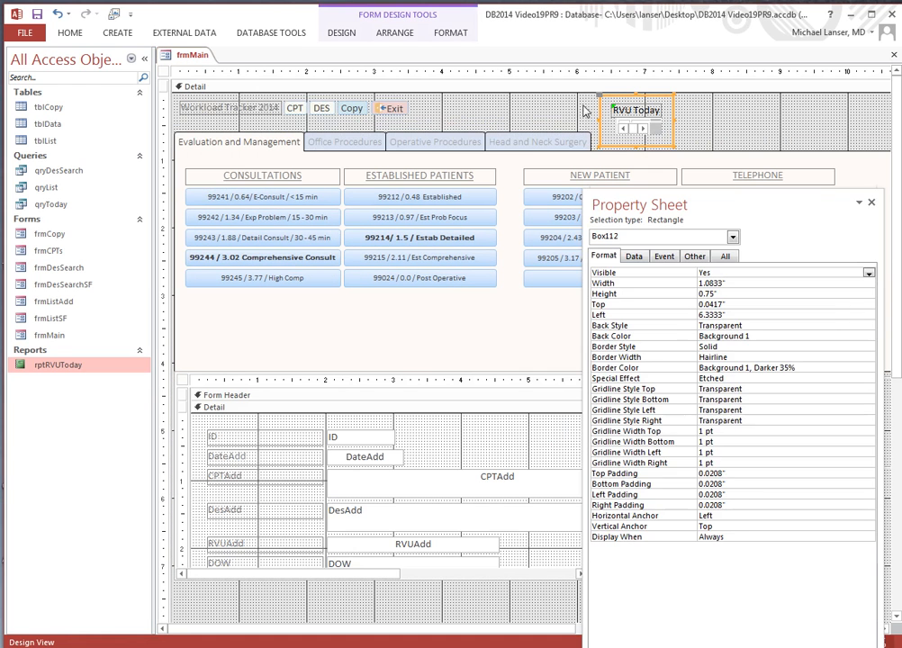
Step: Nudge the rptRVUToday subreport one step right, check it in Form View, save frmMain, and return to Design View
{"action": "left_click", "coordinate": [622, 127]}
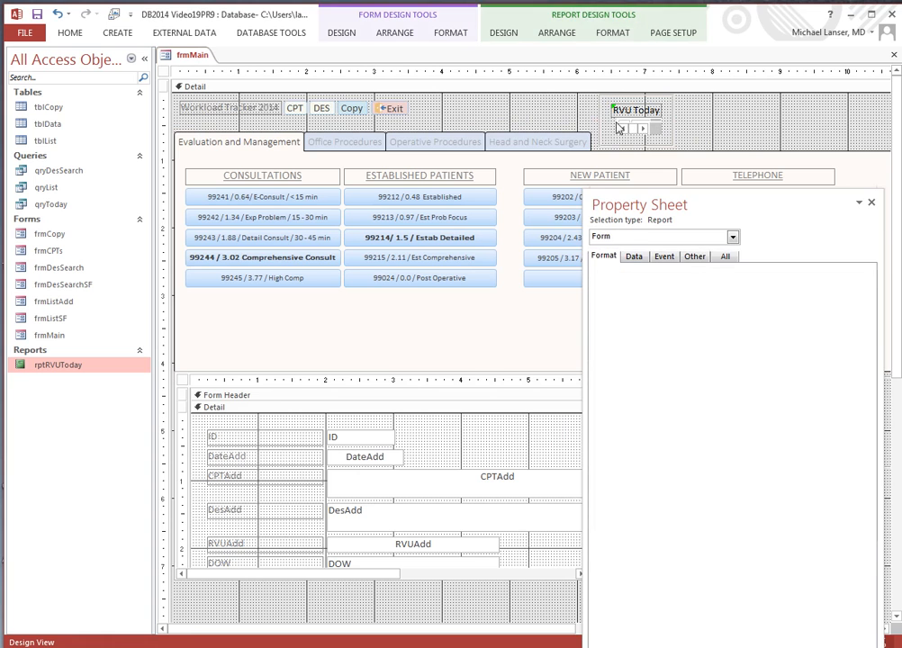
{"action": "left_click", "coordinate": [614, 131]}
{"action": "key", "text": "Right"}
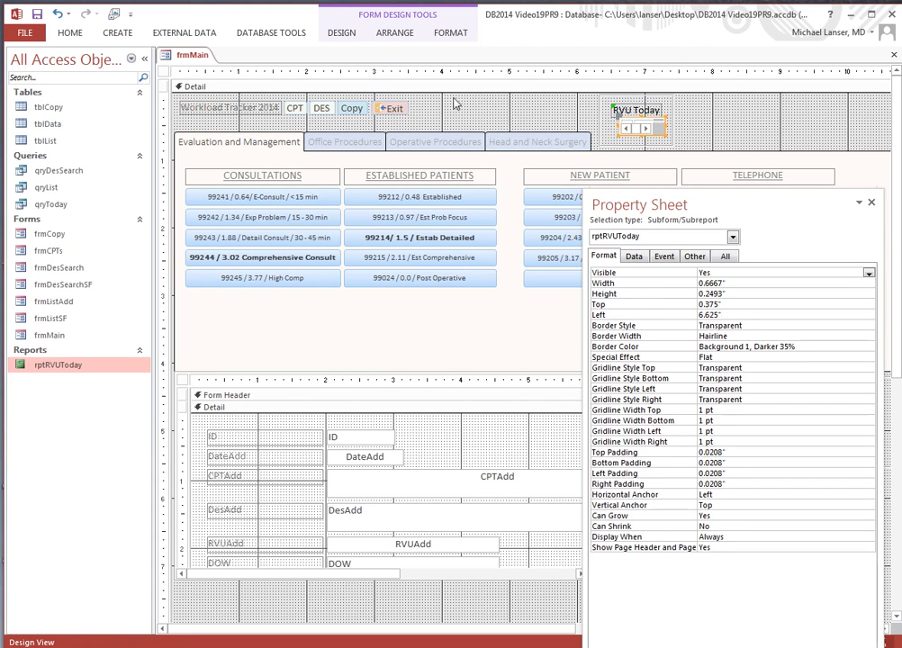
{"action": "right_click", "coordinate": [191, 55]}
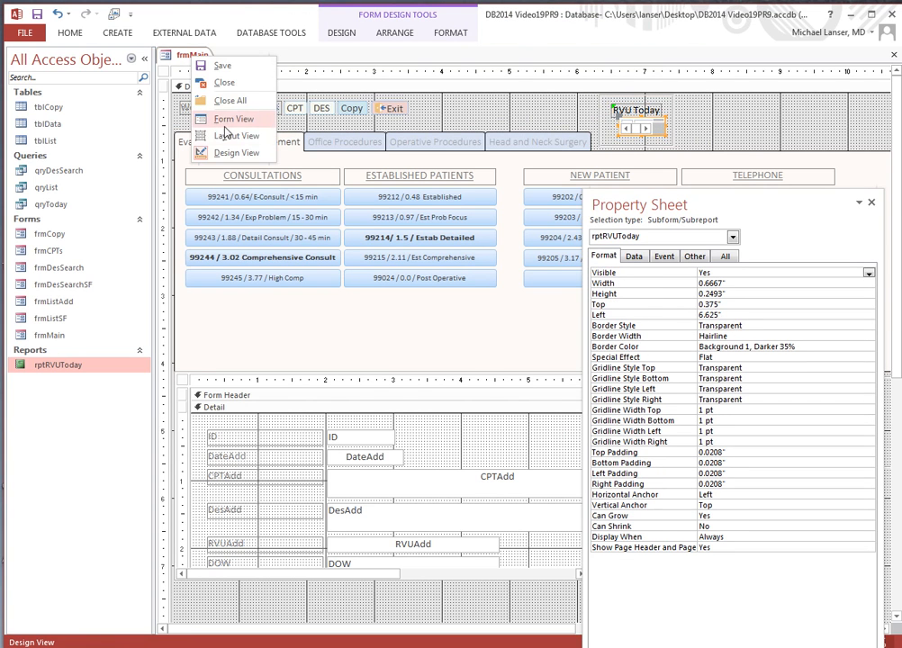
{"action": "left_click", "coordinate": [232, 122]}
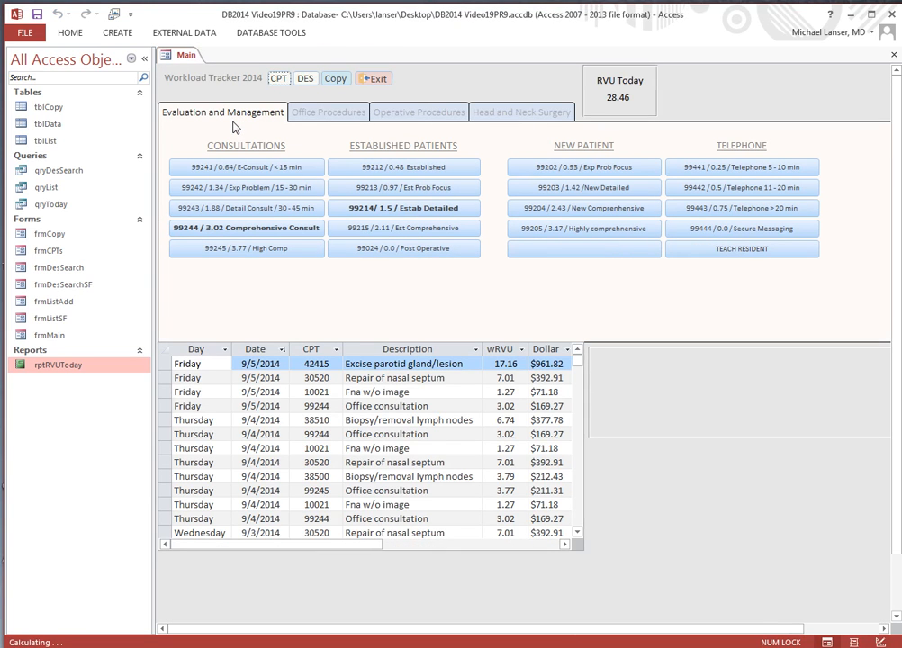
{"action": "right_click", "coordinate": [187, 55]}
{"action": "left_click", "coordinate": [213, 67]}
{"action": "right_click", "coordinate": [181, 54]}
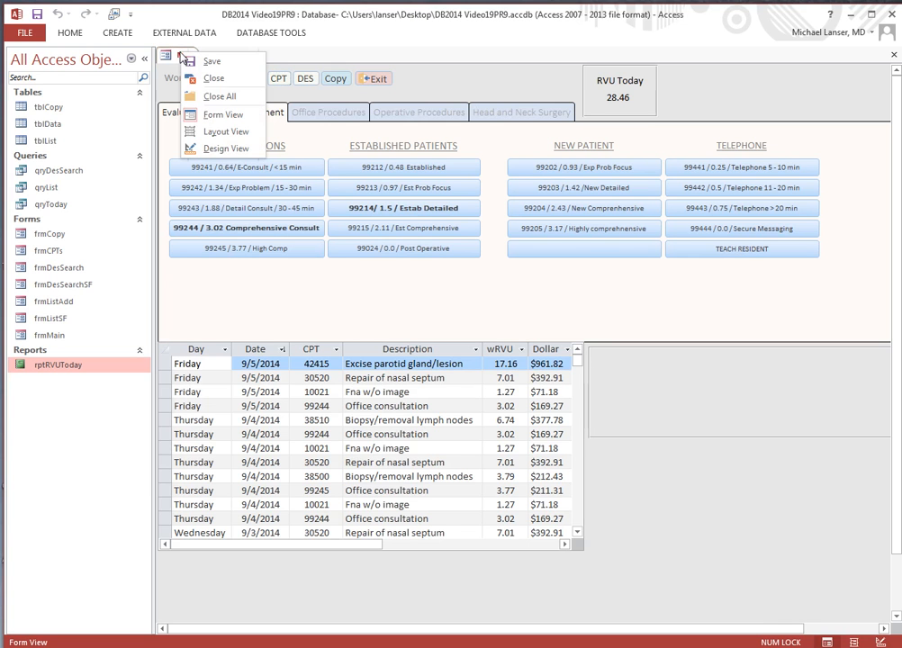
{"action": "left_click", "coordinate": [209, 151]}
Step: Shorten the rectangle around the RVU Today label and subreport to about 0.71" high, save frmMain, and display it in Form View
{"action": "left_click", "coordinate": [638, 126]}
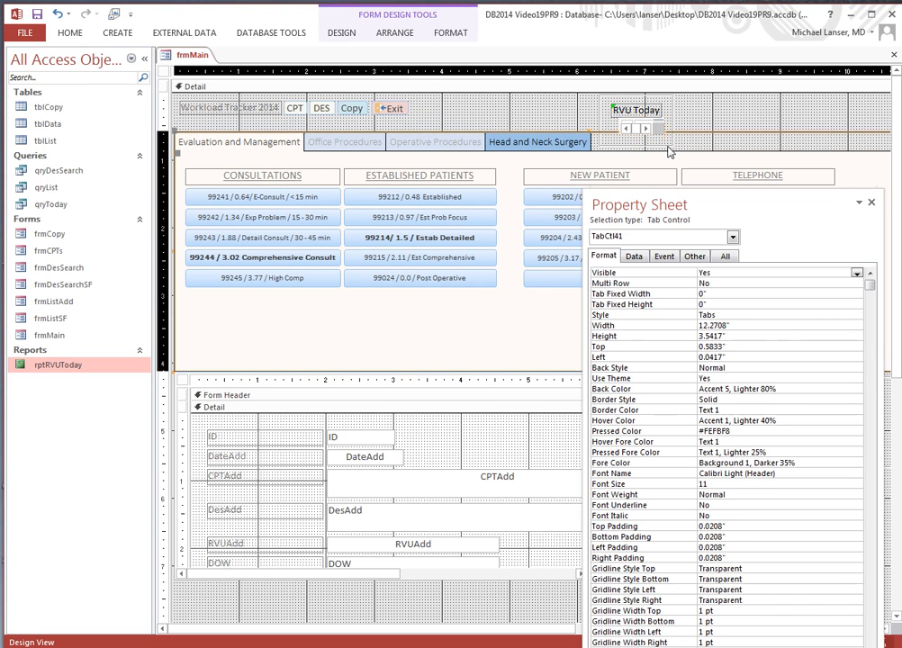
{"action": "left_click", "coordinate": [671, 144]}
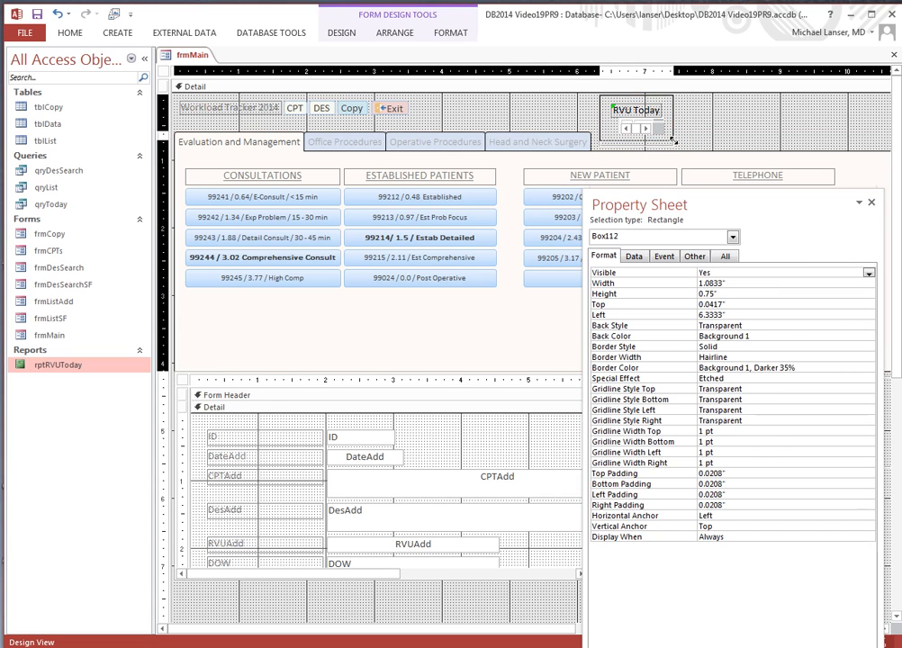
{"action": "left_click_drag", "start_coordinate": [674, 142], "coordinate": [674, 140]}
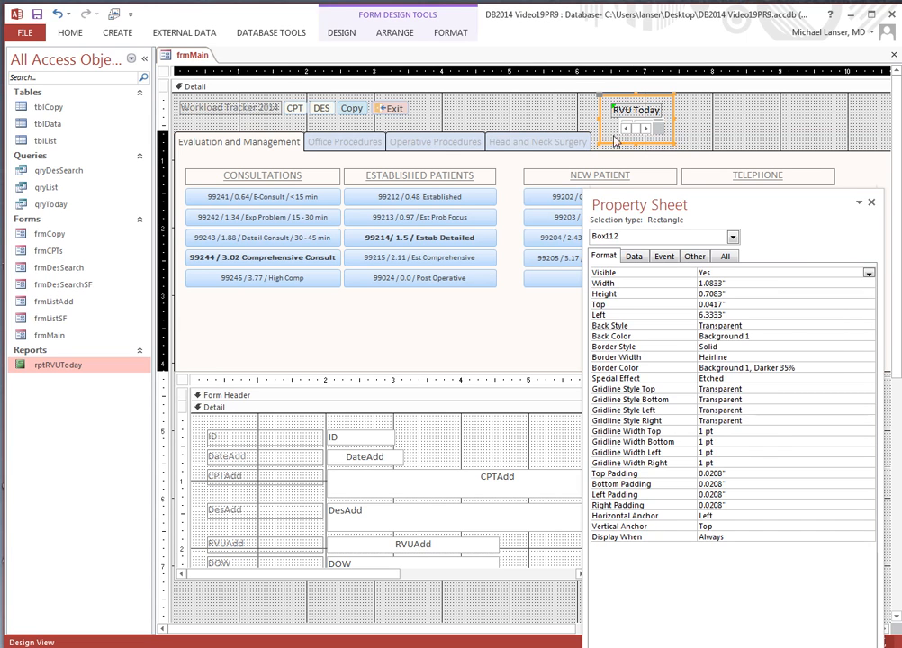
{"action": "right_click", "coordinate": [202, 57]}
{"action": "left_click", "coordinate": [232, 69]}
{"action": "right_click", "coordinate": [205, 59]}
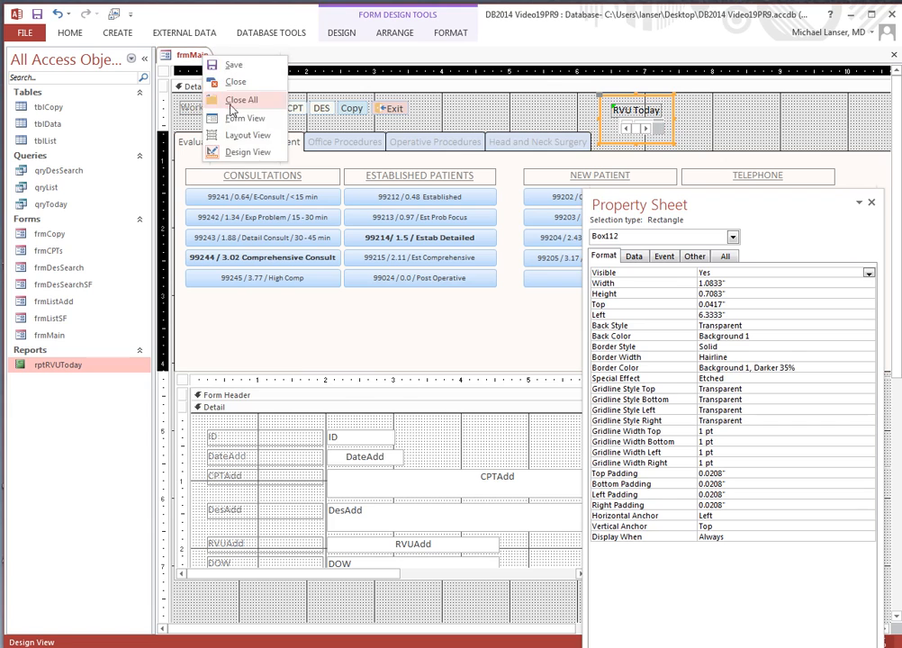
{"action": "left_click", "coordinate": [233, 112]}
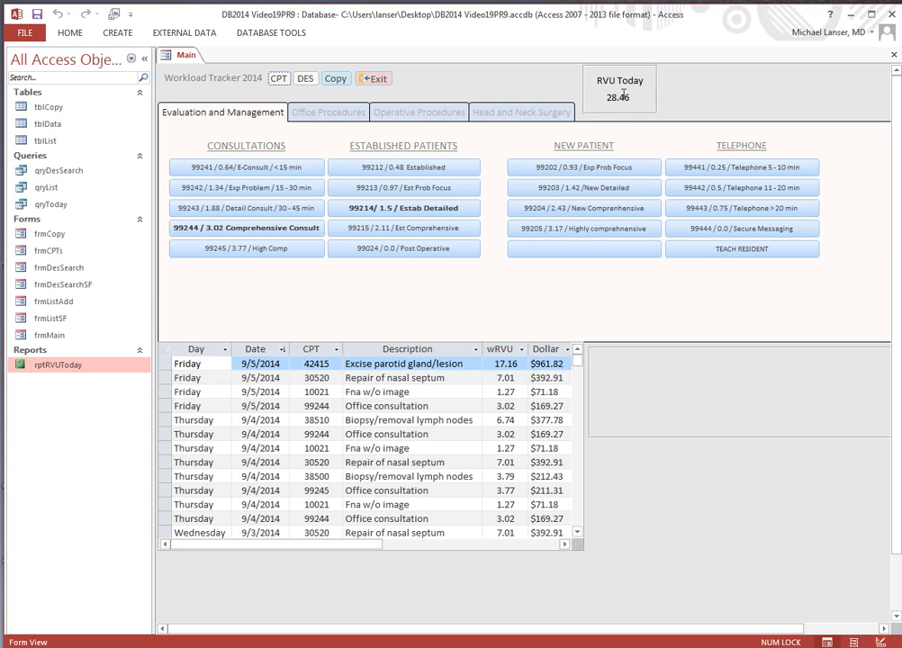
Step: Record two 99244 Comprehensive Consult entries and try to add a 99214 Estab Detailed entry to test the RVU Today total
{"action": "left_click", "coordinate": [251, 232]}
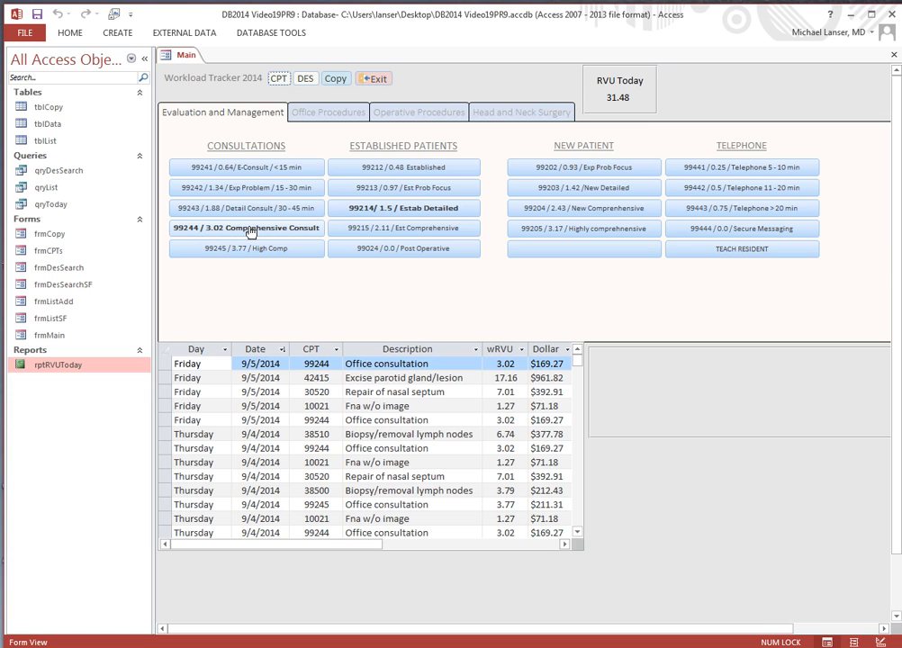
{"action": "left_click", "coordinate": [252, 231]}
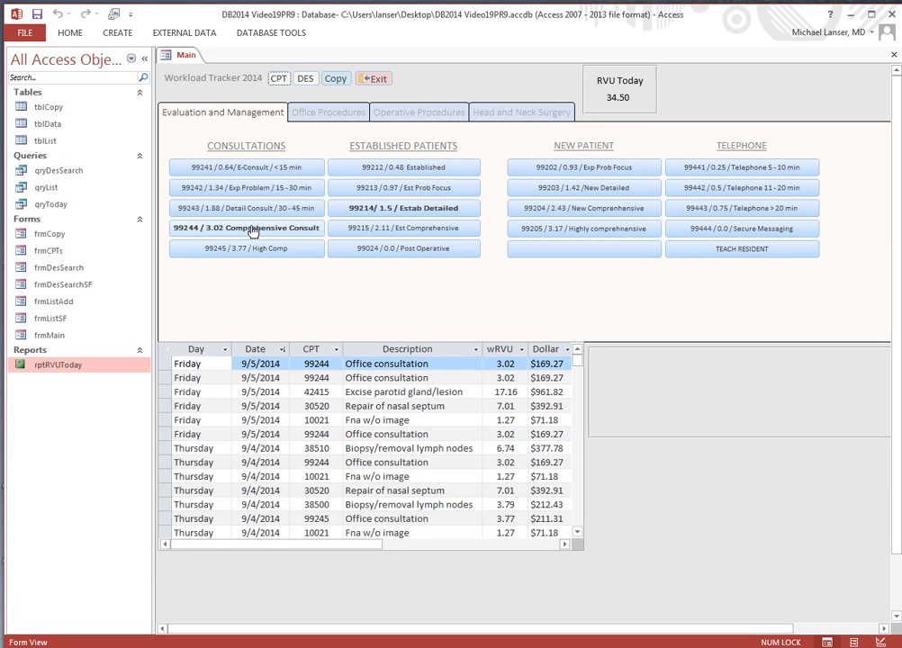
{"action": "left_click", "coordinate": [420, 210]}
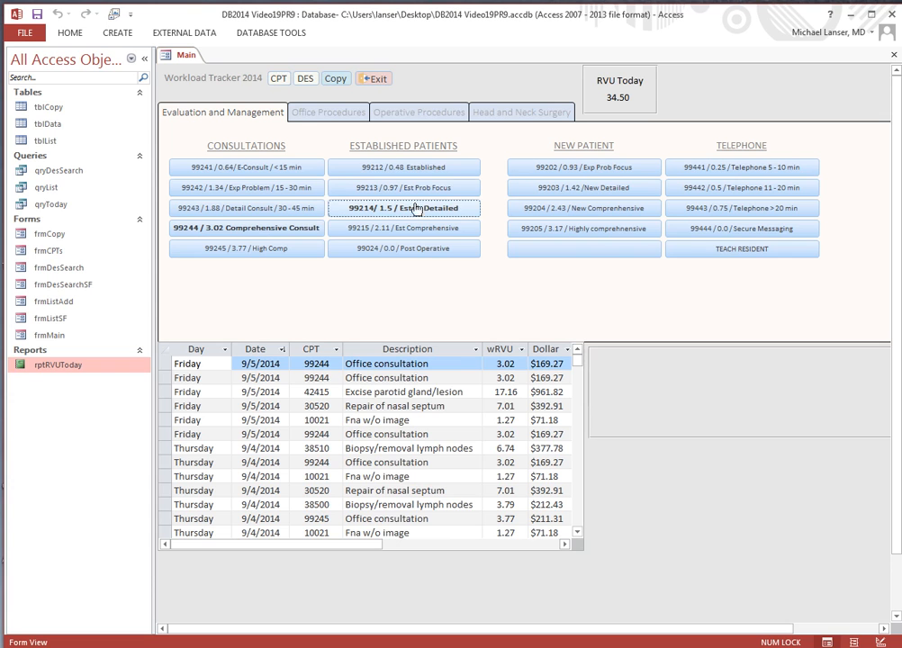
Step: Record the office procedure 10021 FNA without image and the operative nasal procedure 30520 Septoplasty
{"action": "left_click", "coordinate": [328, 112]}
{"action": "left_click", "coordinate": [417, 254]}
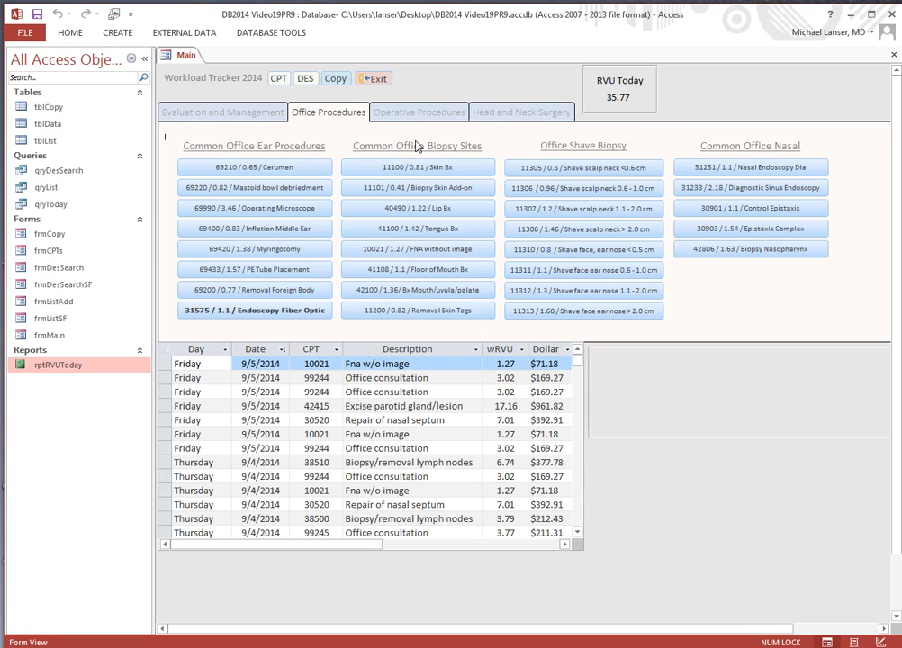
{"action": "left_click", "coordinate": [419, 112]}
{"action": "left_click", "coordinate": [495, 174]}
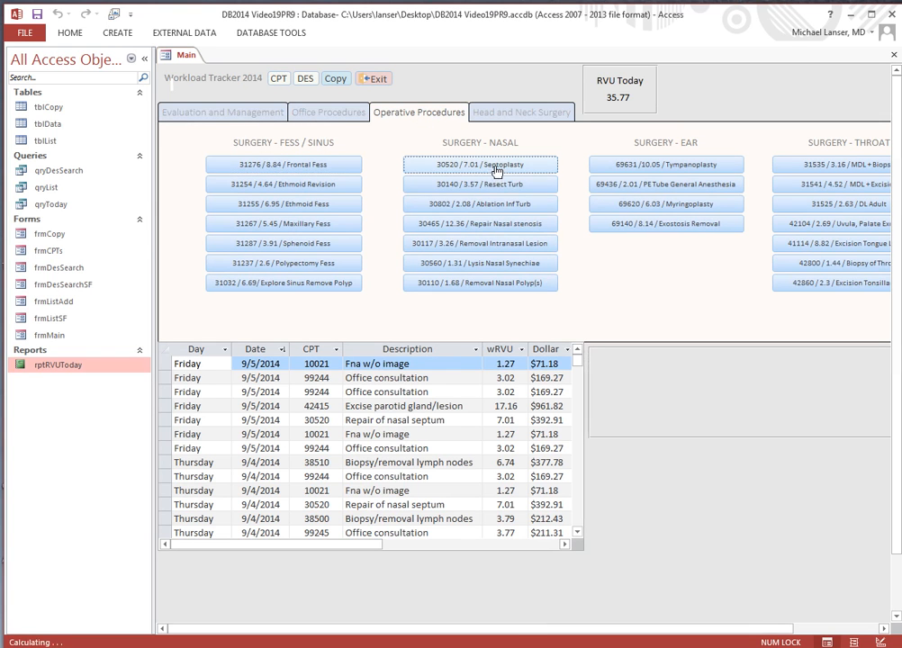